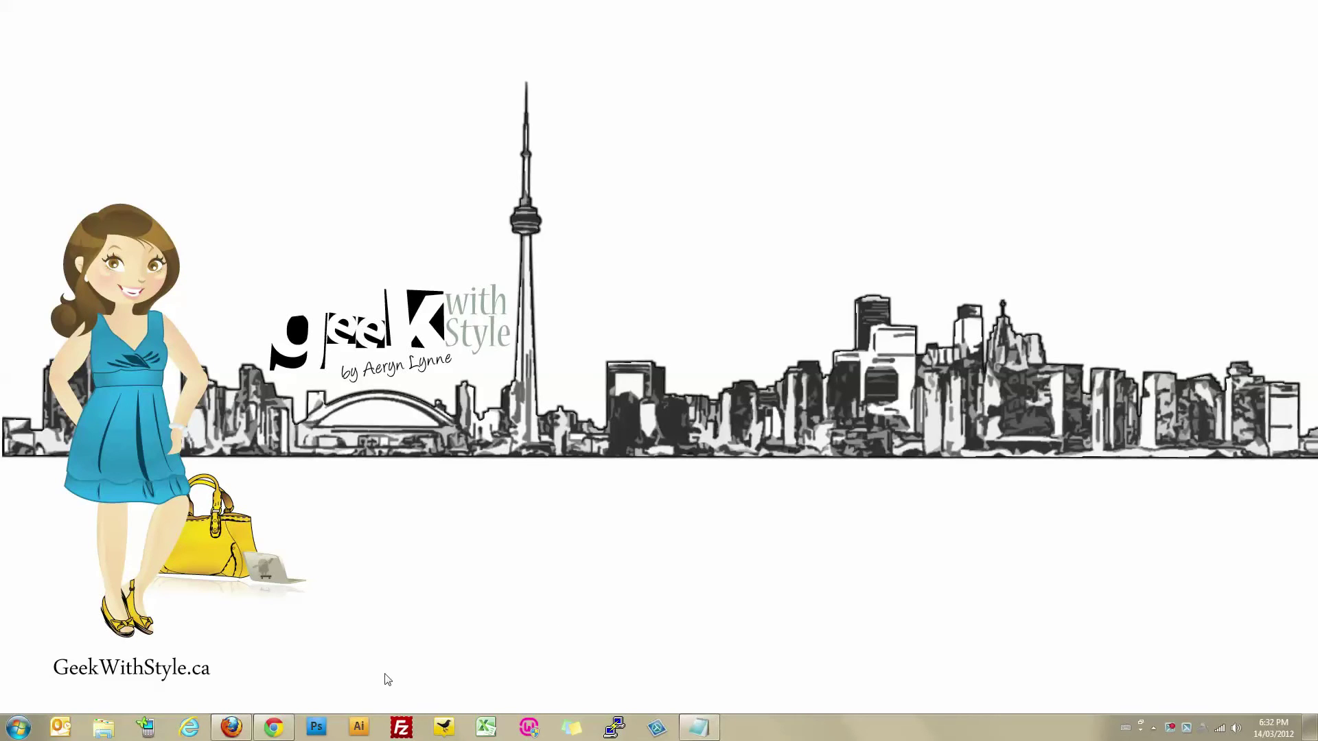
# Restore the Firefox window showing the geekwithstyle.ca homepage.
pyautogui.click(231, 729)
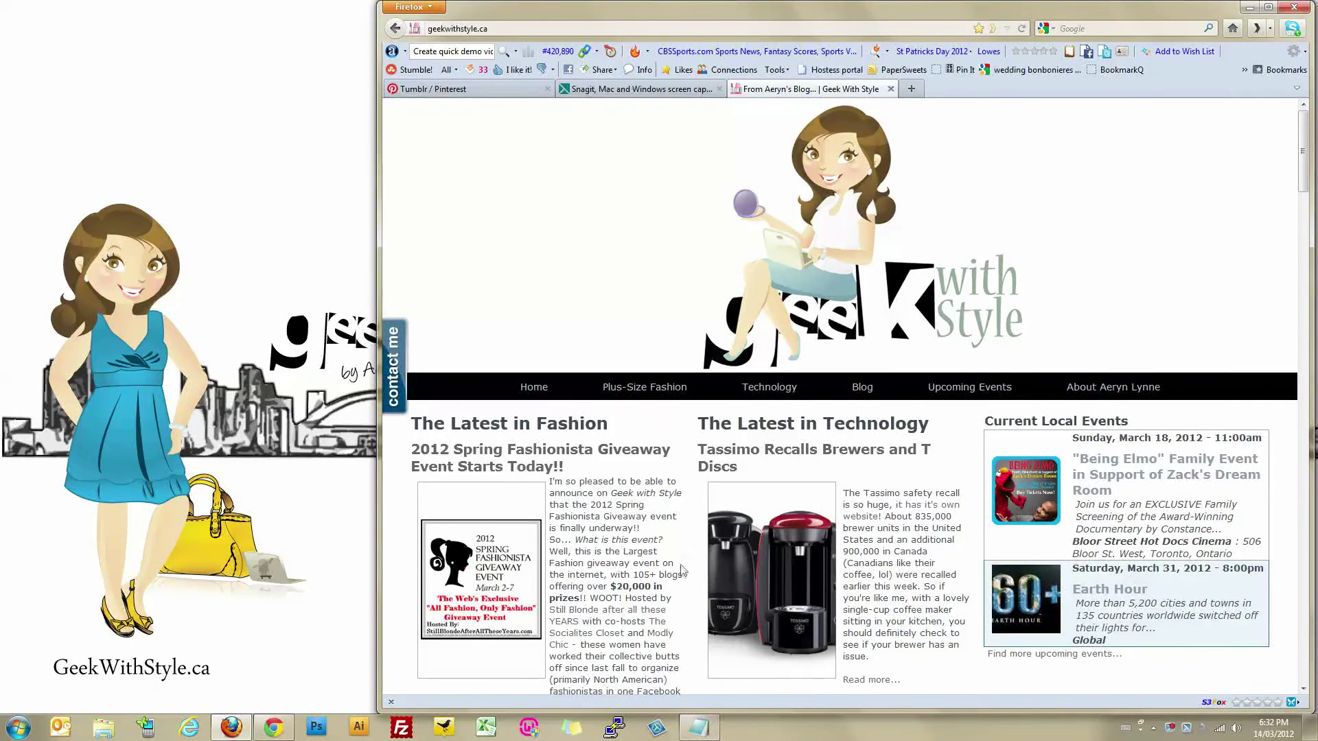
# View the Snagit page's quick demo videos bullet, then switch to the Pinterest tumblr.com pins.
pyautogui.click(640, 88)
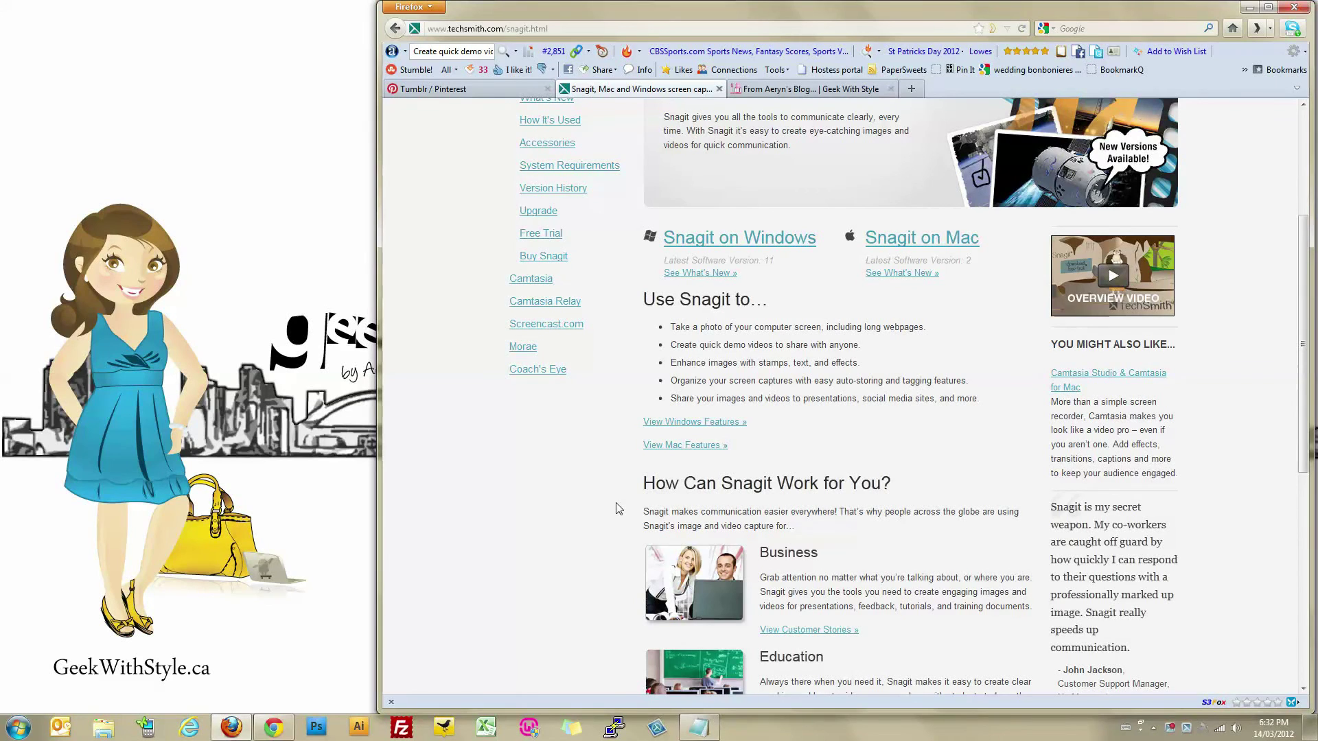
pyautogui.moveTo(671, 344); pyautogui.dragTo(795, 344)
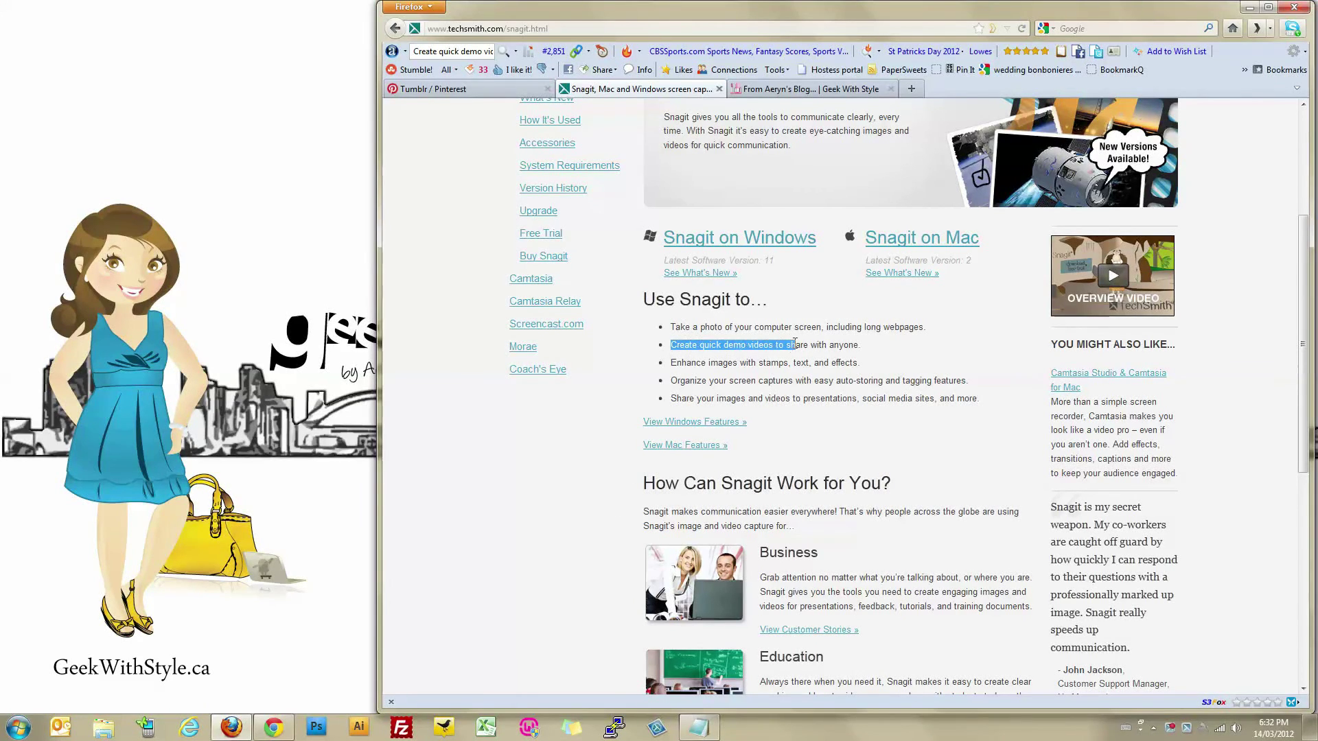
pyautogui.click(768, 394)
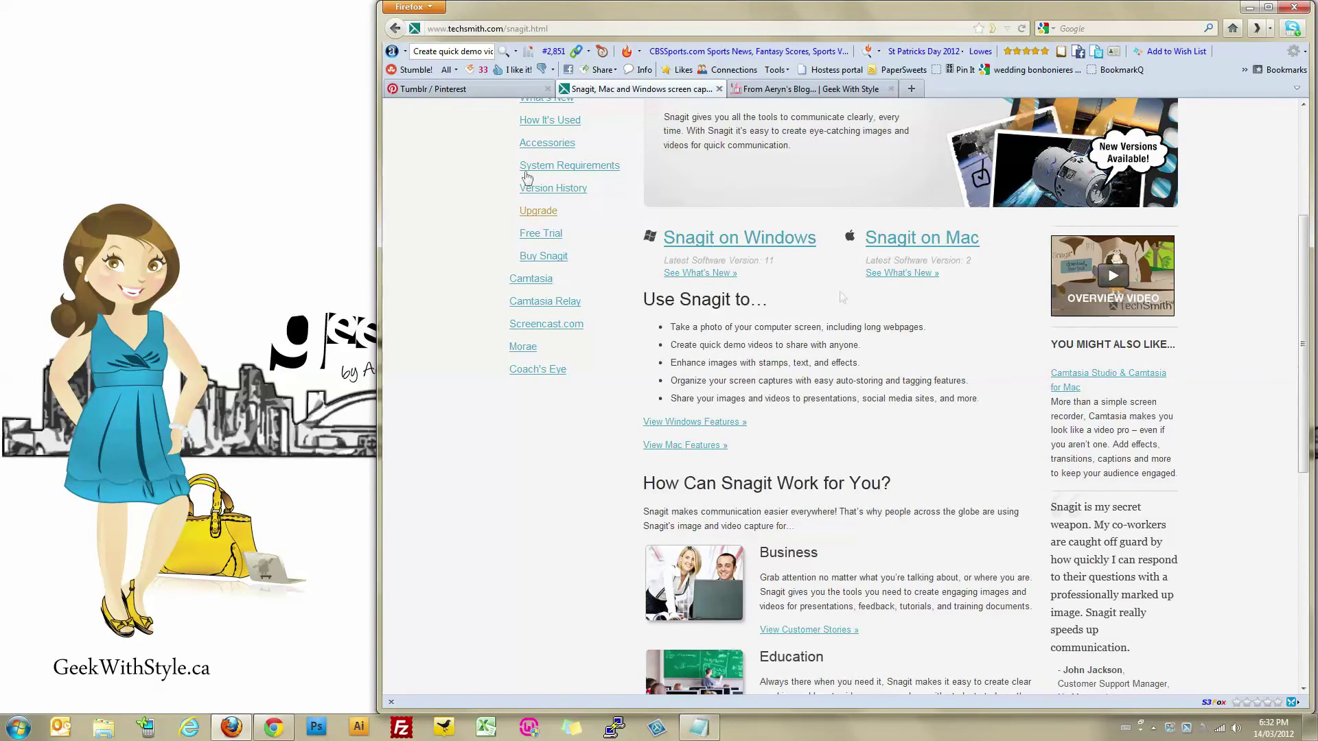
pyautogui.click(467, 96)
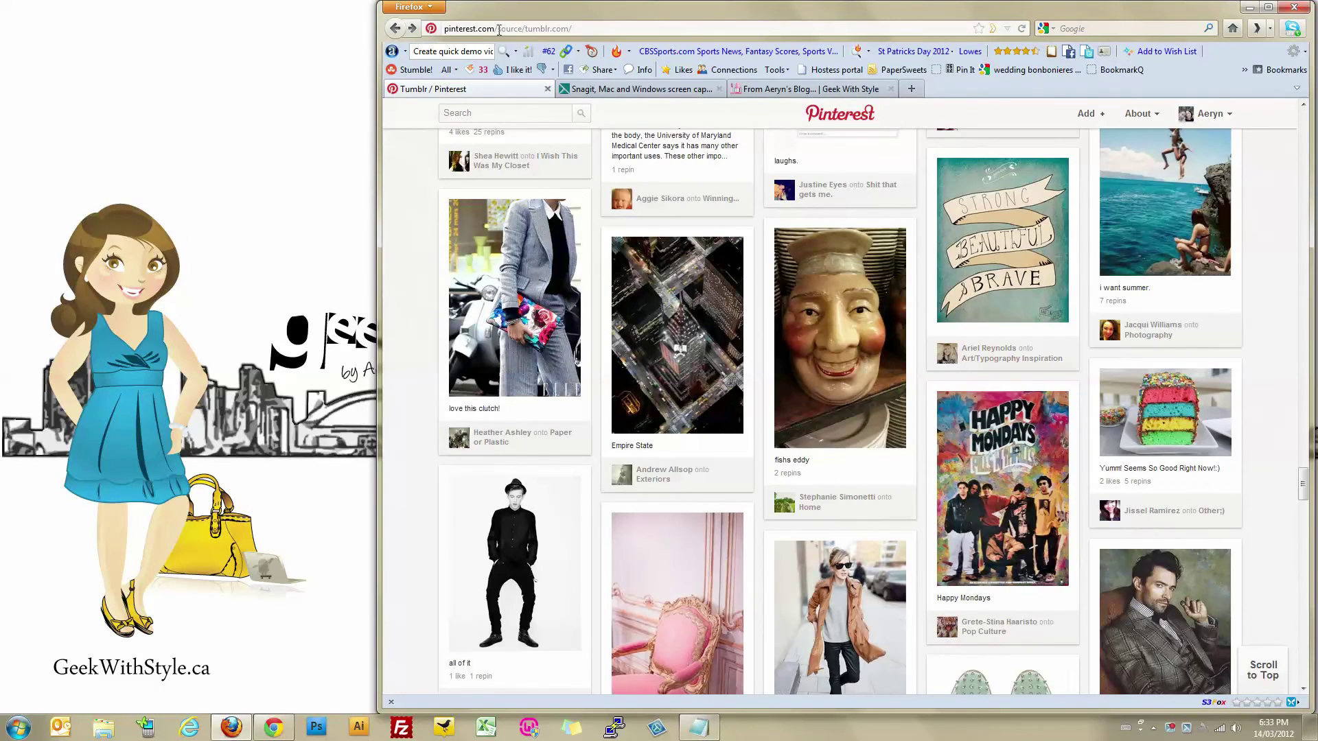
pyautogui.moveTo(499, 29); pyautogui.dragTo(573, 29)
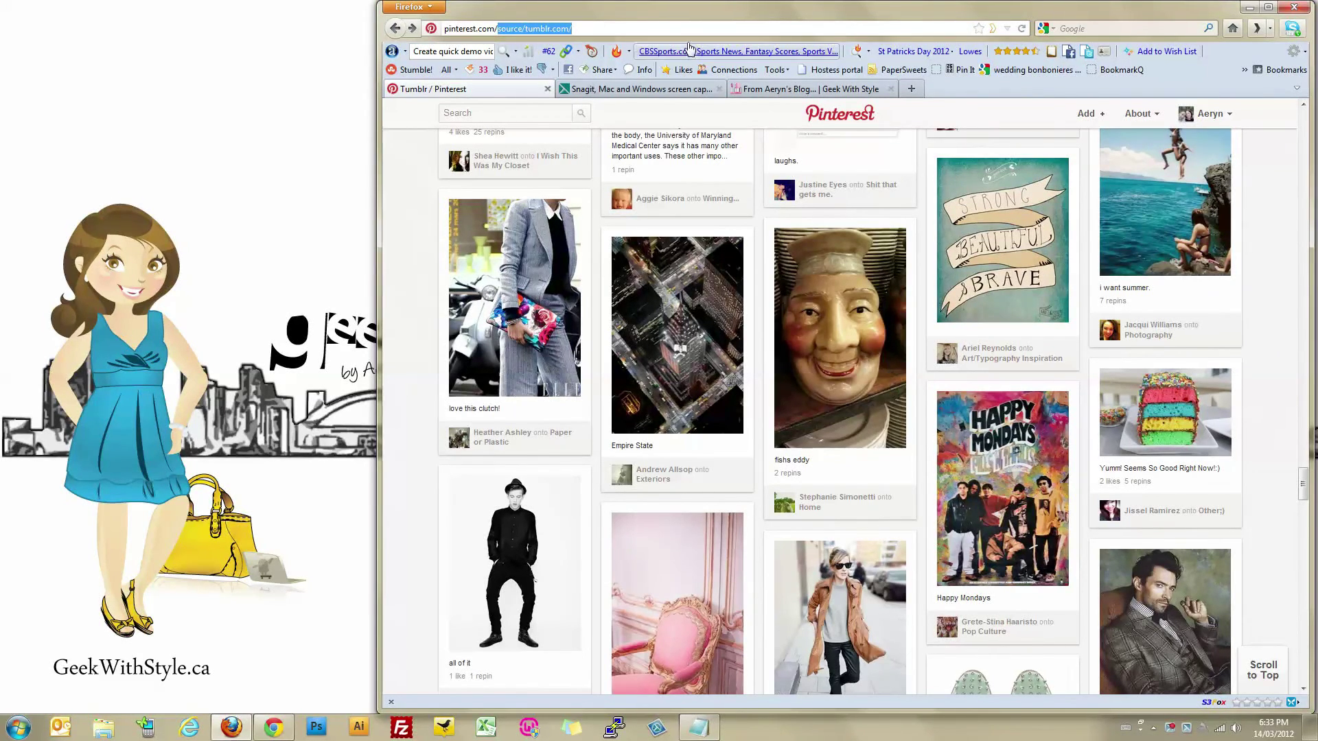
pyautogui.click(415, 425)
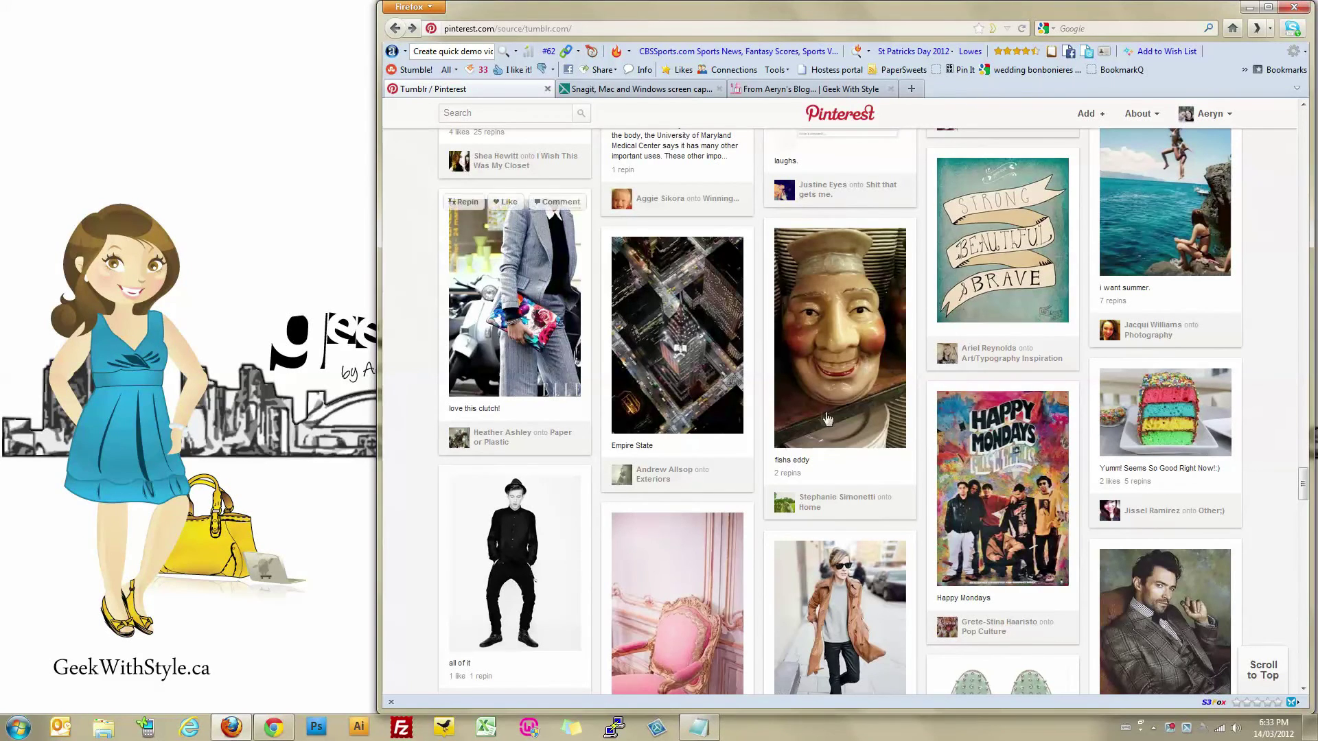
pyautogui.moveTo(843, 397)
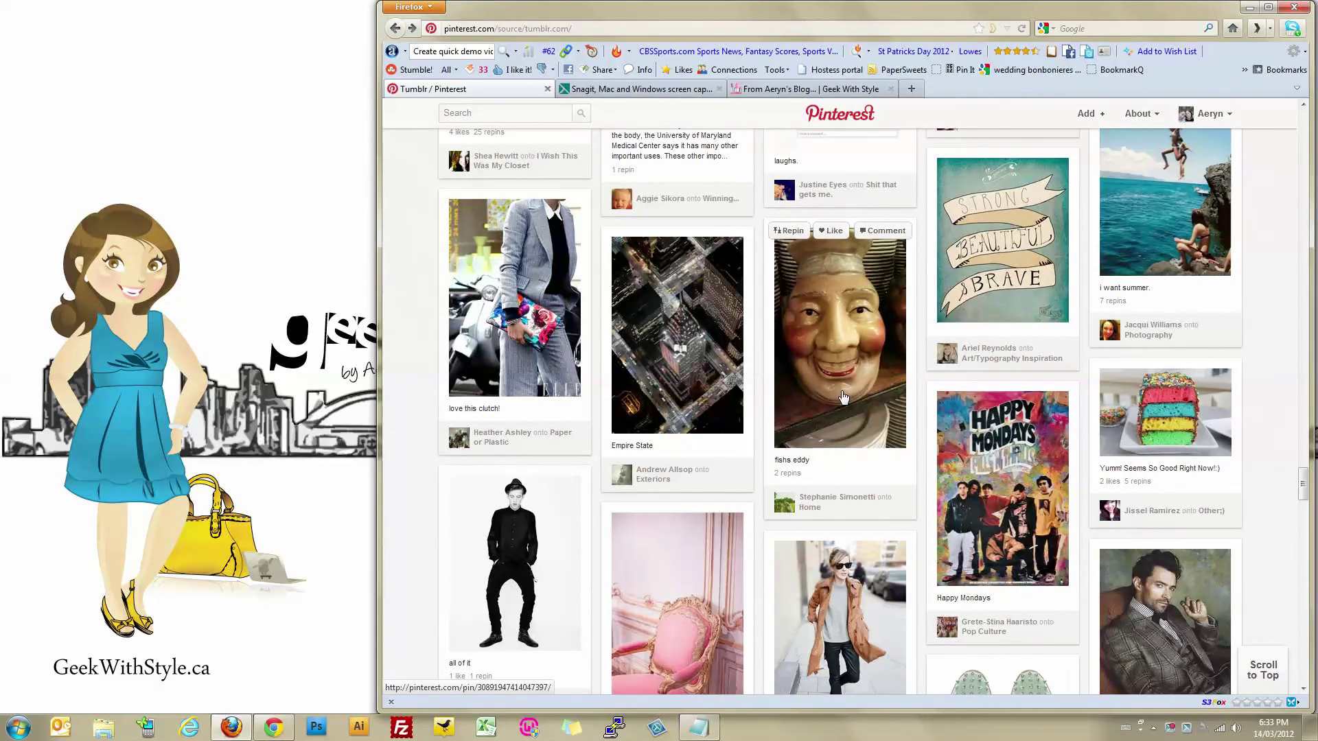
pyautogui.click(843, 398)
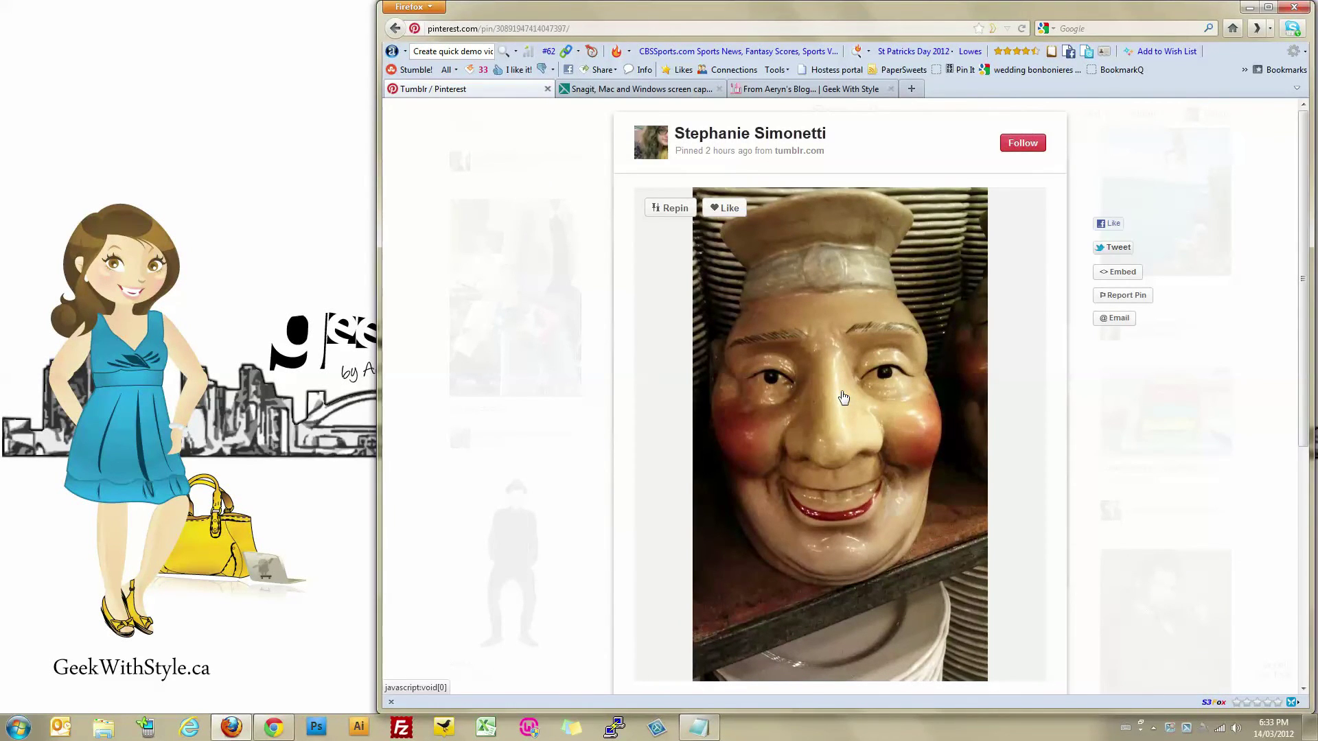
pyautogui.click(844, 397)
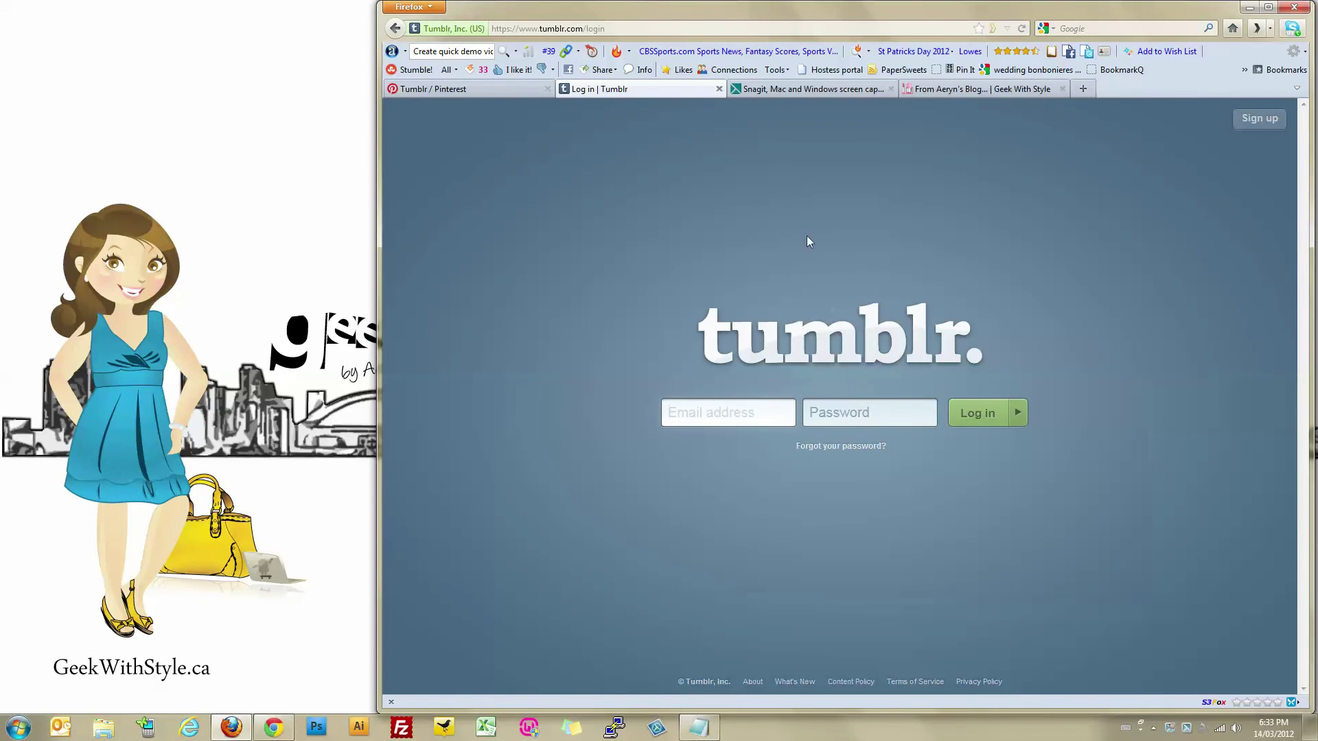
pyautogui.click(719, 88)
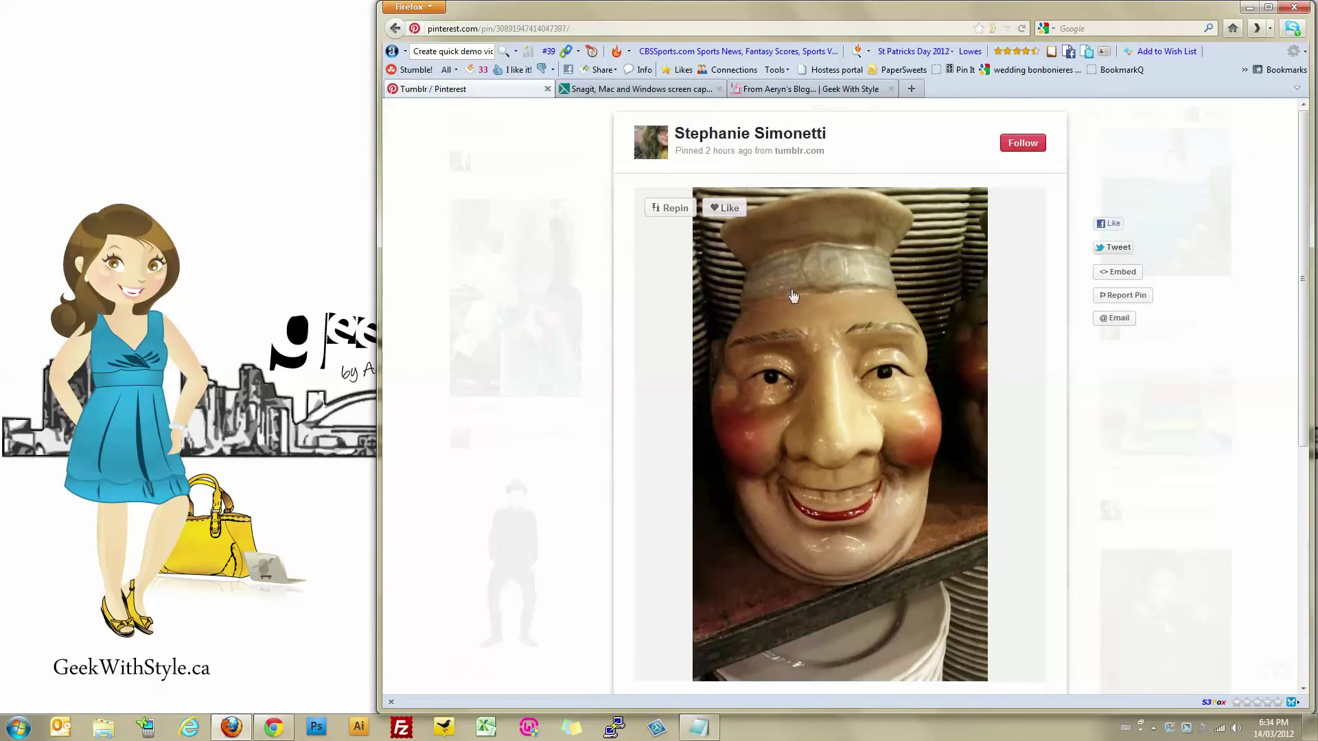
pyautogui.click(1260, 285)
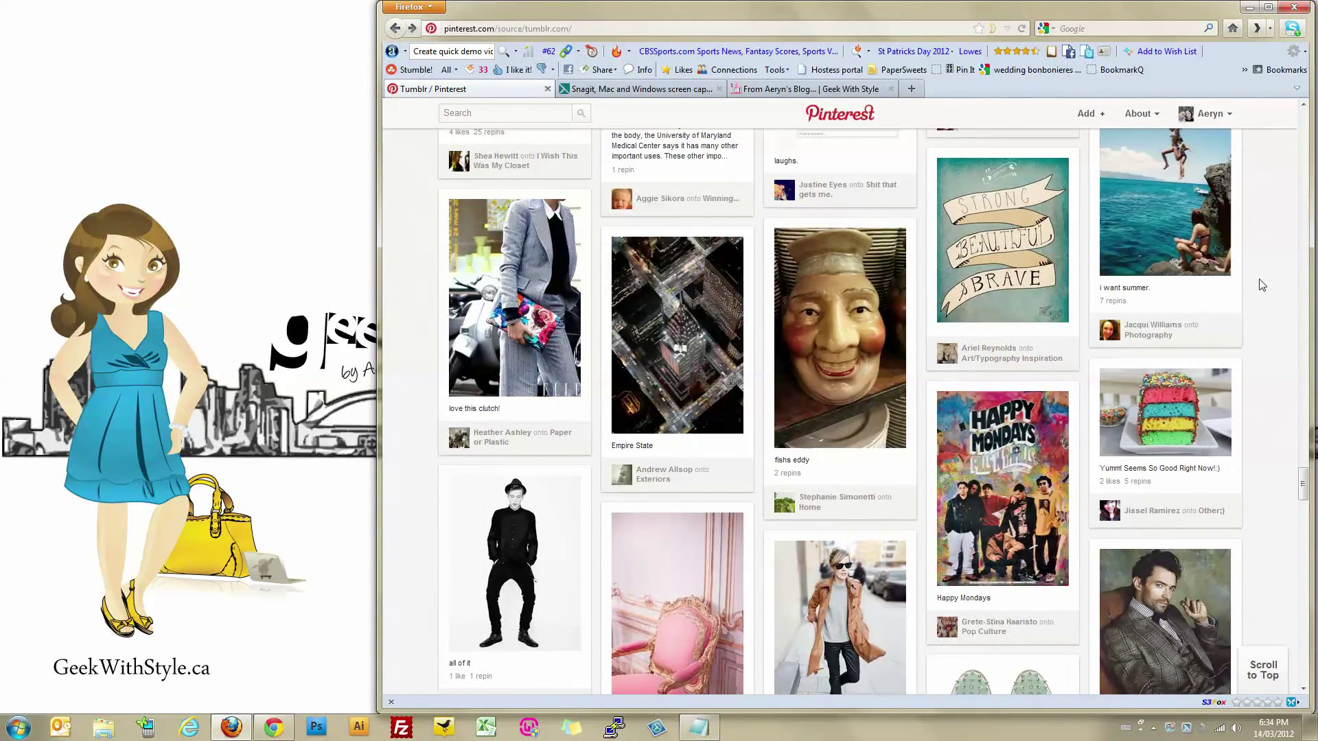
pyautogui.scroll(-2, 1262, 285)
pyautogui.moveTo(1169, 336)
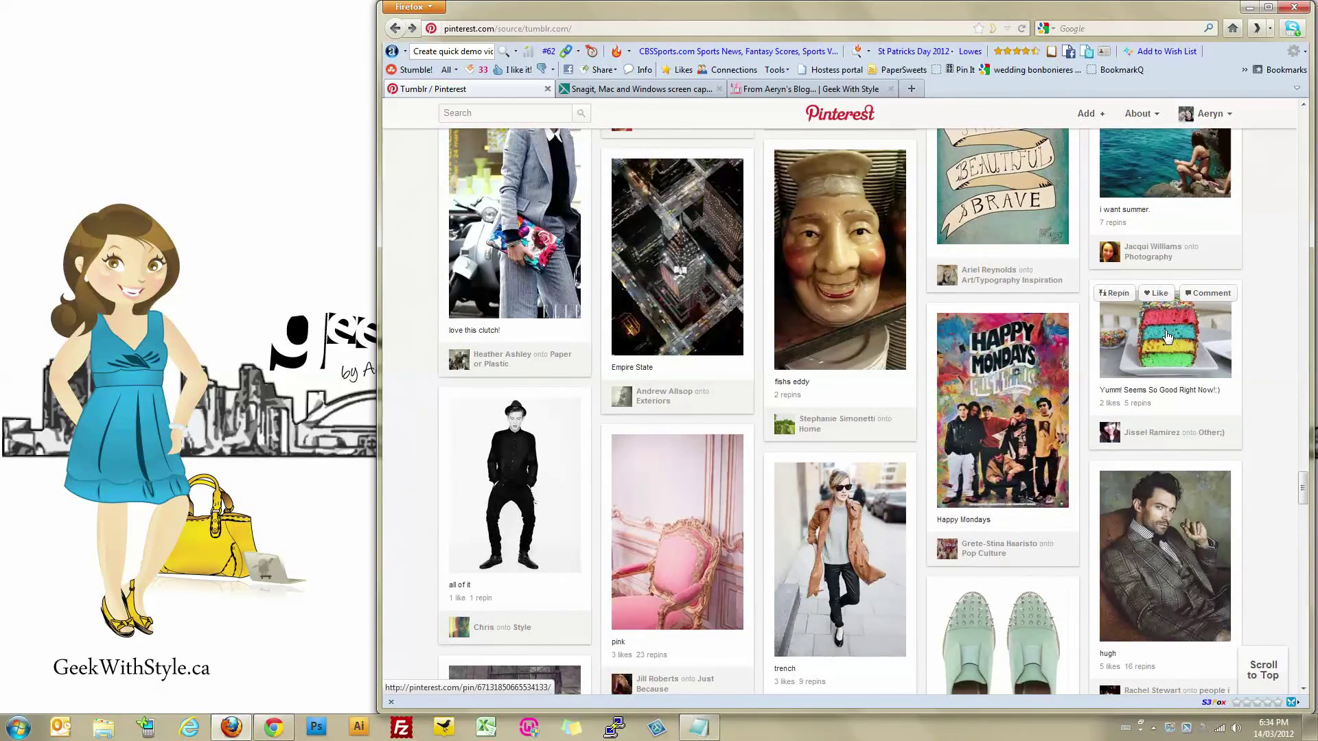
pyautogui.click(1169, 336)
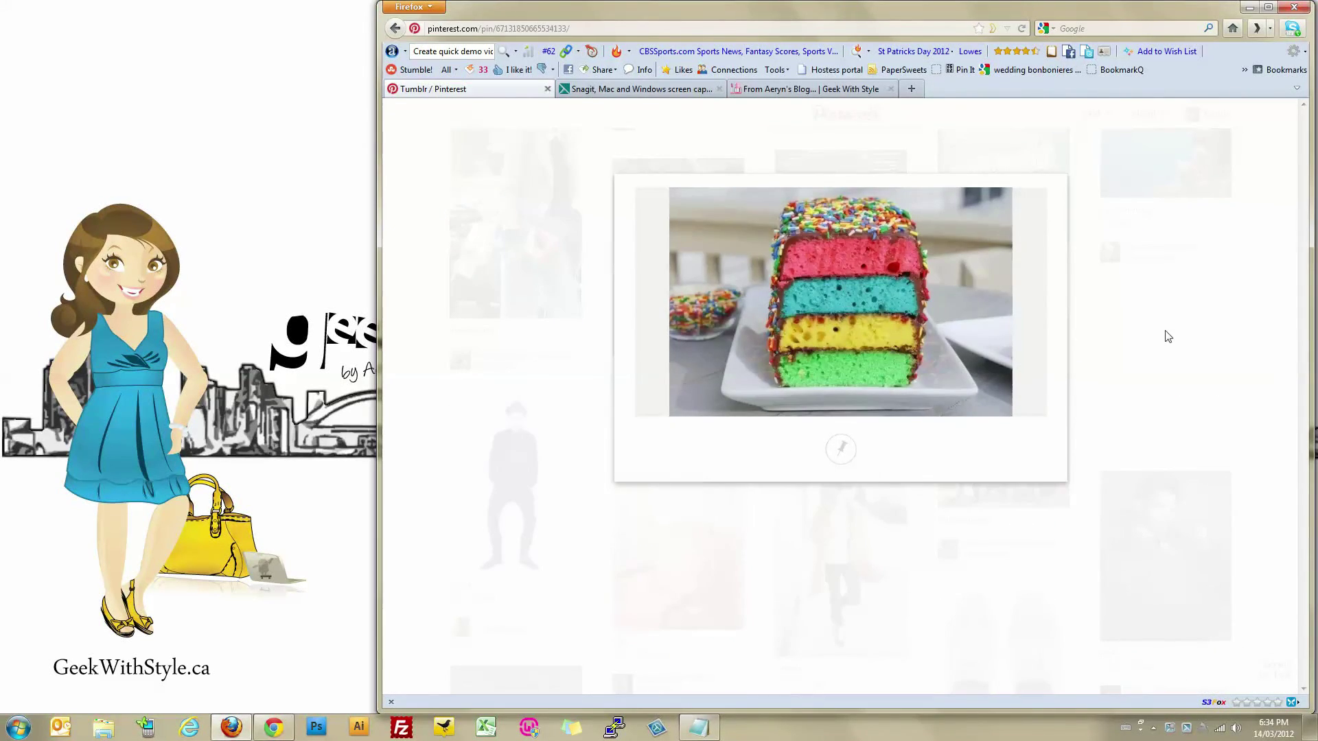
pyautogui.click(906, 312)
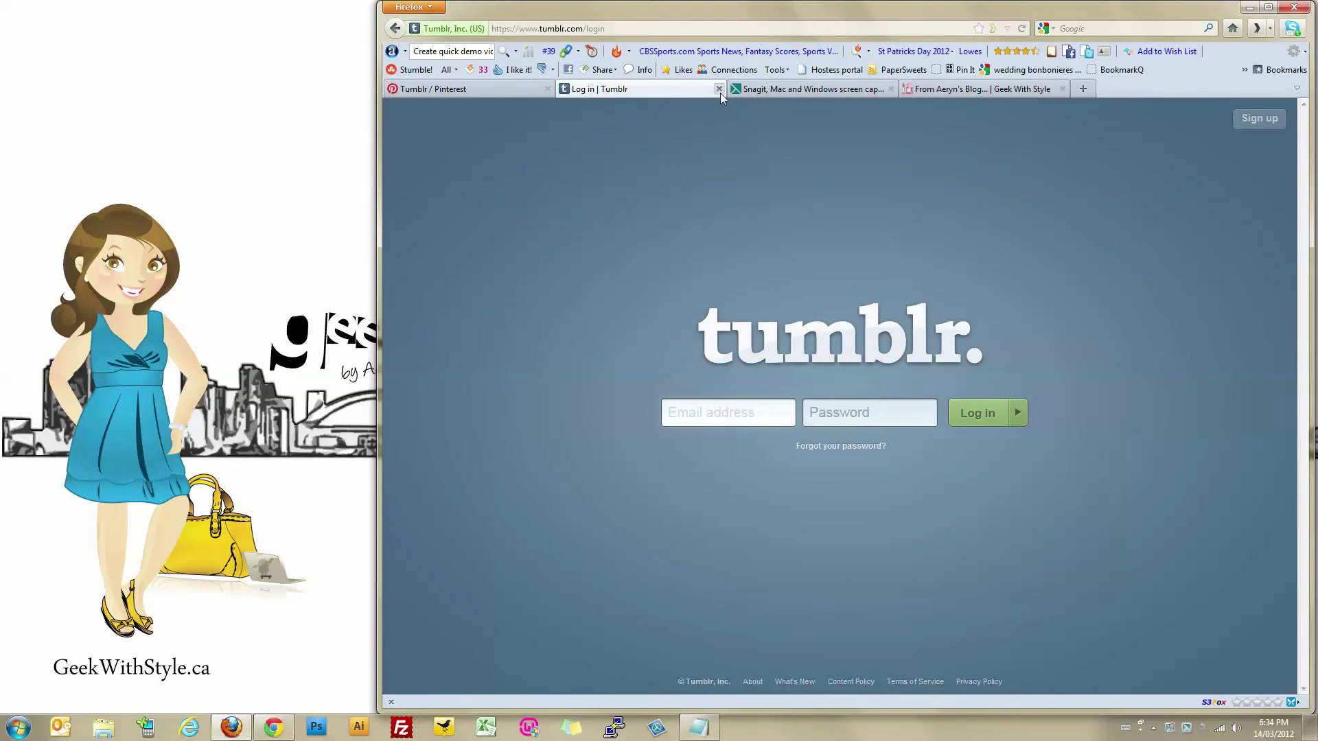
pyautogui.click(718, 88)
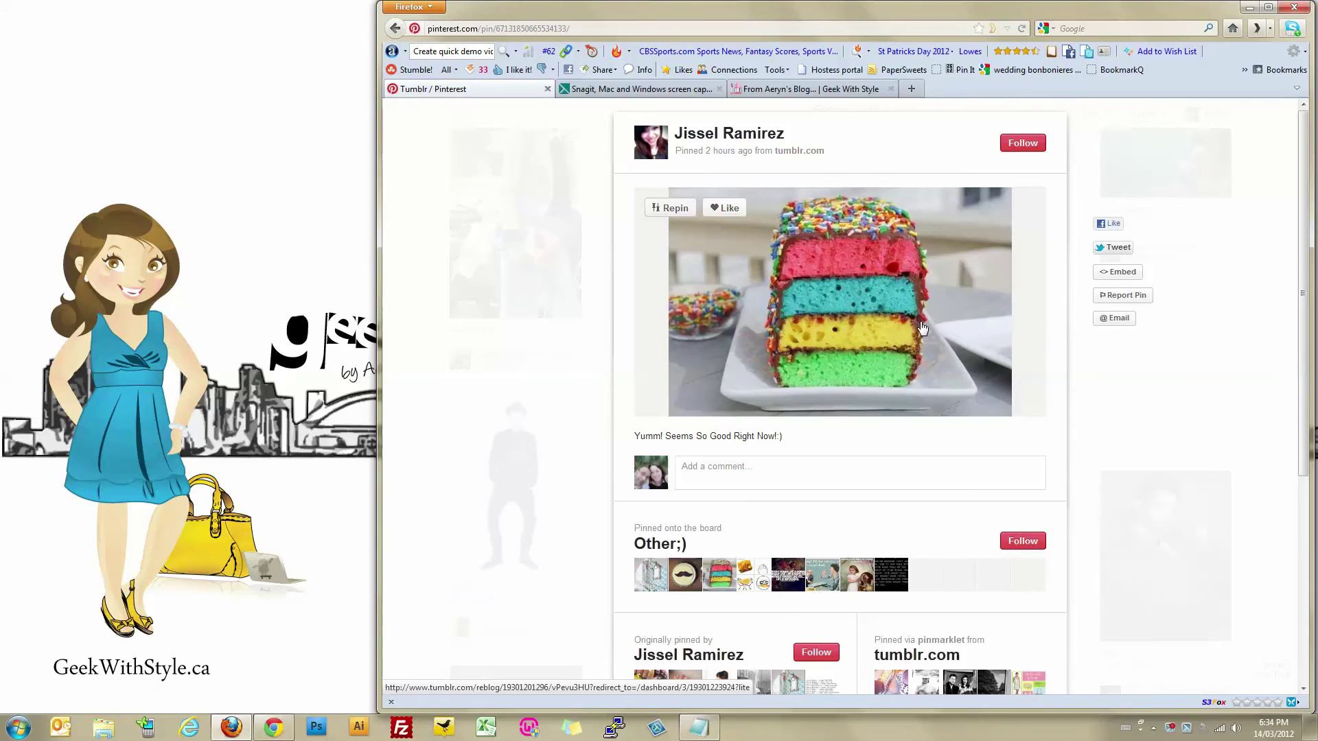
pyautogui.click(1209, 408)
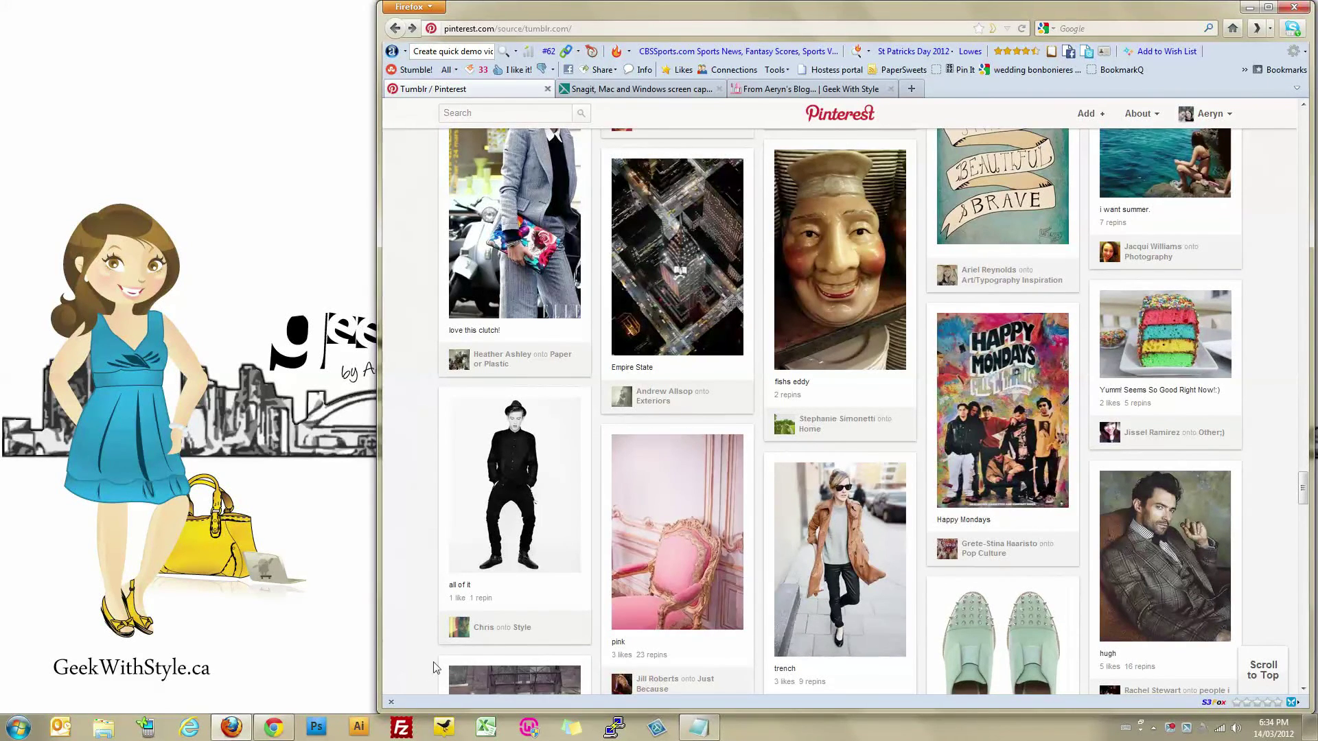
# Open the 'love this clutch!' pin, check its Tumblr source, then return and scroll the pin page.
pyautogui.click(528, 266)
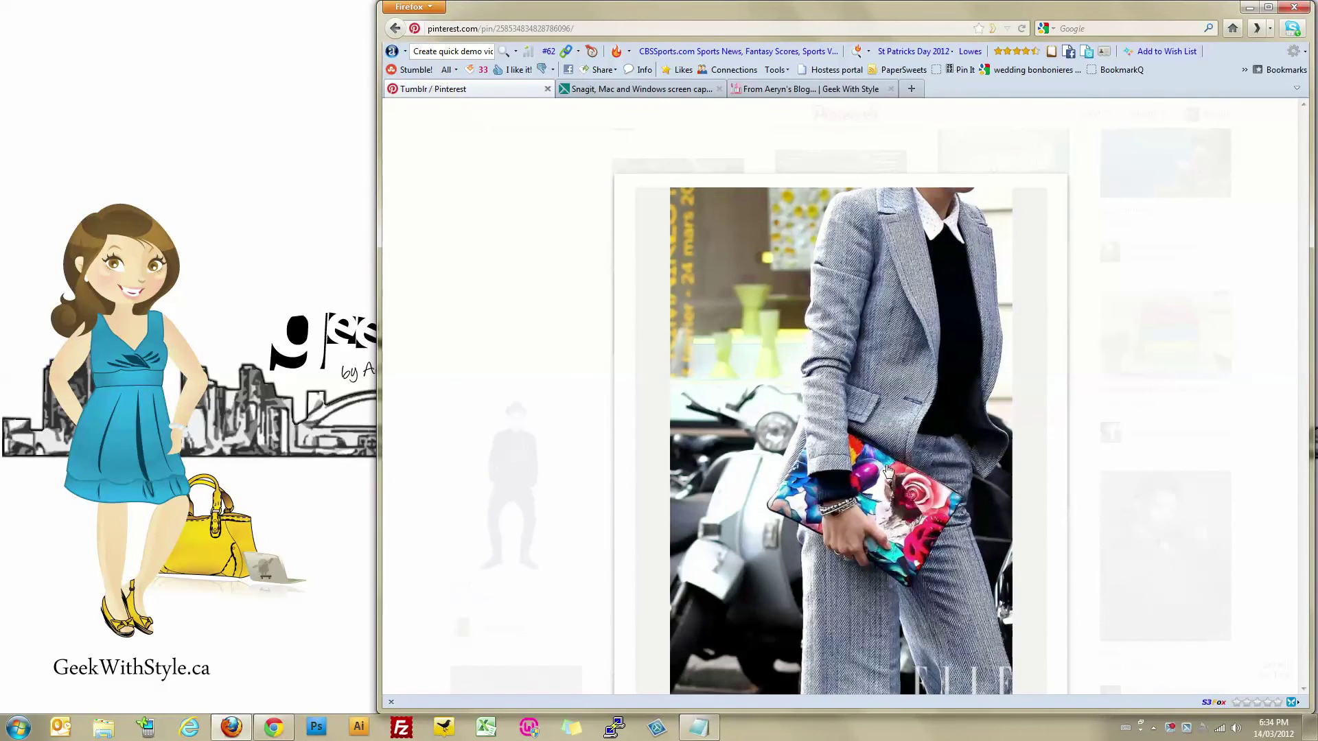
pyautogui.click(888, 471)
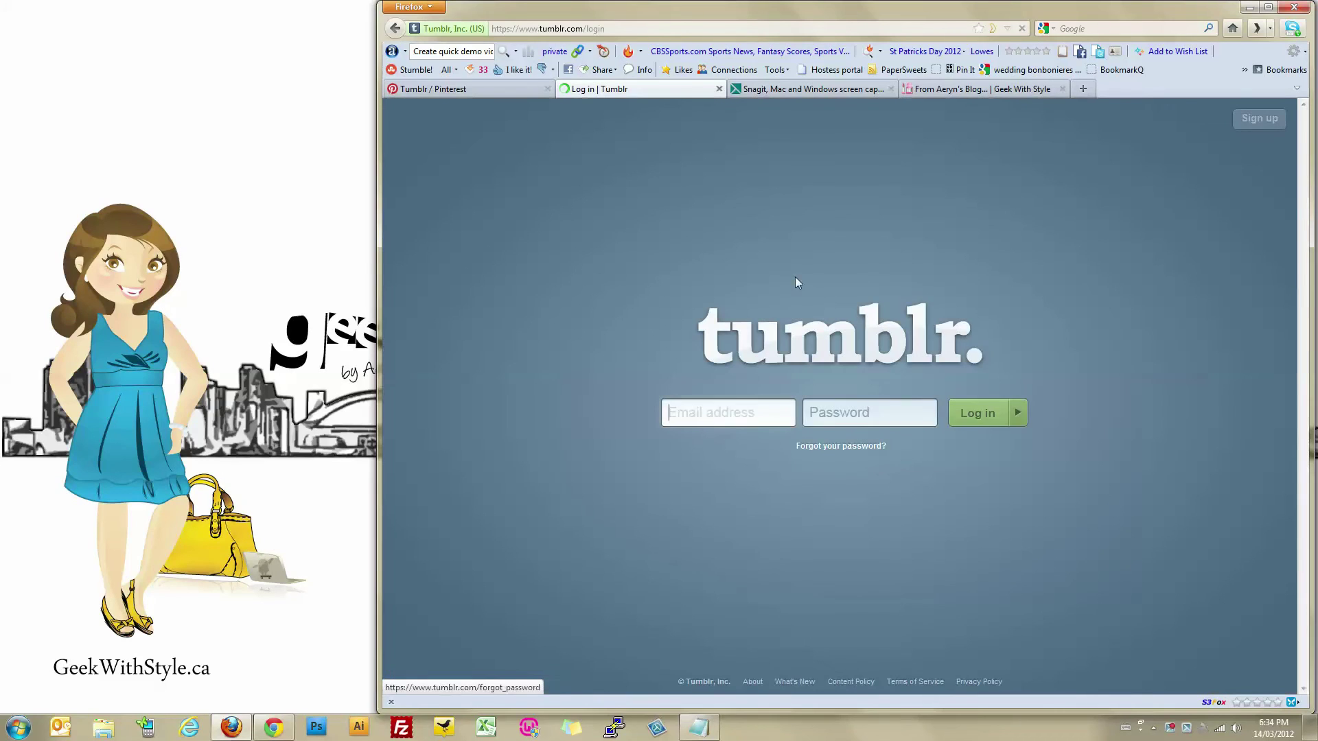
pyautogui.click(718, 89)
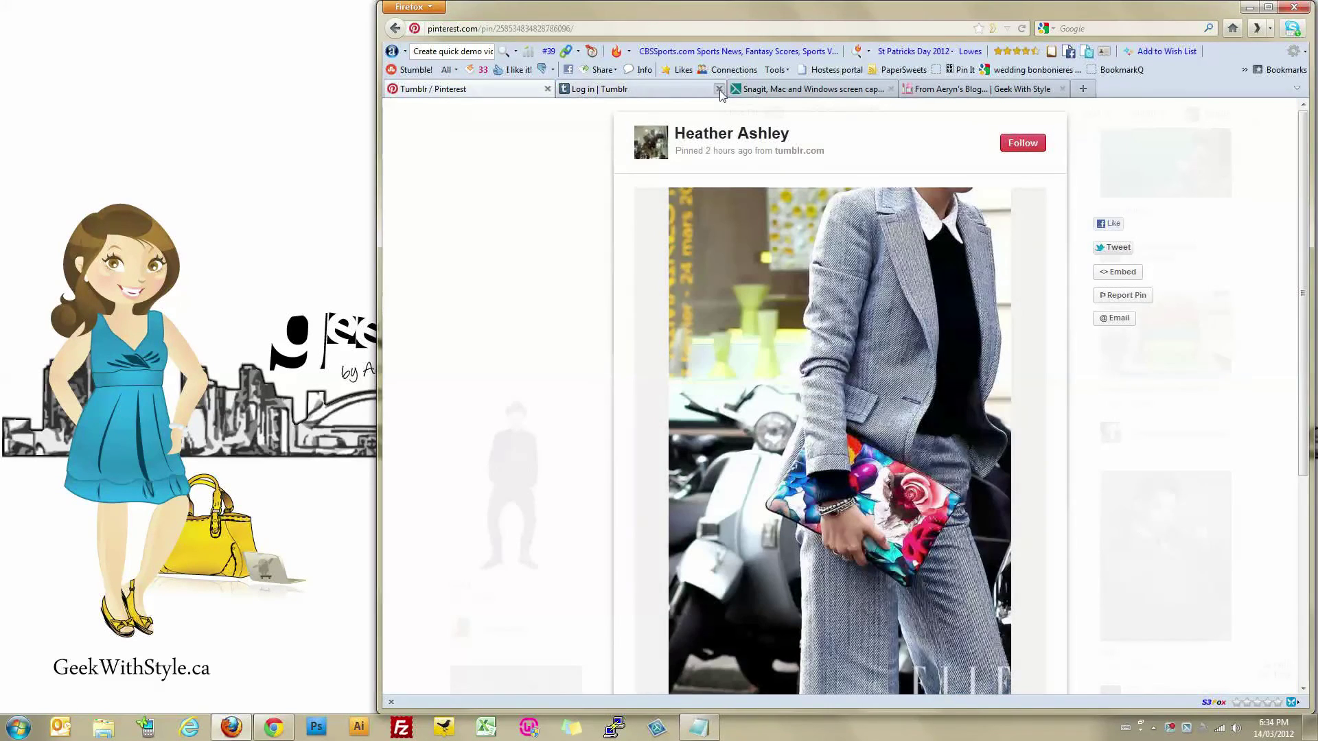
pyautogui.scroll(-2, 931, 656)
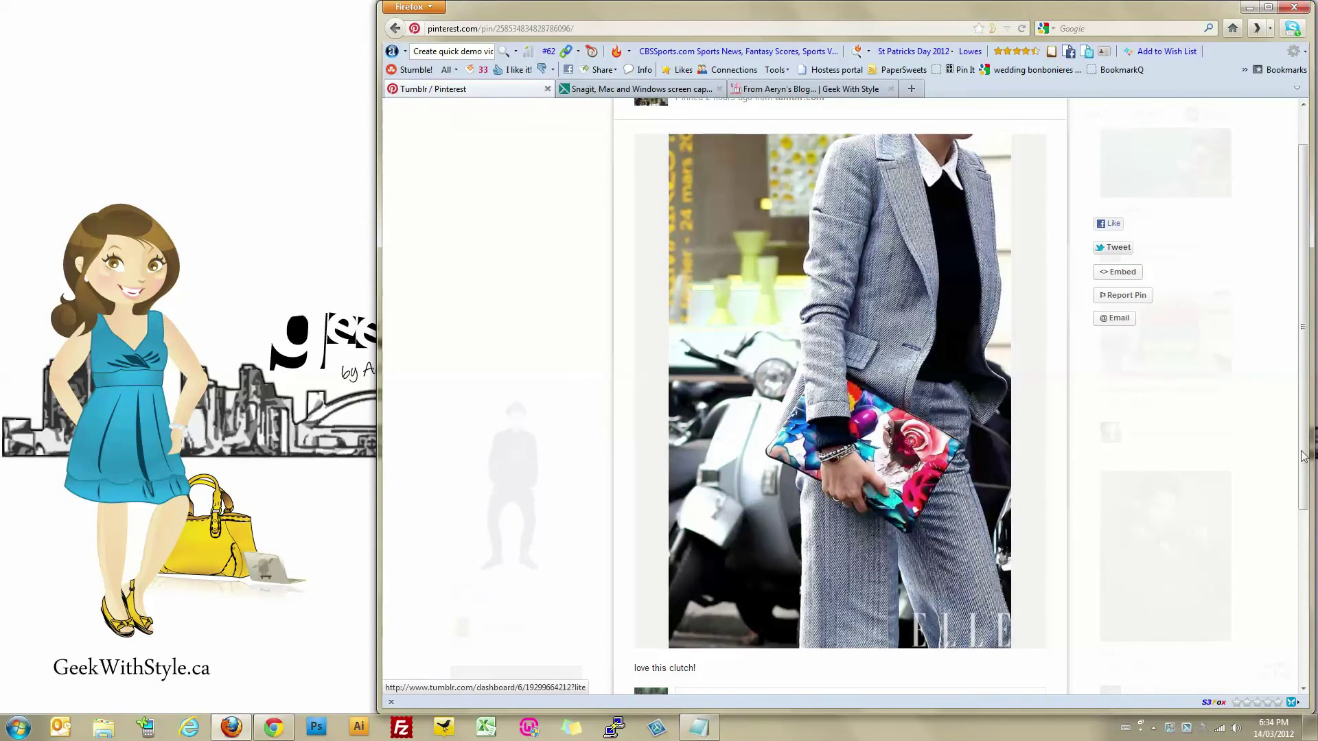
# Close the clutch pin and launch Snagit from the taskbar.
pyautogui.click(592, 556)
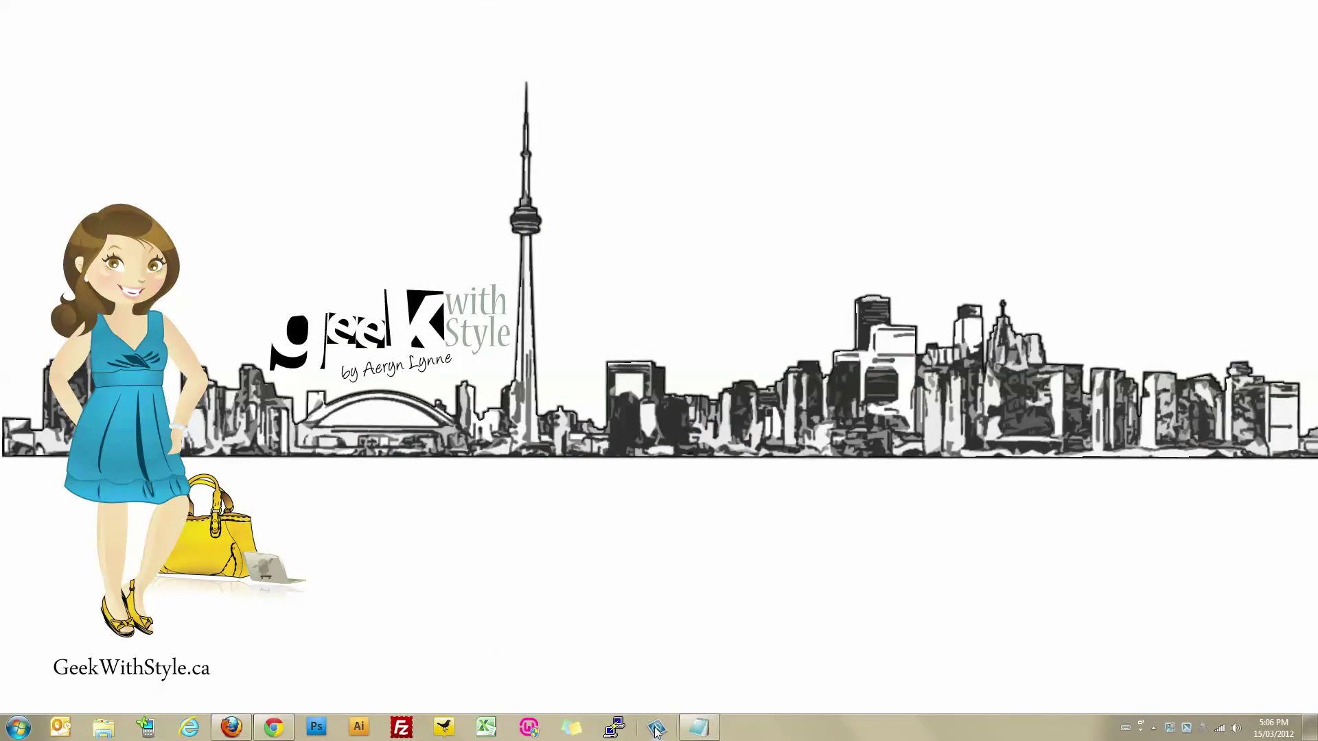
pyautogui.click(656, 729)
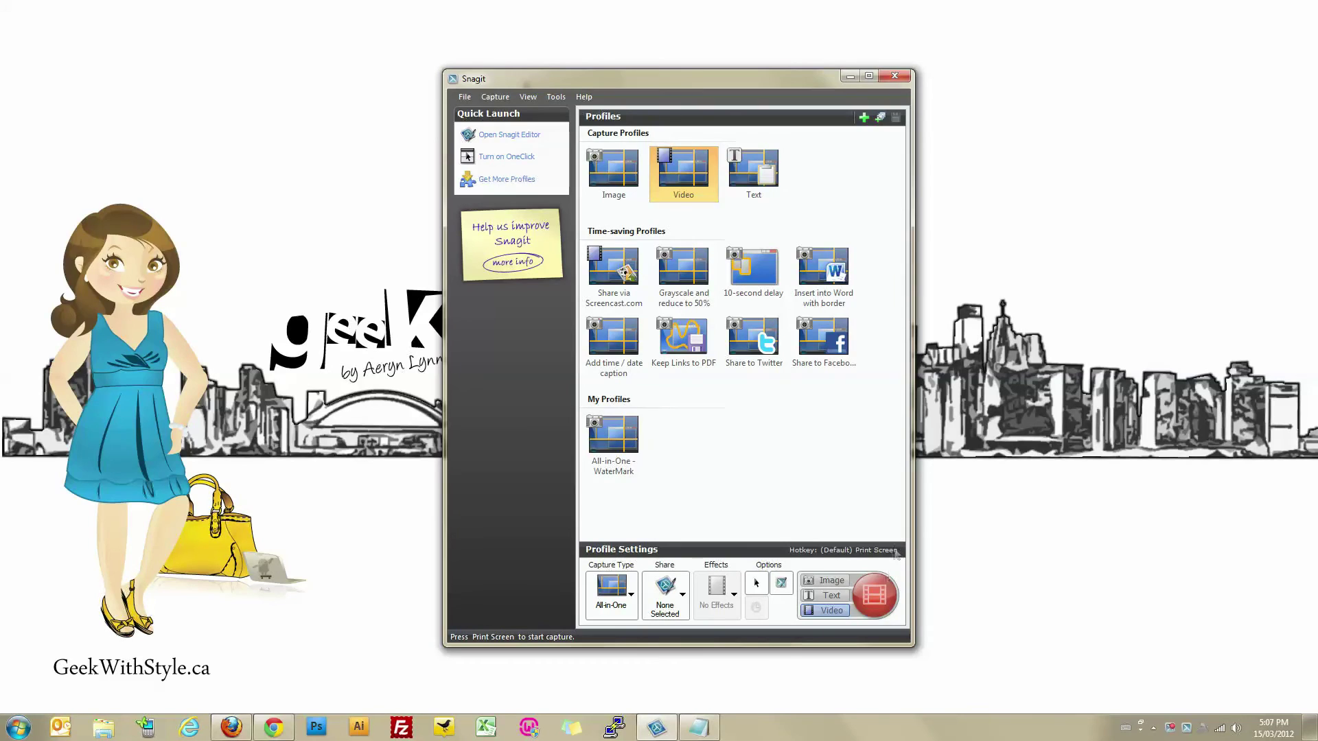
# Open the mintdesign totem photo in Snagit Editor and switch to the object selection tool.
pyautogui.click(513, 137)
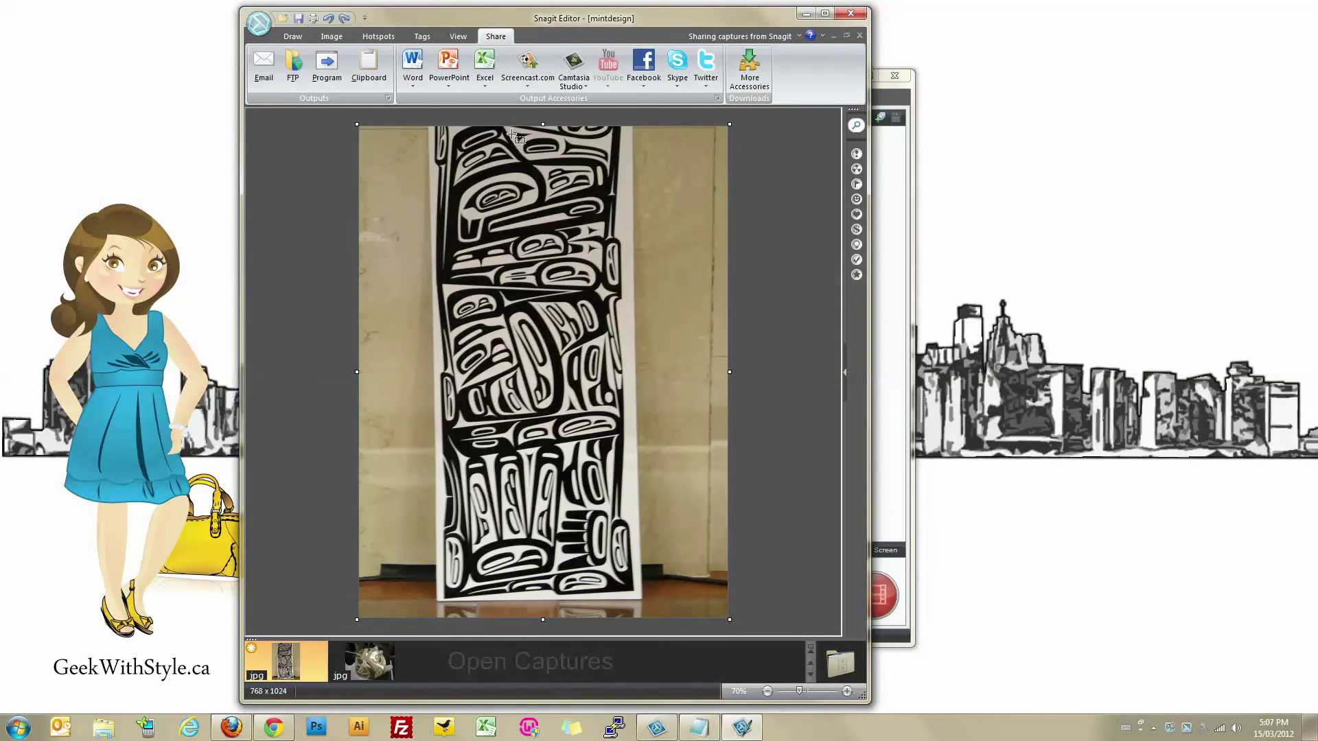
pyautogui.click(293, 37)
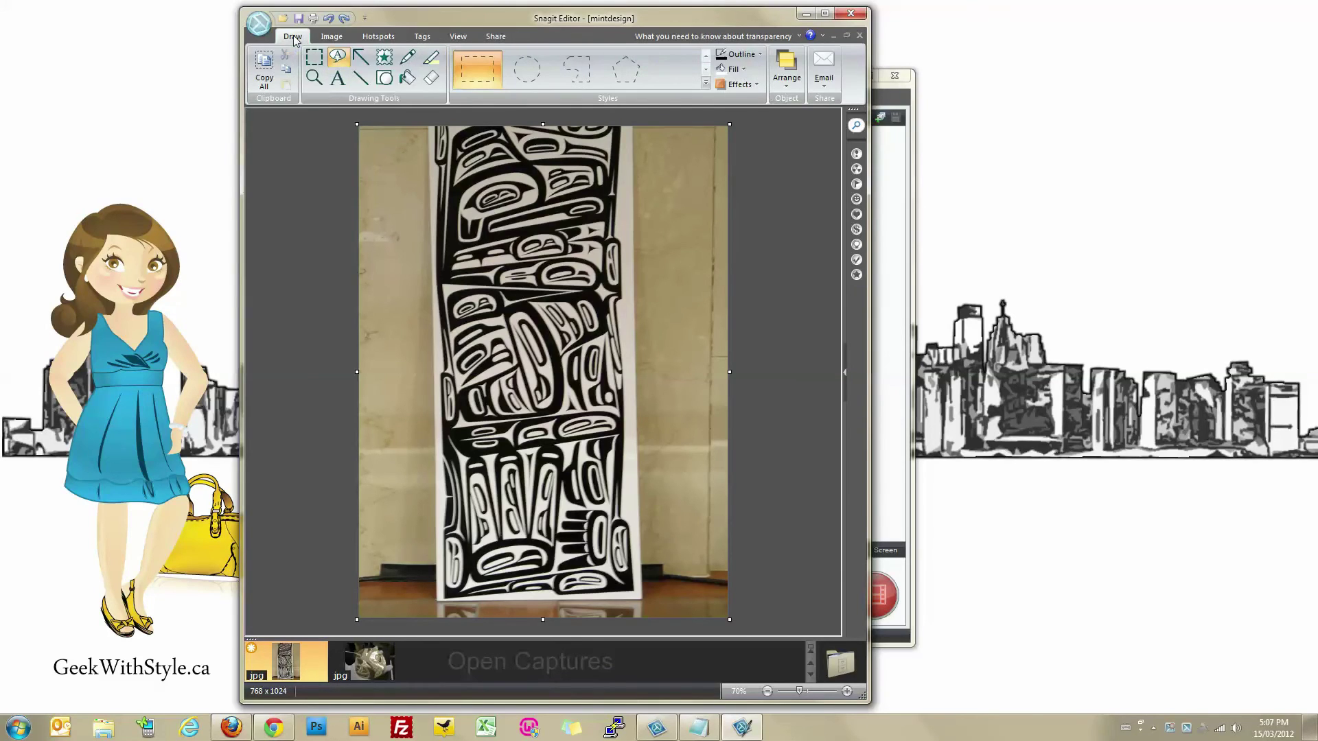
pyautogui.click(315, 57)
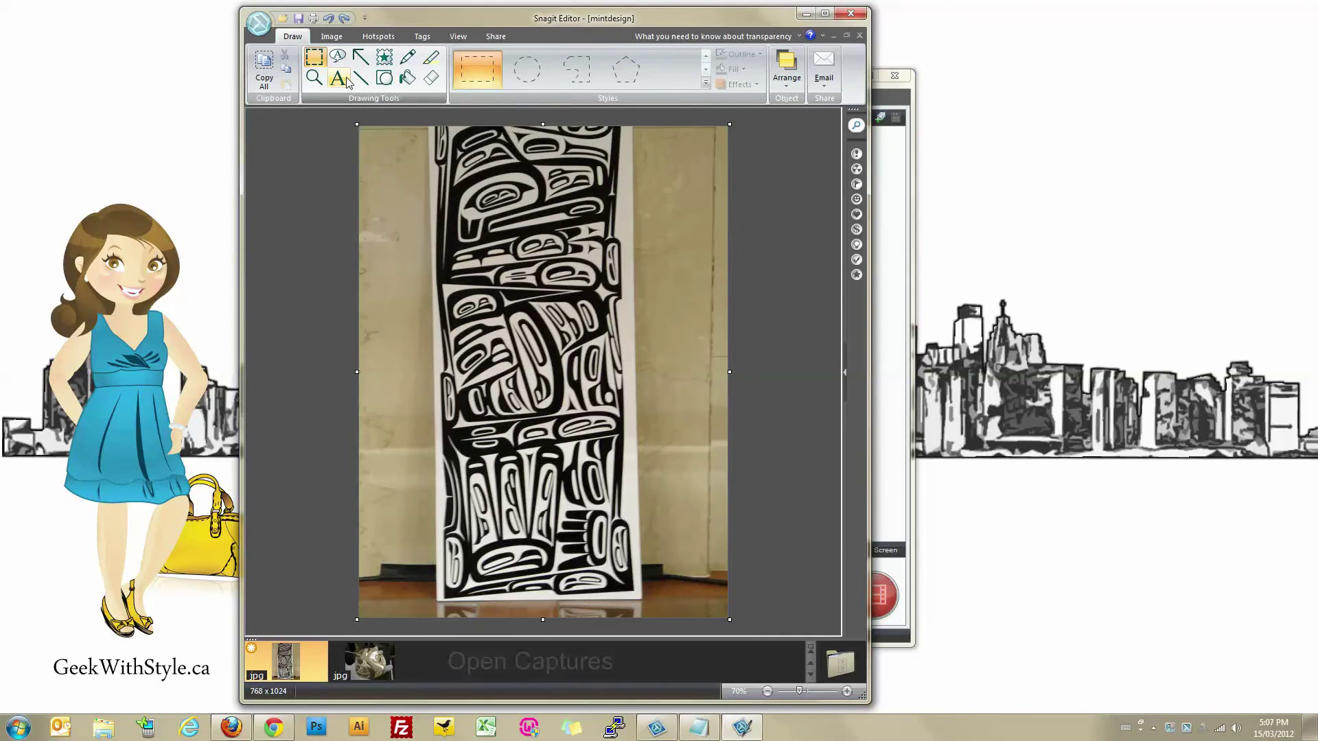
pyautogui.scroll(-1, 373, 67)
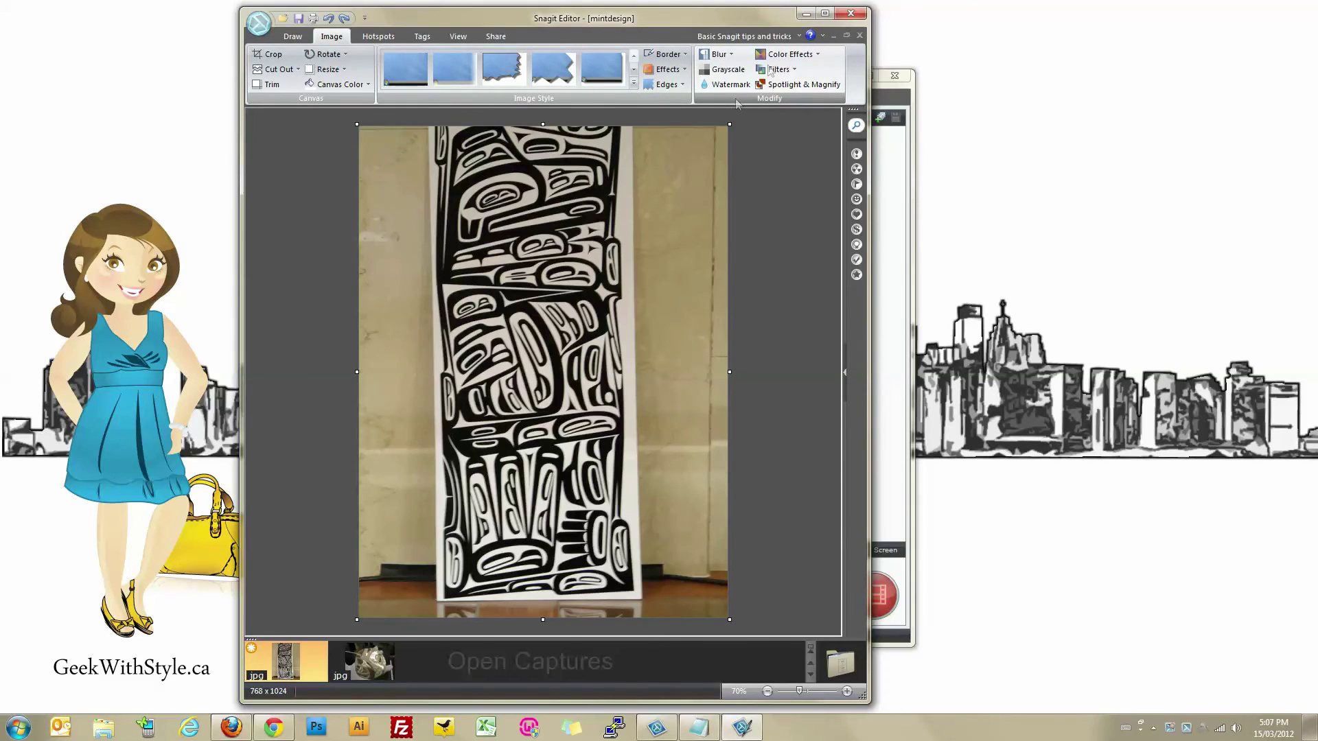
# Apply the Histo-contrast 50% colour effect to the totem photo.
pyautogui.click(794, 58)
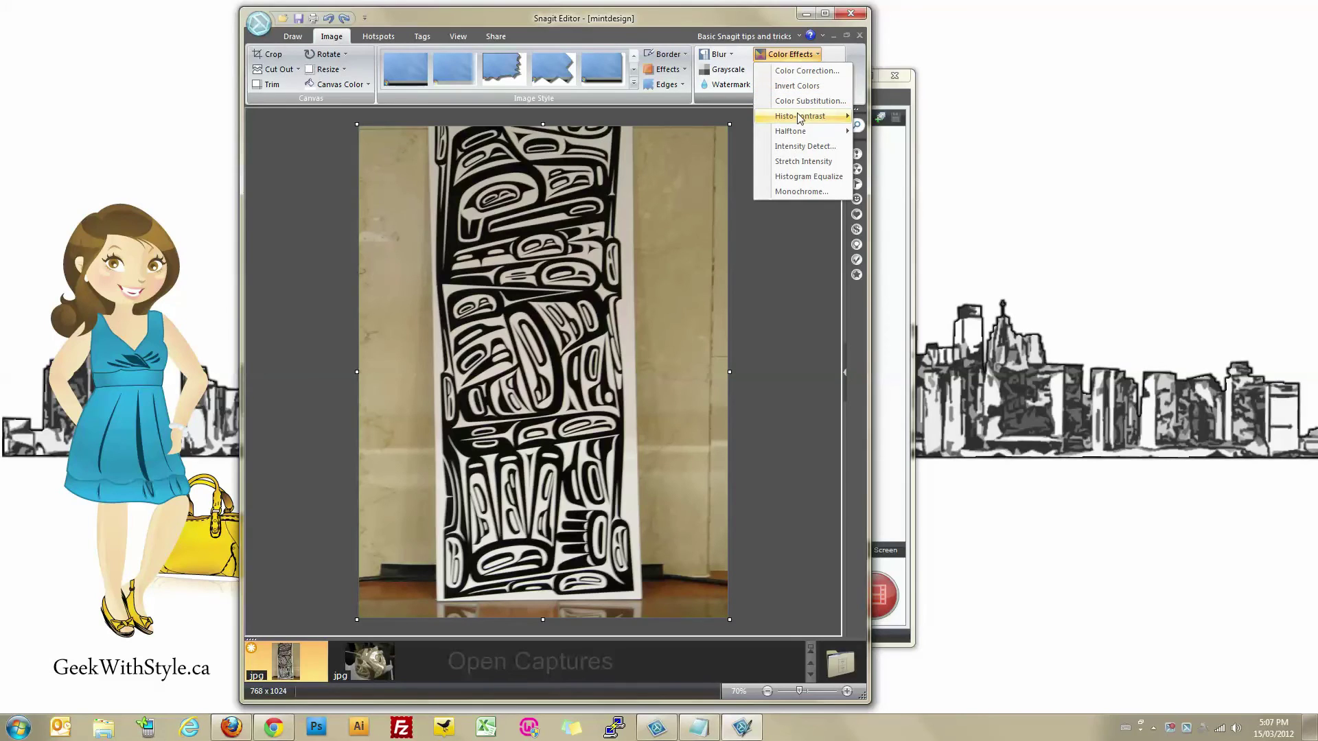
pyautogui.moveTo(799, 120)
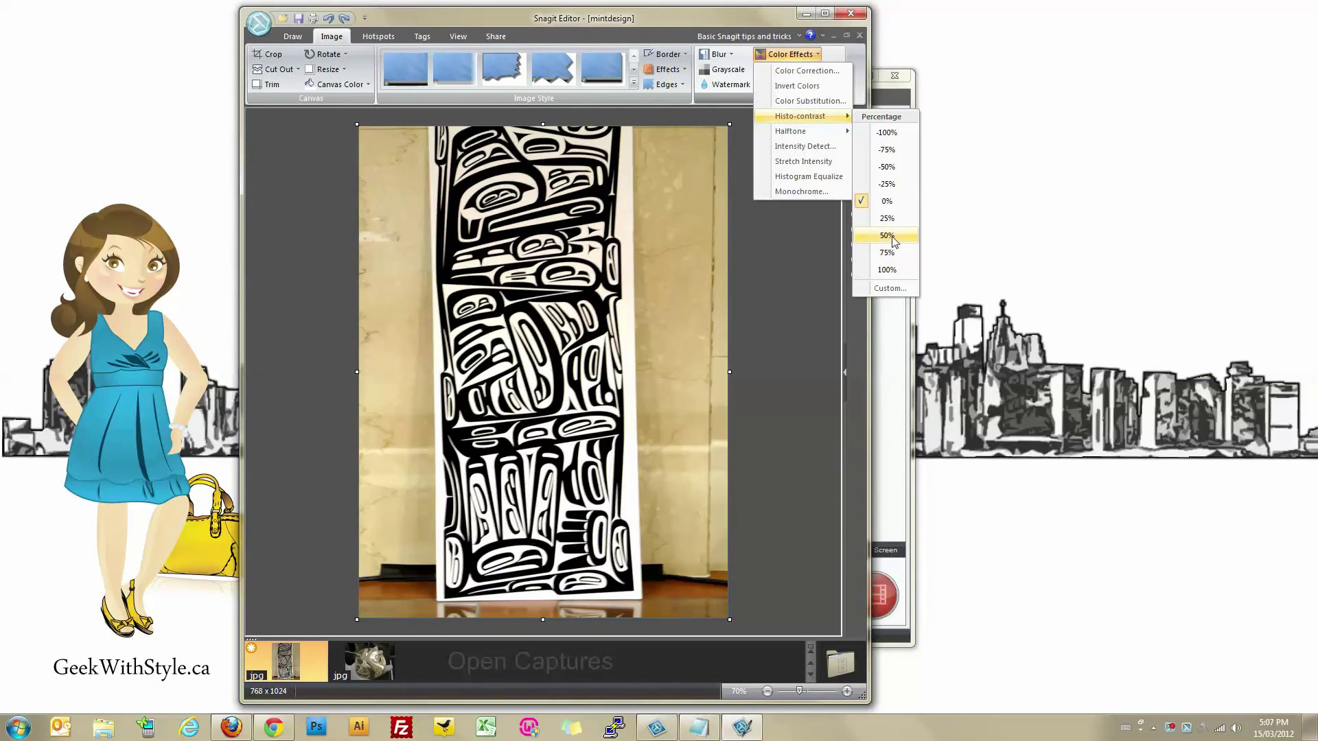
pyautogui.click(892, 236)
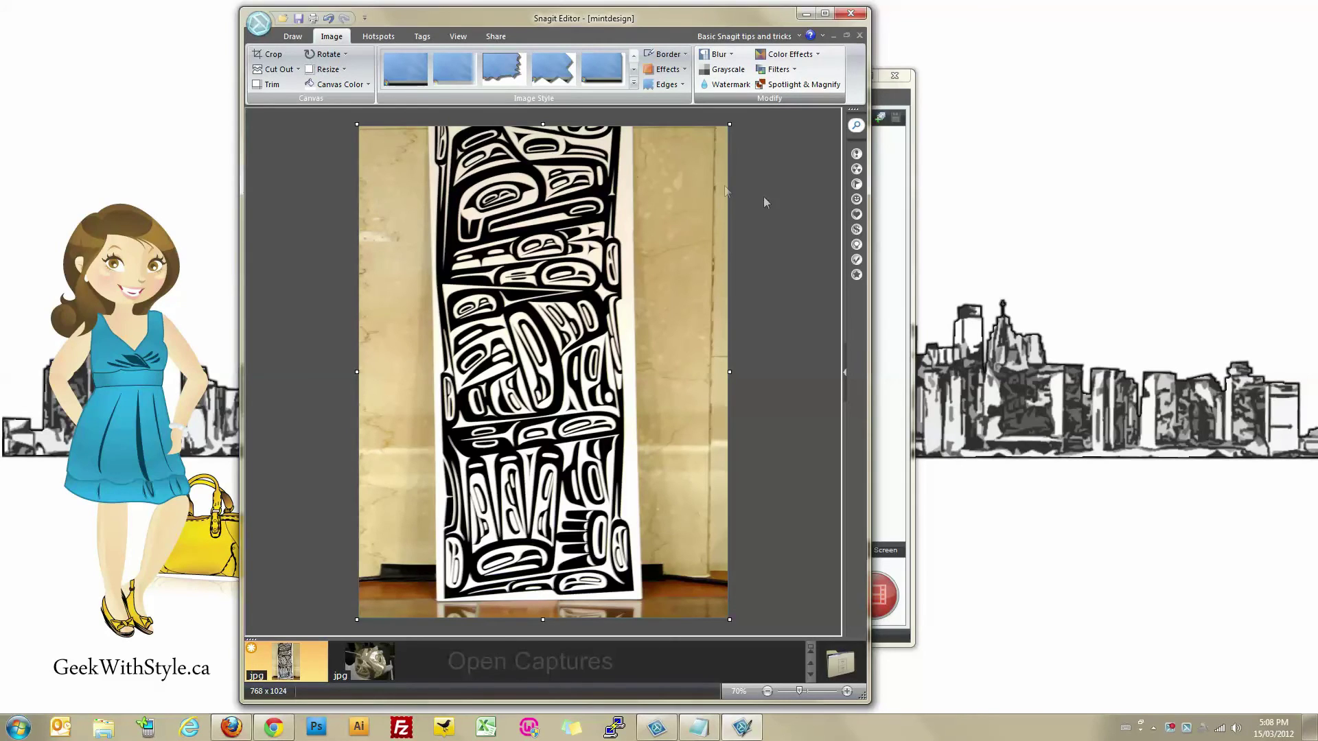
pyautogui.click(724, 86)
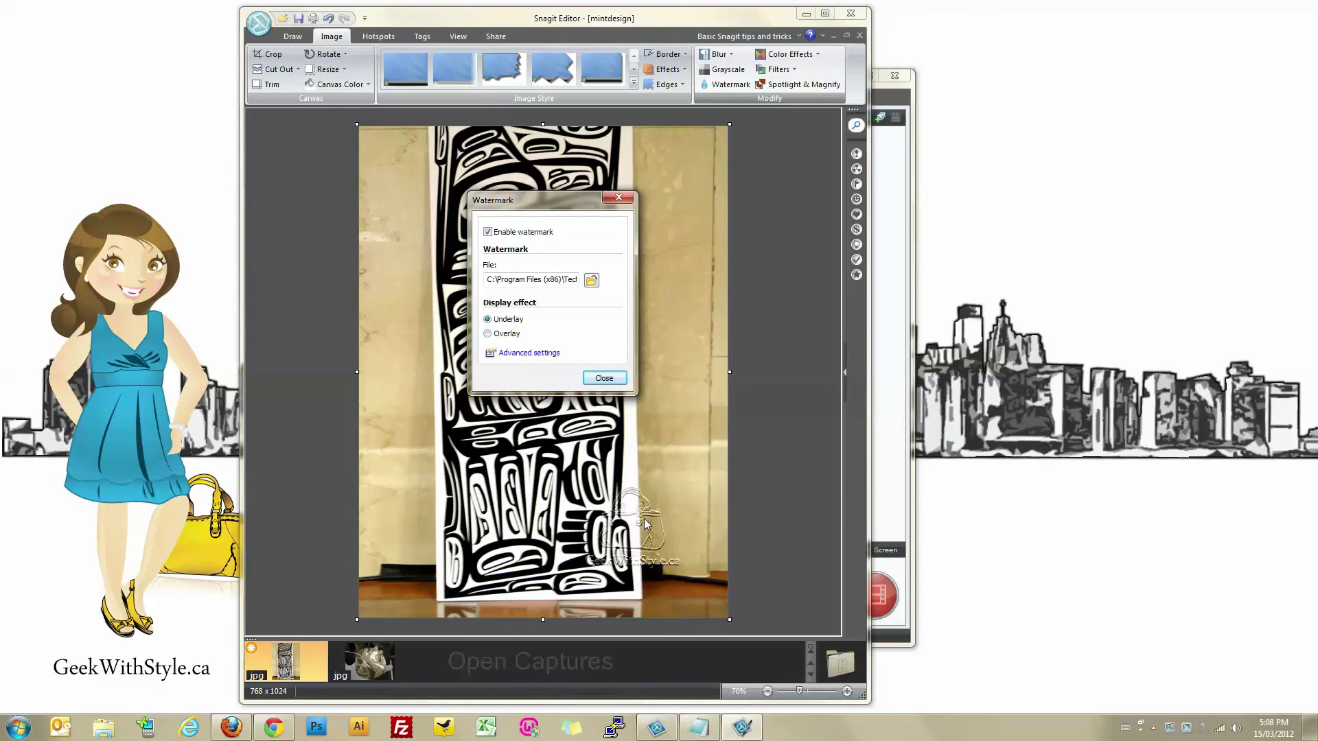
# Try the logo watermark as Overlay, settle on embossed Underlay, and browse for a watermark image.
pyautogui.click(699, 727)
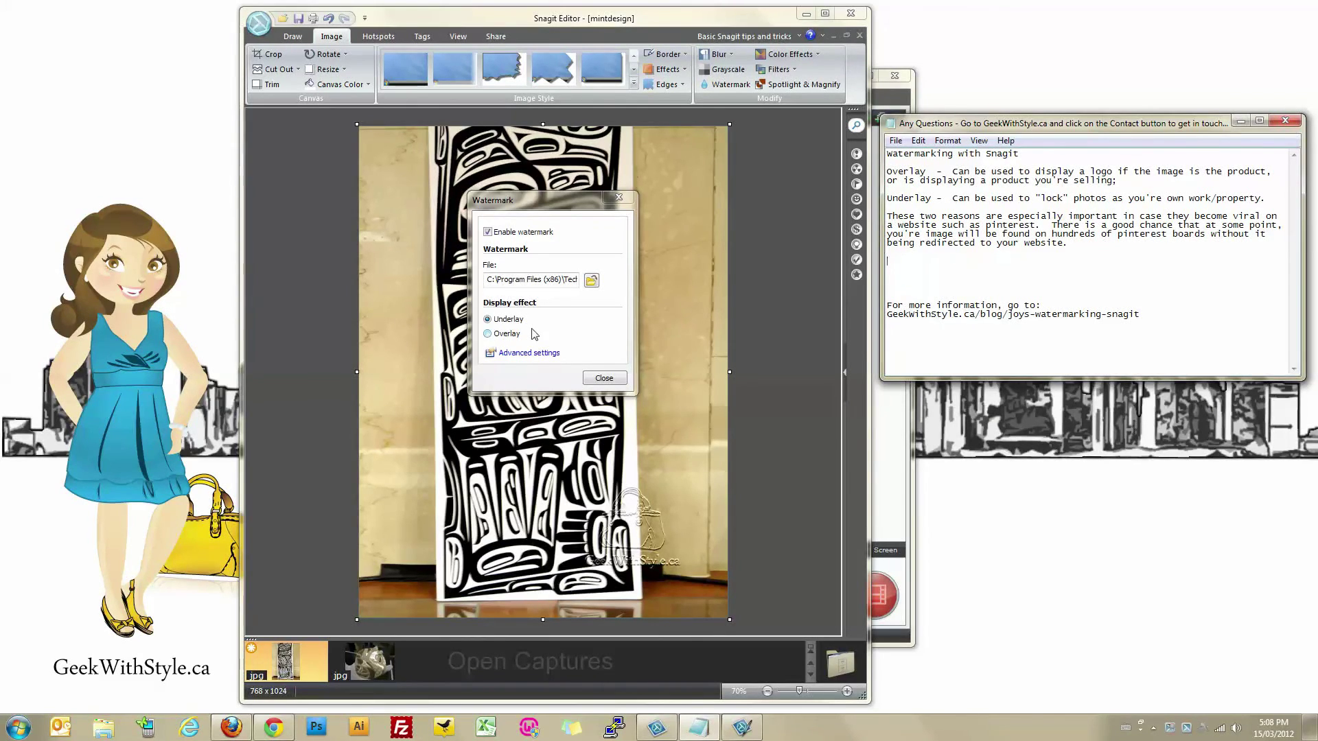
pyautogui.click(488, 334)
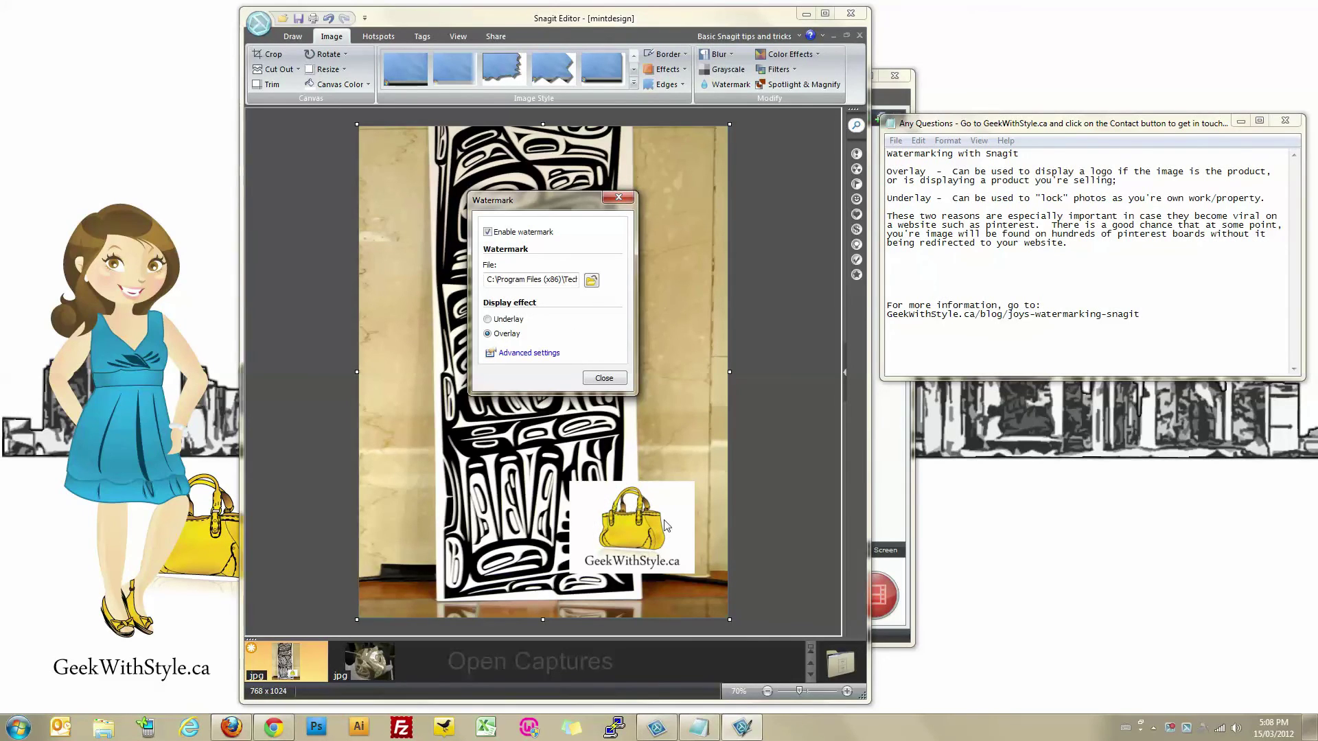
pyautogui.click(488, 320)
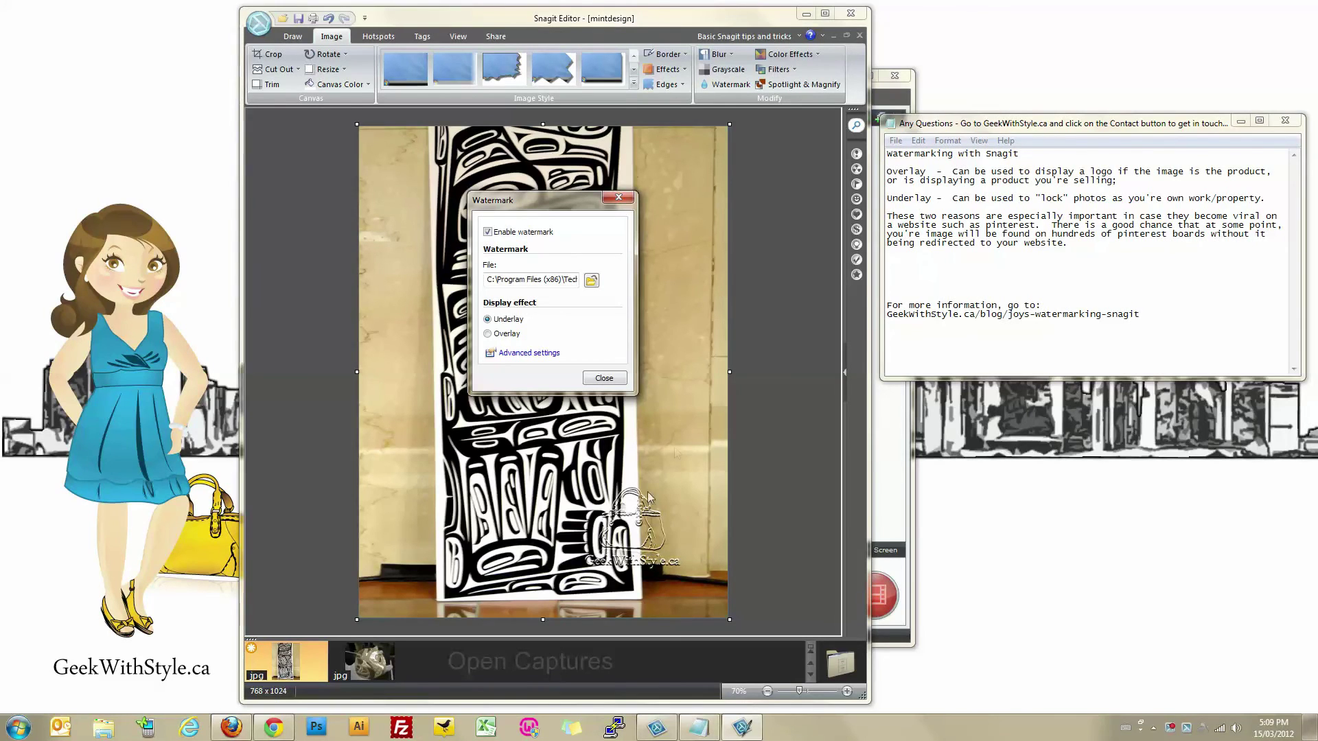
pyautogui.click(591, 281)
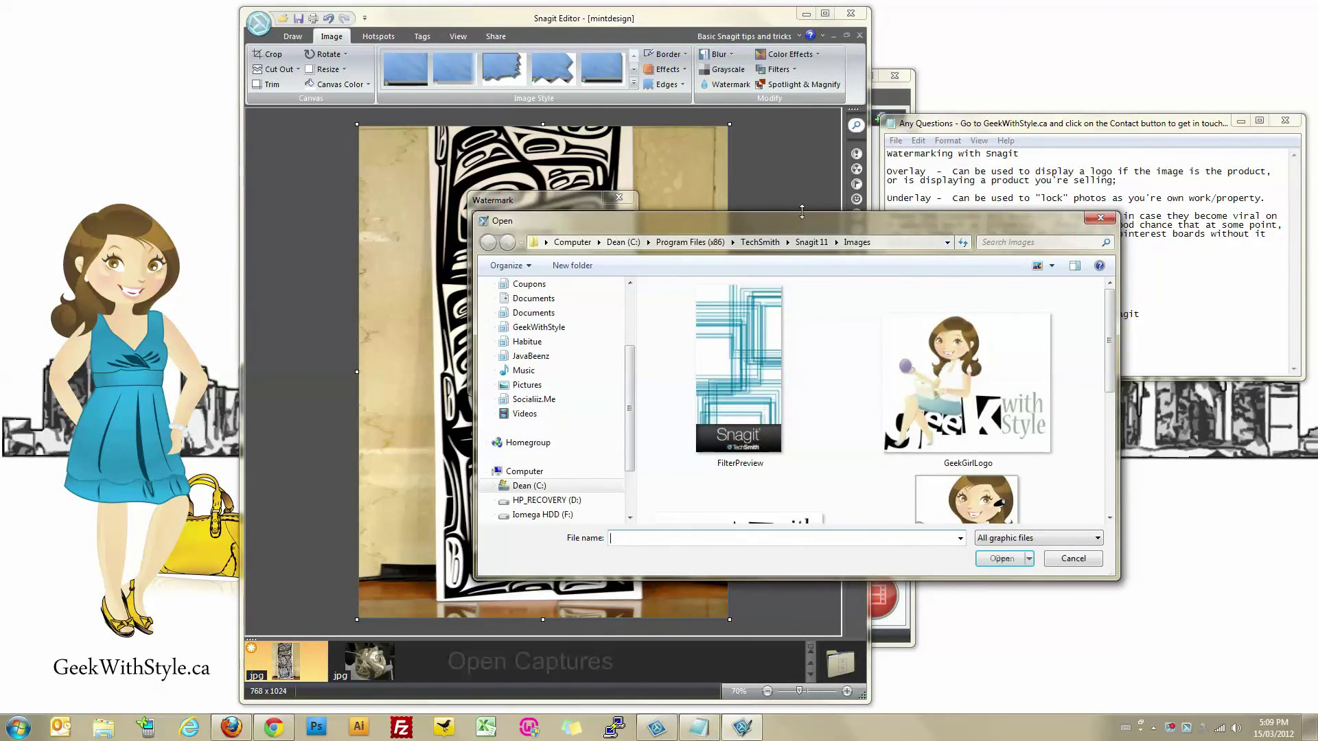
# Choose GeekGirlLogo from the Snagit 11 Images folder as the watermark image.
pyautogui.moveTo(802, 210); pyautogui.dragTo(802, 3)
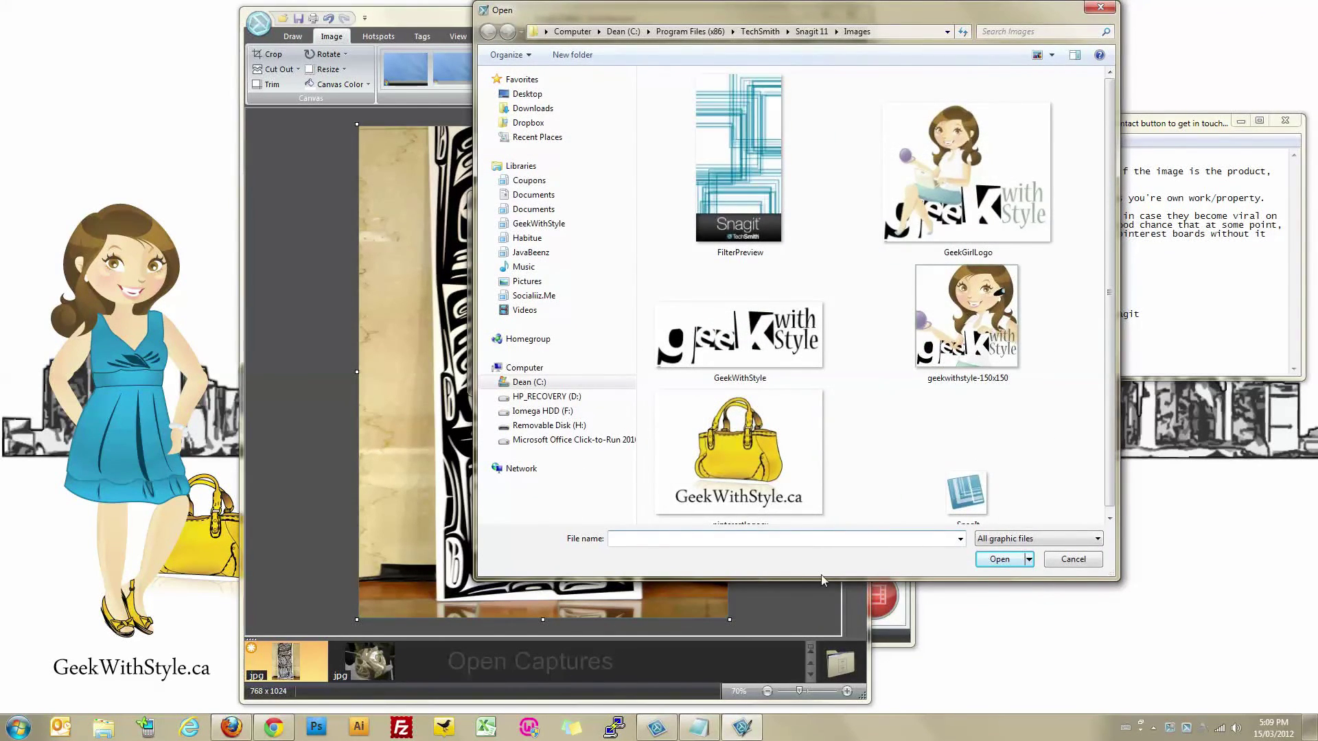
pyautogui.moveTo(822, 576); pyautogui.dragTo(824, 710)
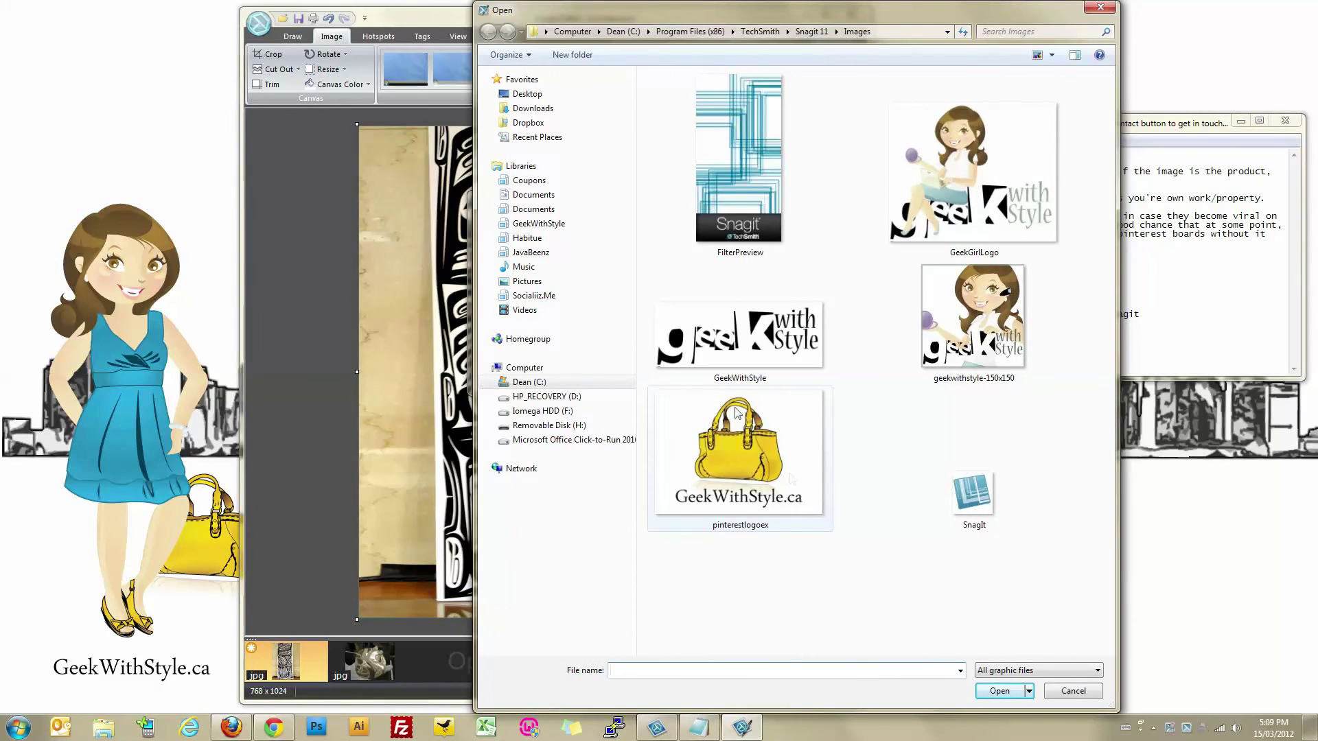
pyautogui.click(740, 450)
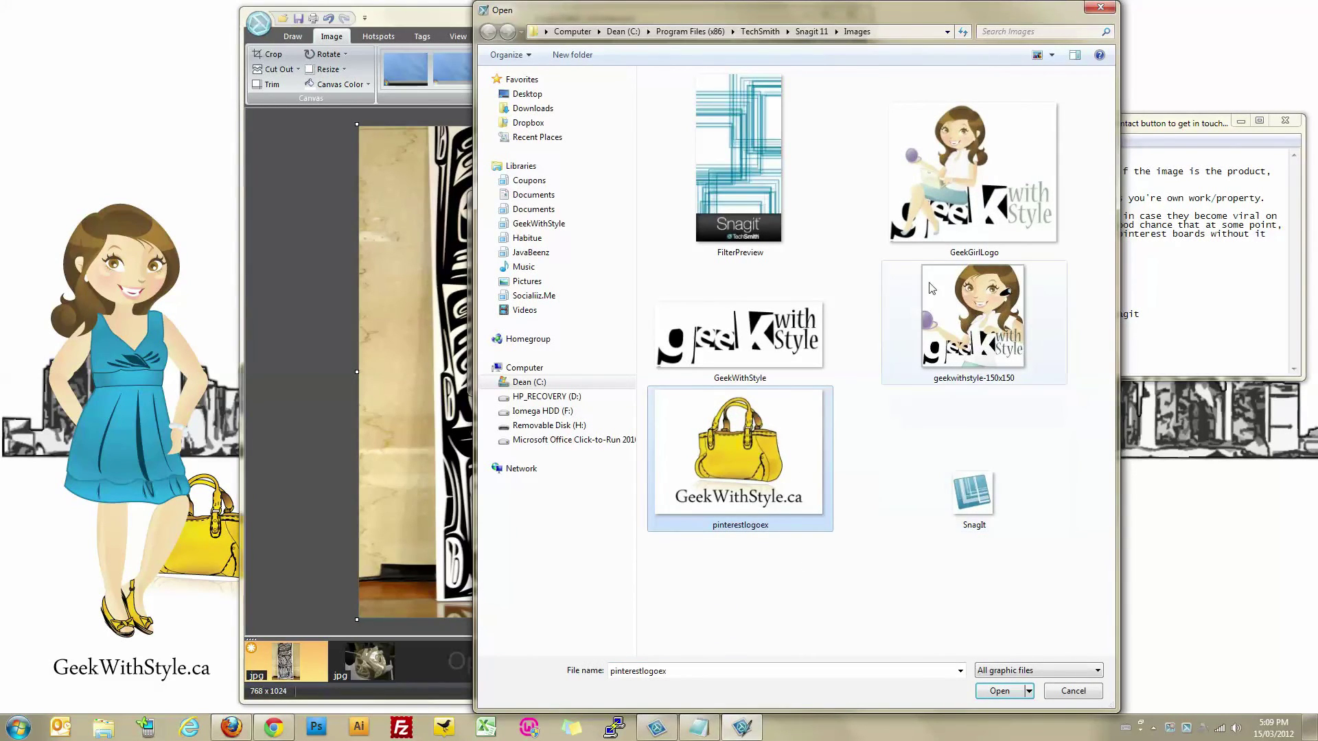
pyautogui.click(1004, 200)
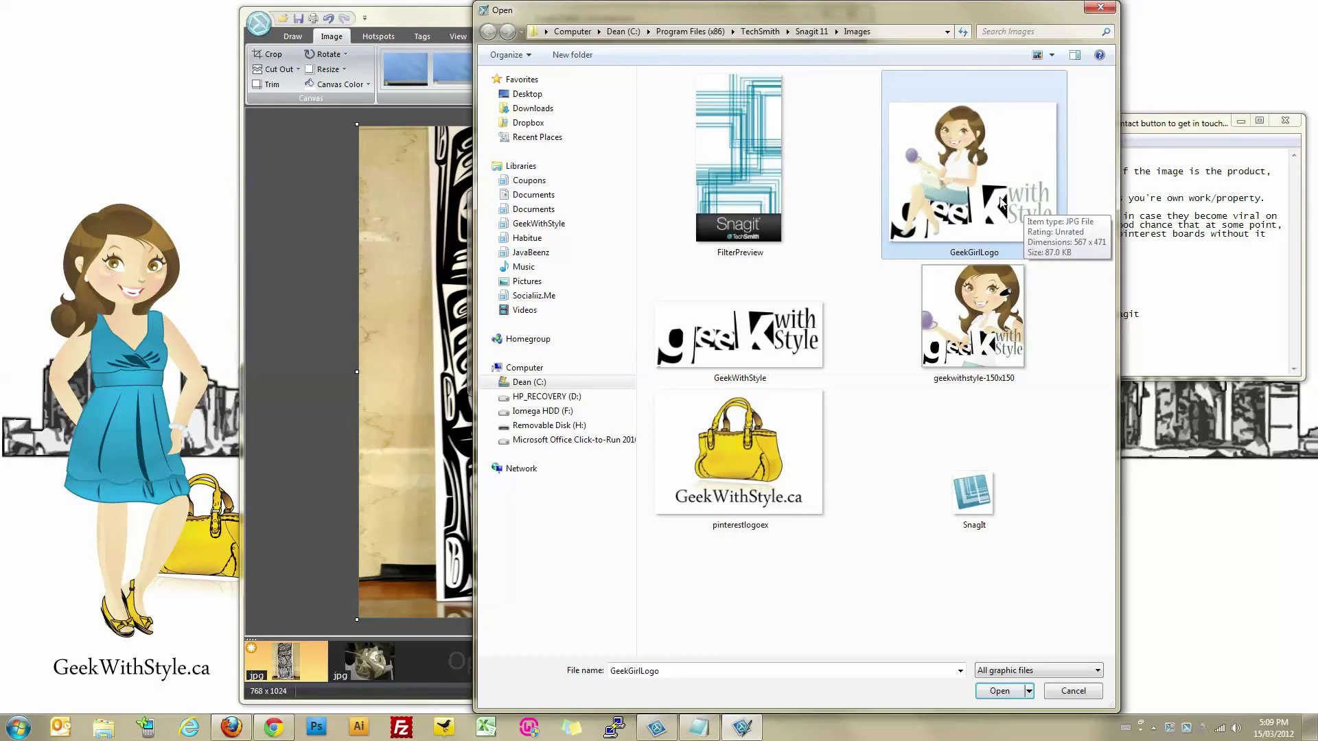
pyautogui.click(1004, 692)
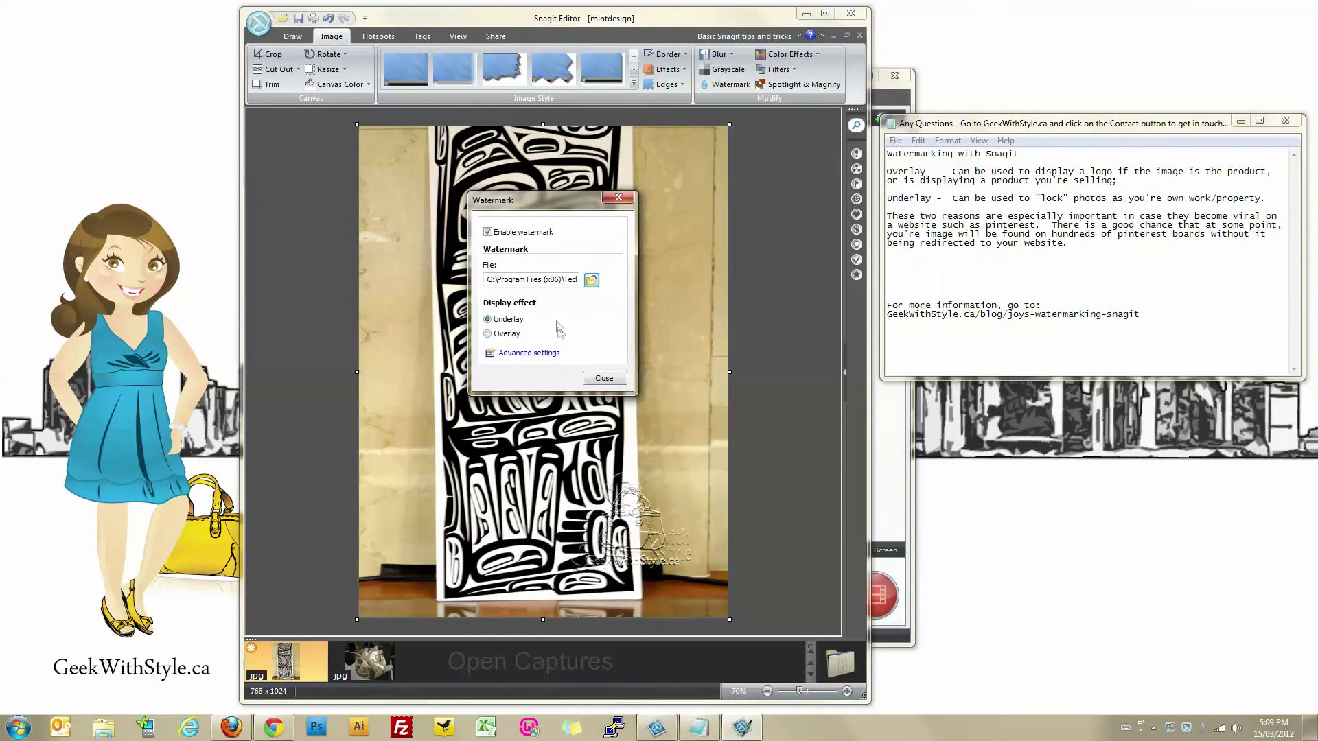
# Reopen the Watermark settings and position the dialog at the totem photo's right edge.
pyautogui.click(528, 355)
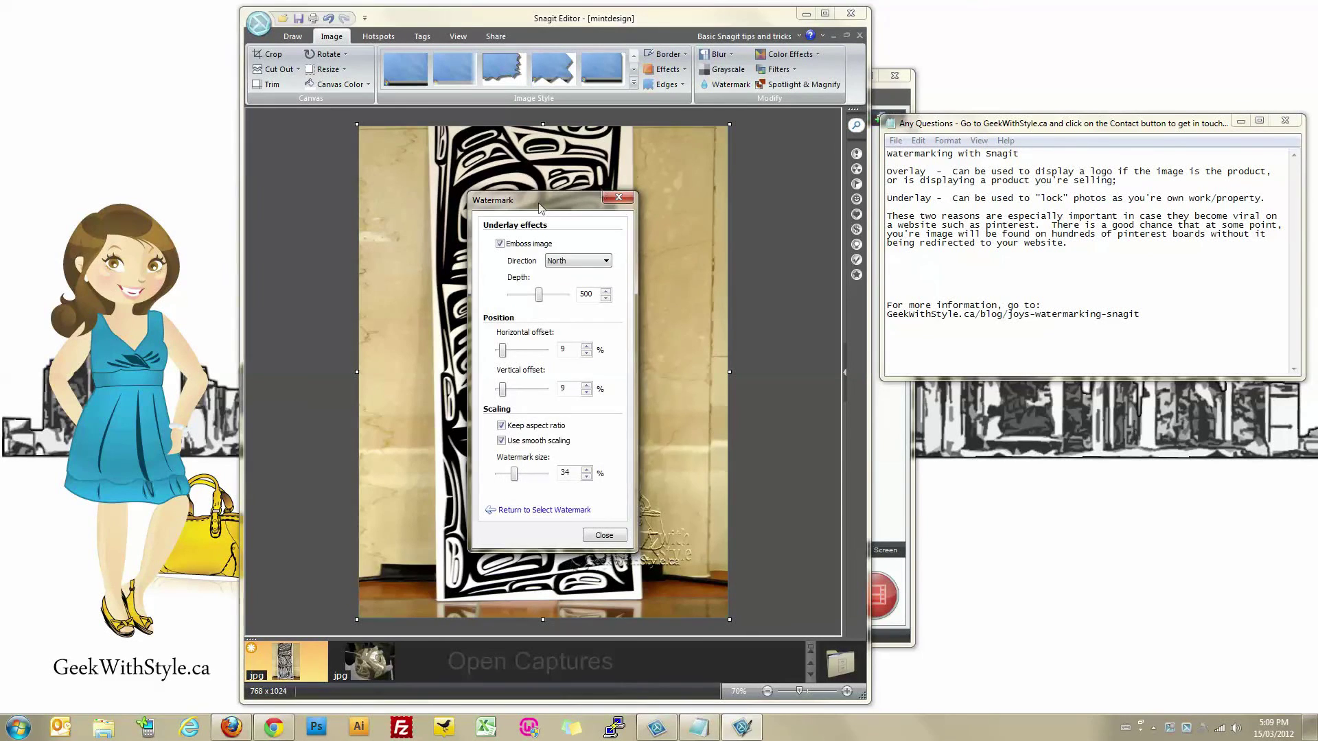
pyautogui.moveTo(543, 206); pyautogui.dragTo(793, 138)
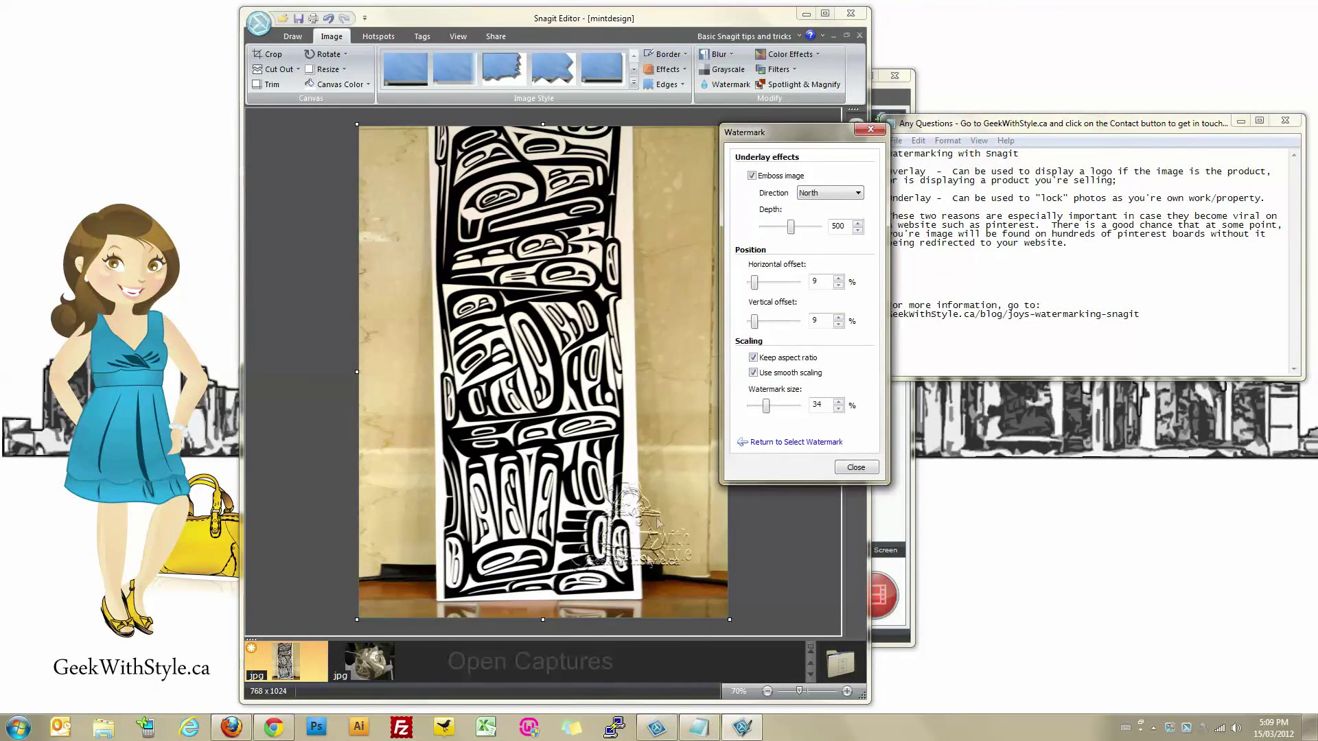
pyautogui.click(855, 467)
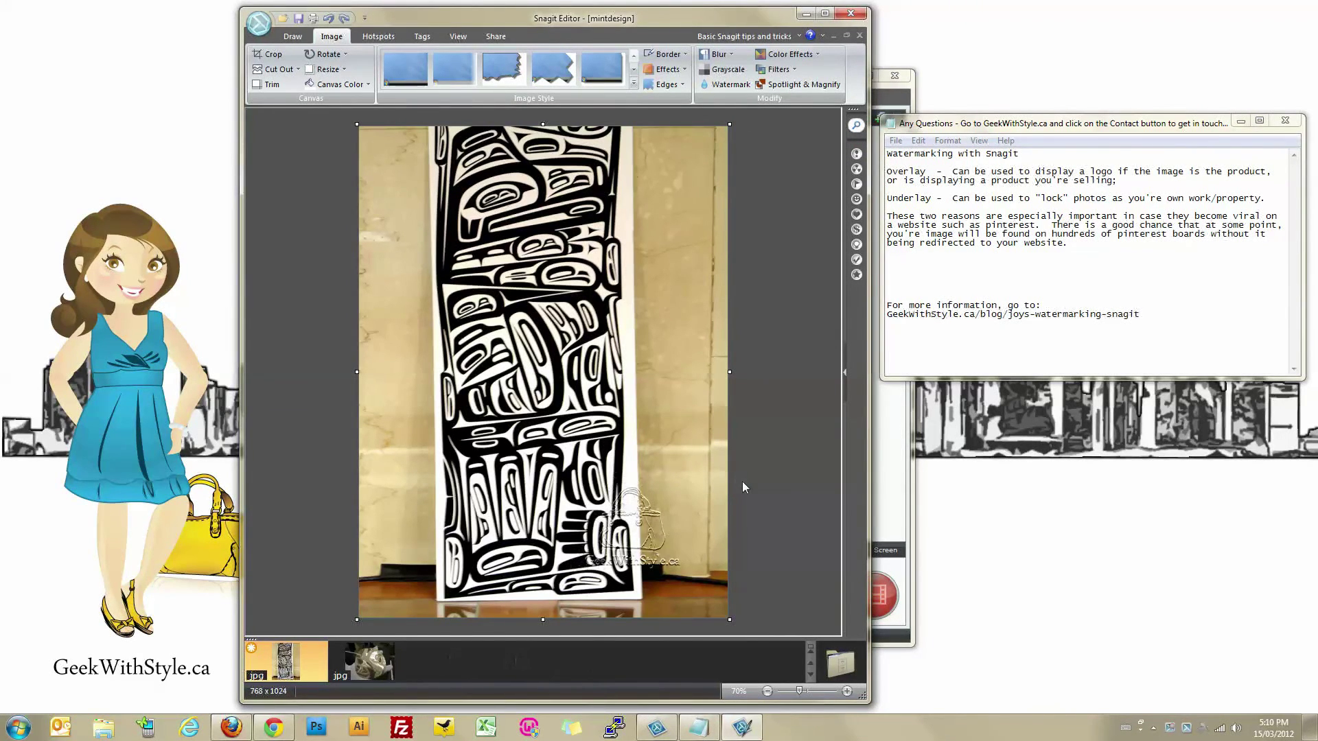
pyautogui.hotkey('ctrl', 'z')
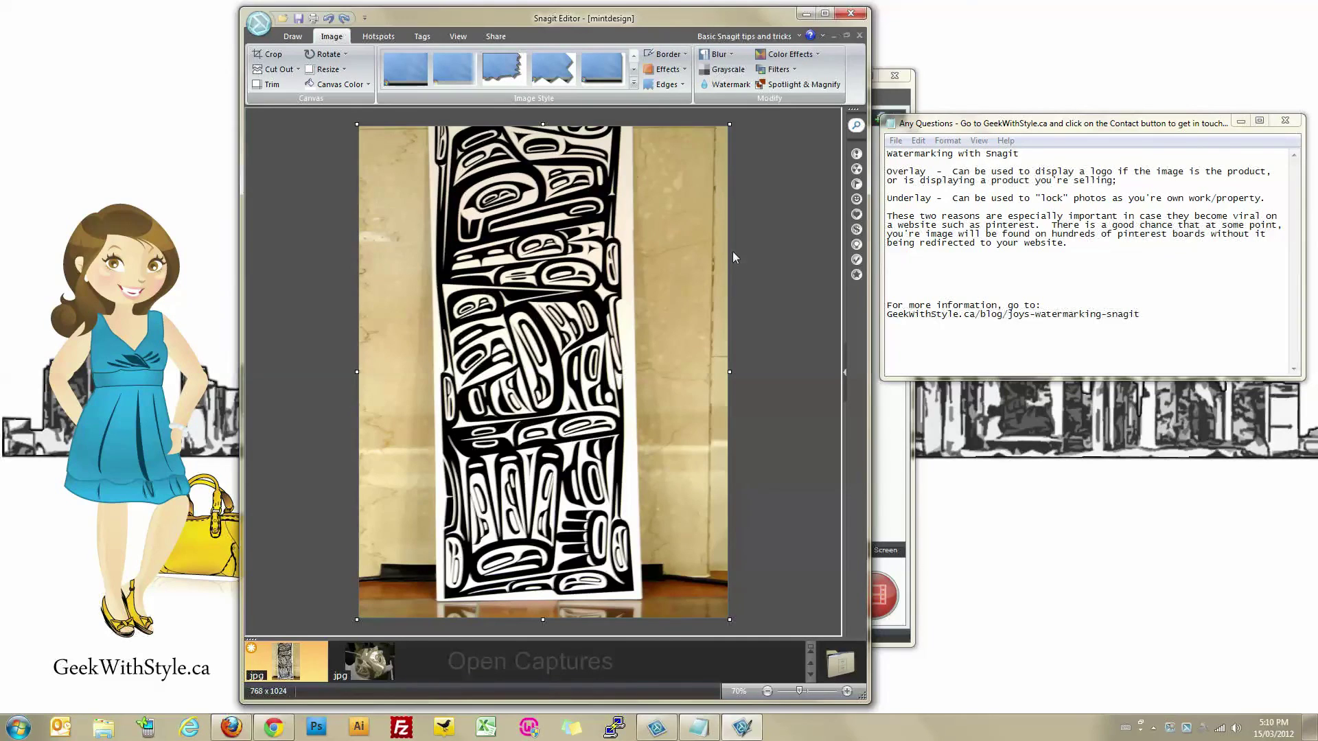
pyautogui.click(728, 84)
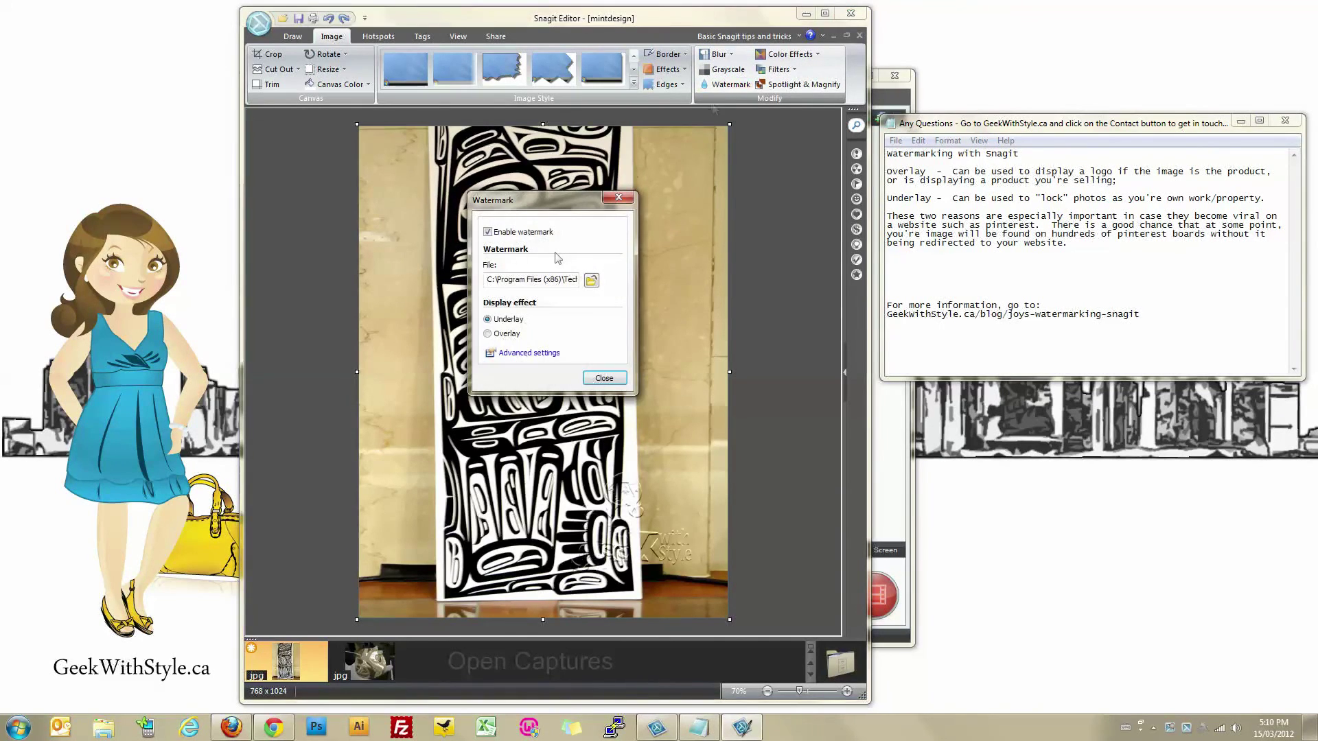
pyautogui.moveTo(551, 199); pyautogui.dragTo(785, 186)
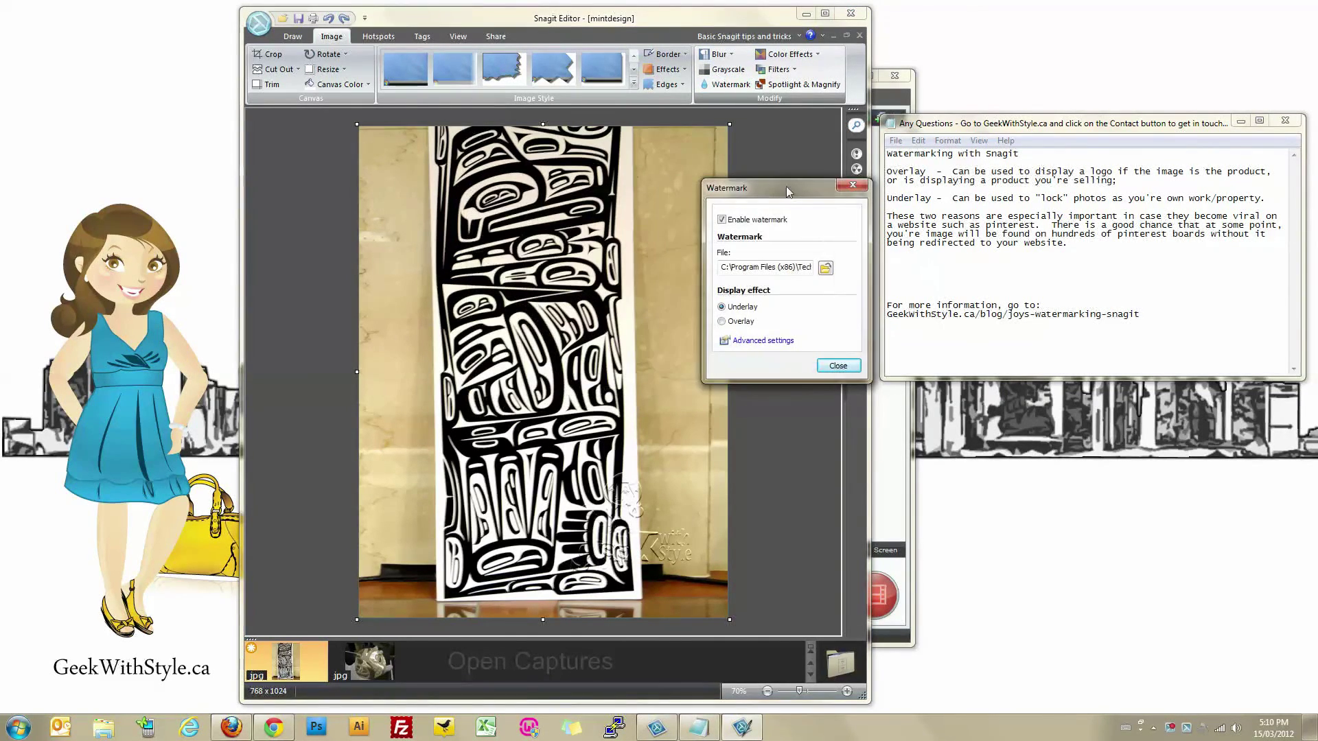
# In Advanced settings, enlarge the embossed logo watermark from 34% to 81% size.
pyautogui.click(763, 342)
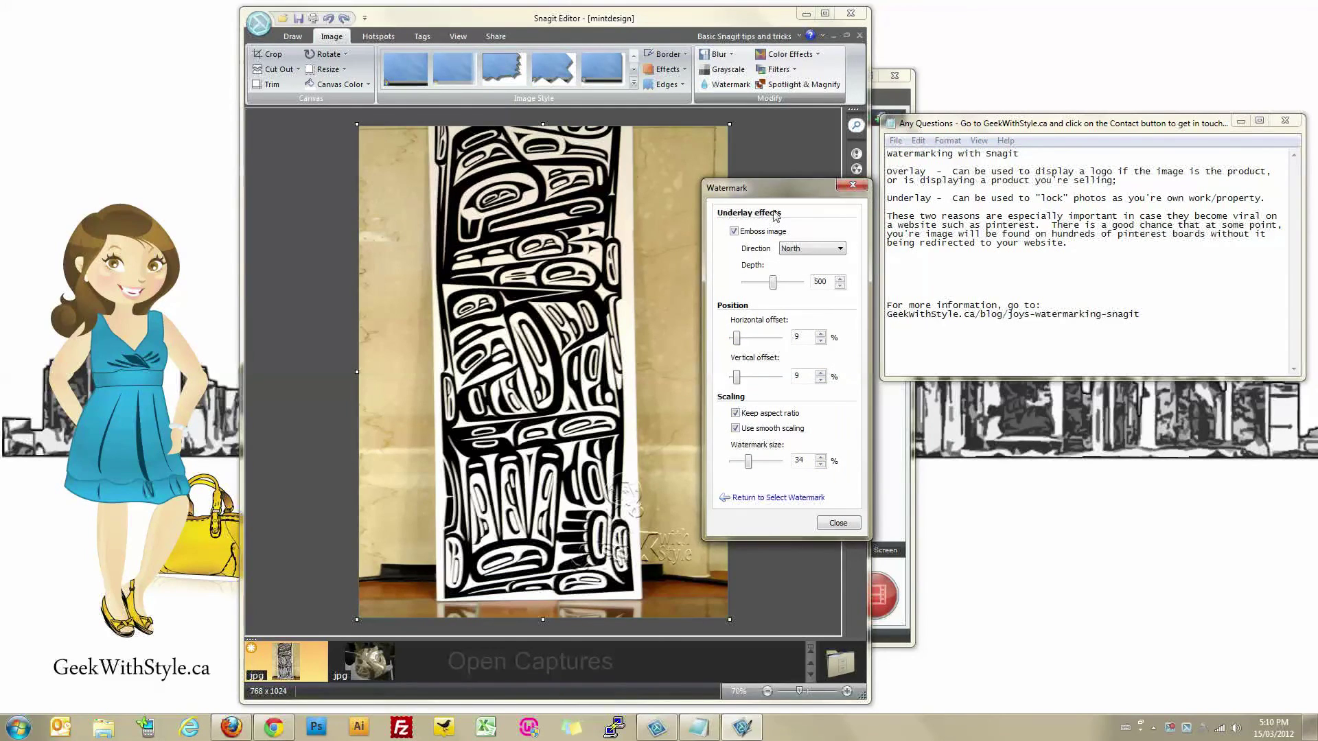
pyautogui.moveTo(765, 197); pyautogui.dragTo(848, 167)
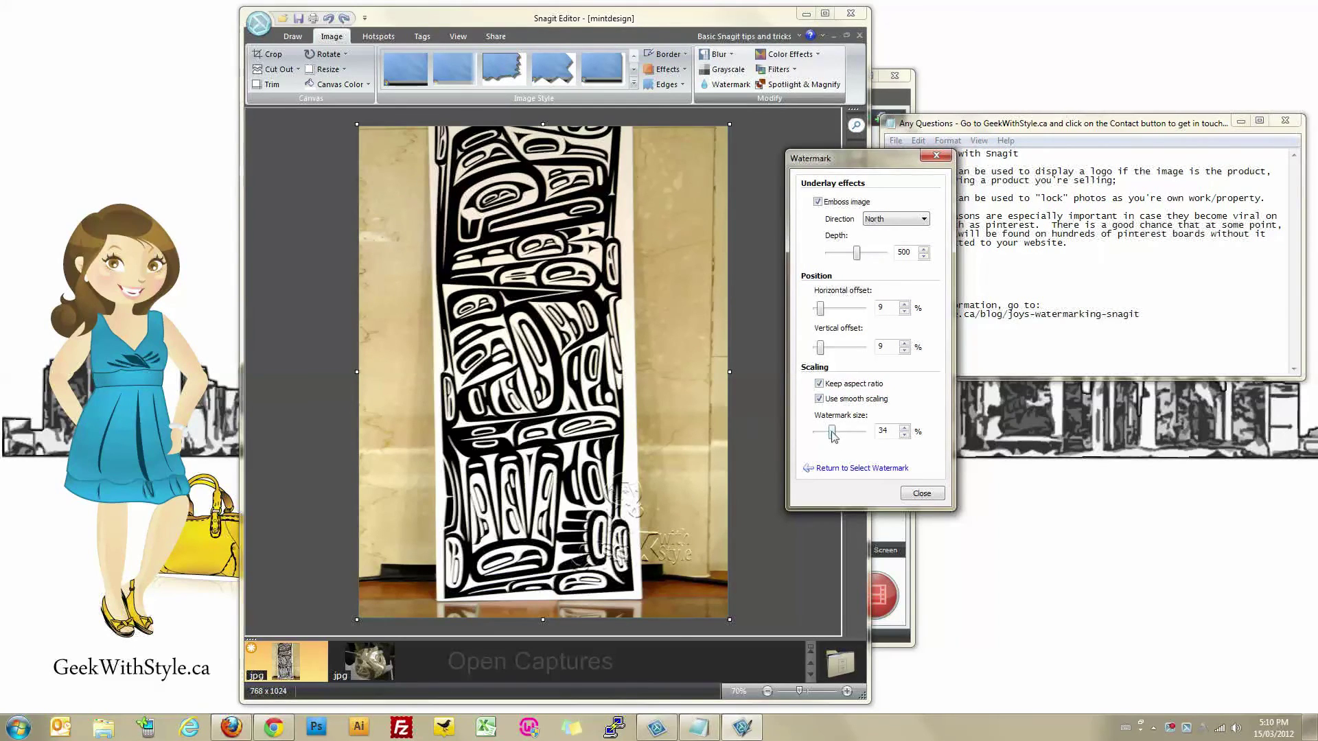
pyautogui.moveTo(832, 432); pyautogui.dragTo(852, 436)
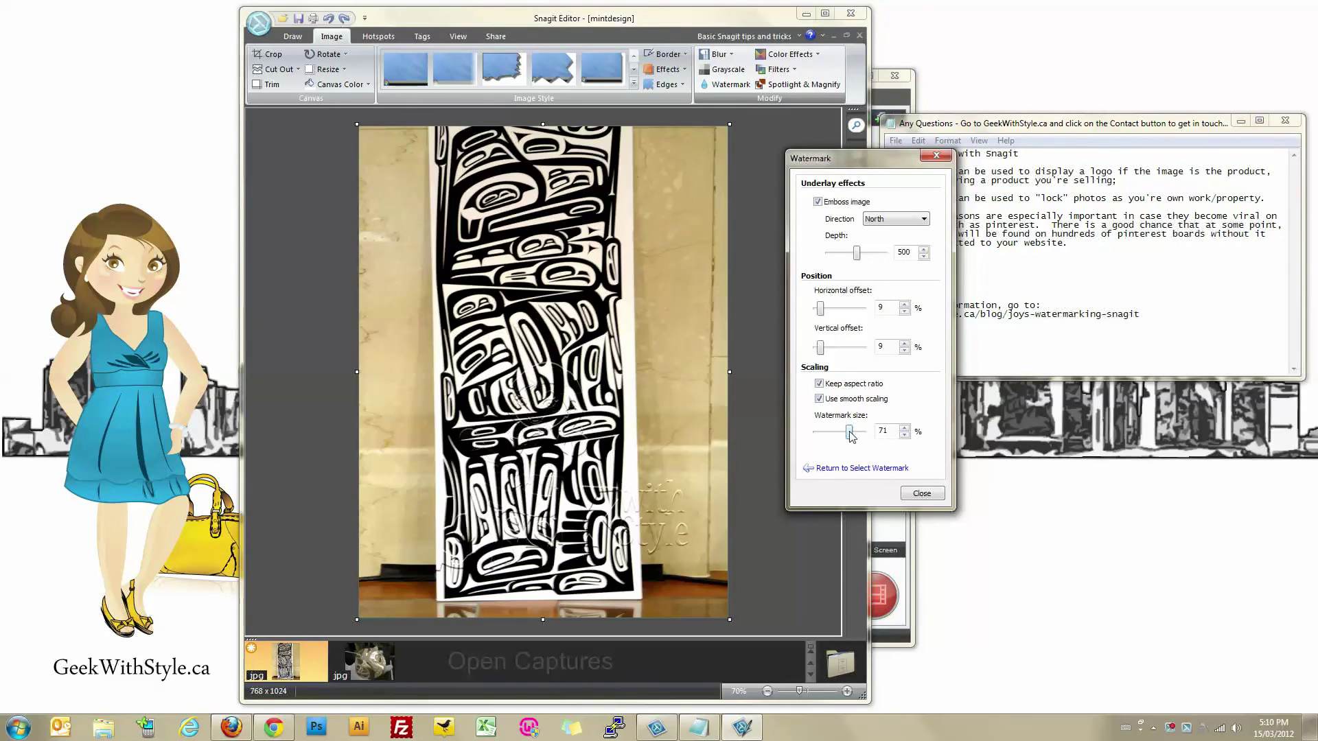
pyautogui.moveTo(851, 436); pyautogui.dragTo(856, 438)
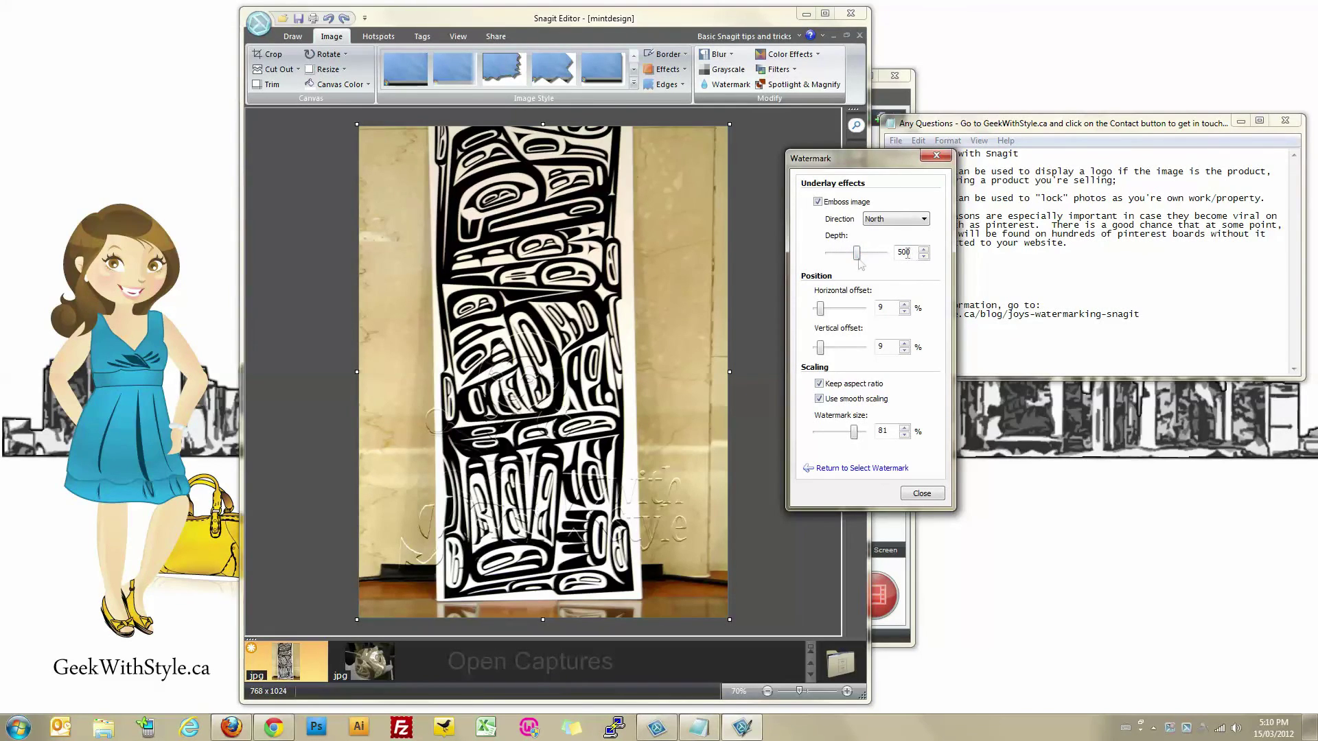
# Adjust the emboss watermark's Depth, settling it at 525.
pyautogui.moveTo(857, 259); pyautogui.dragTo(863, 260)
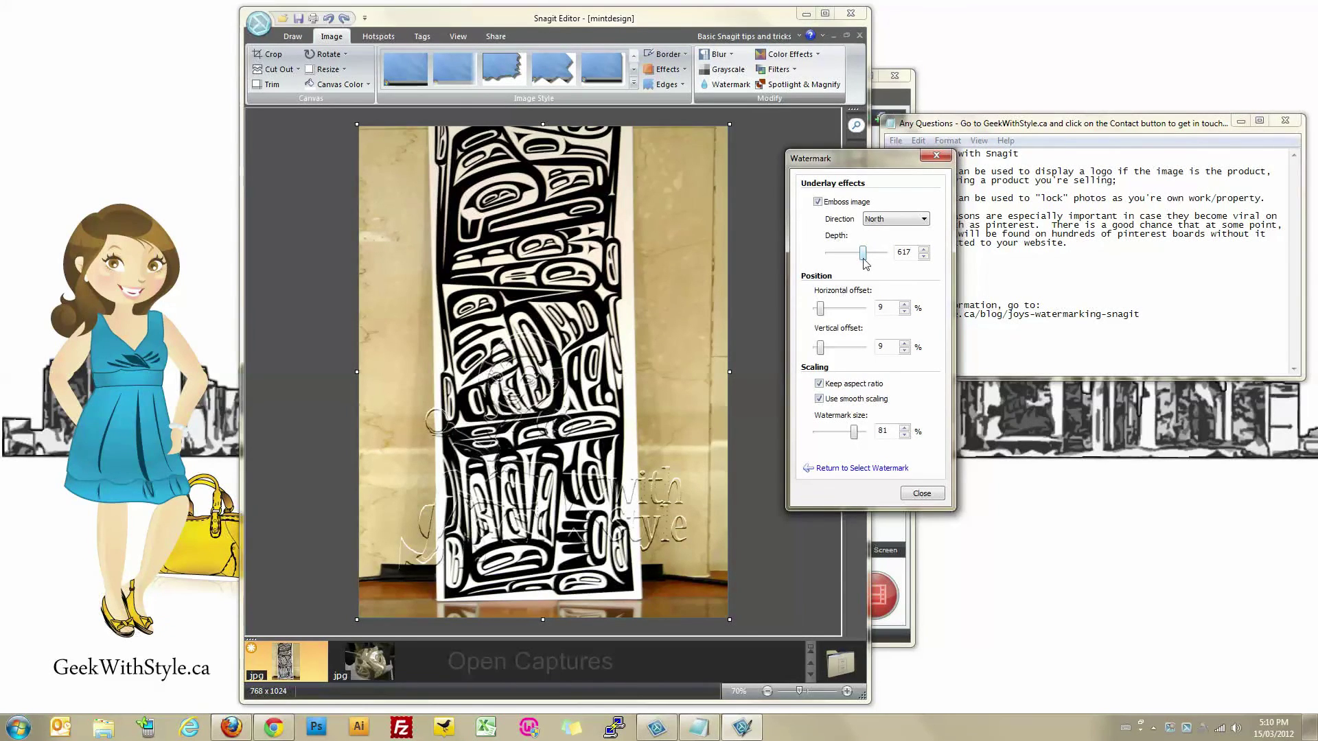
pyautogui.moveTo(864, 263); pyautogui.dragTo(842, 258)
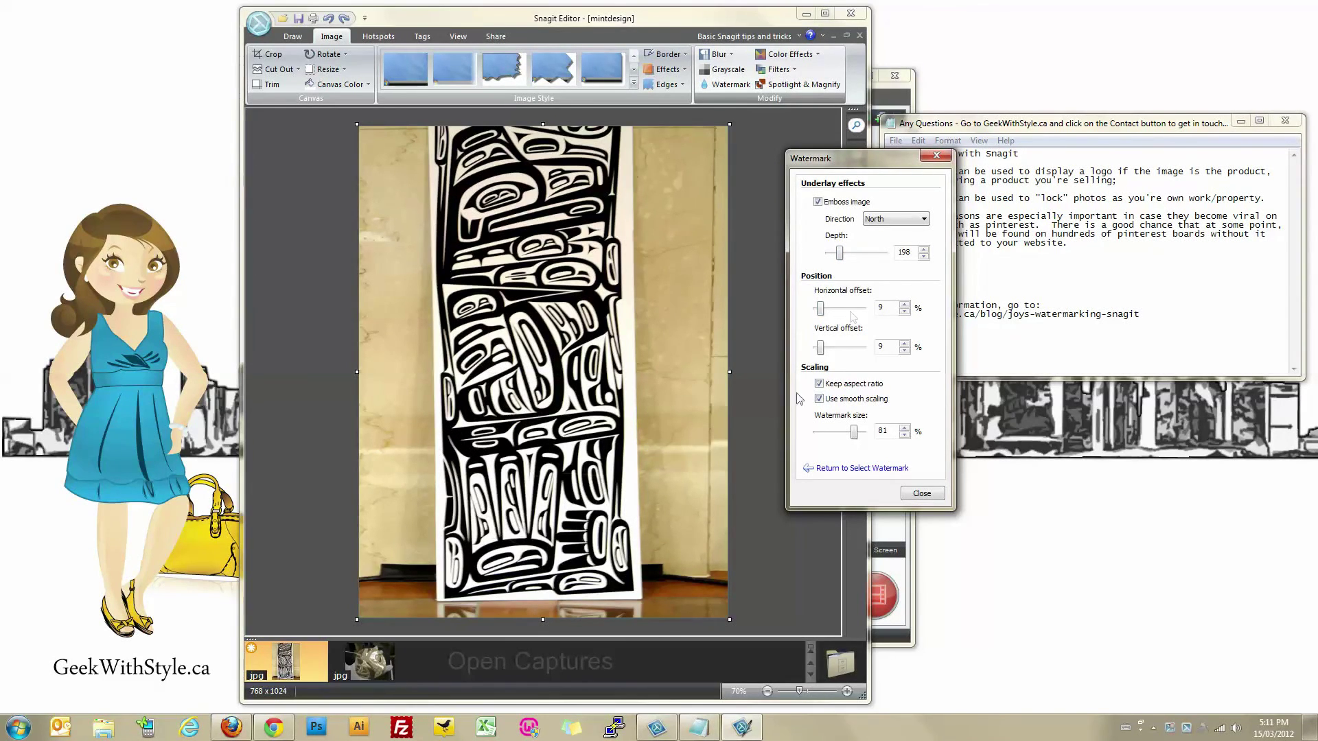
pyautogui.moveTo(840, 255); pyautogui.dragTo(849, 256)
pyautogui.write('525')
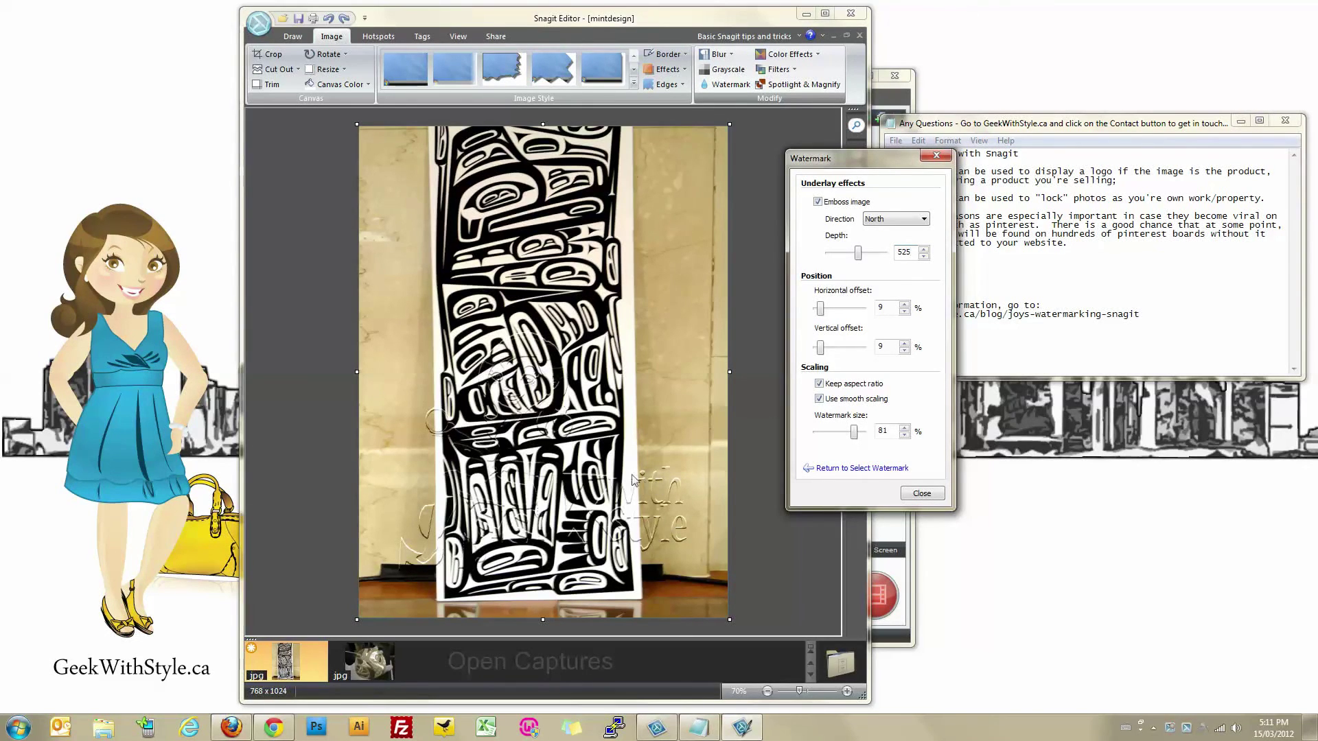
# Try the emboss directions North-East, East, South-East and South on the logo watermark.
pyautogui.click(886, 219)
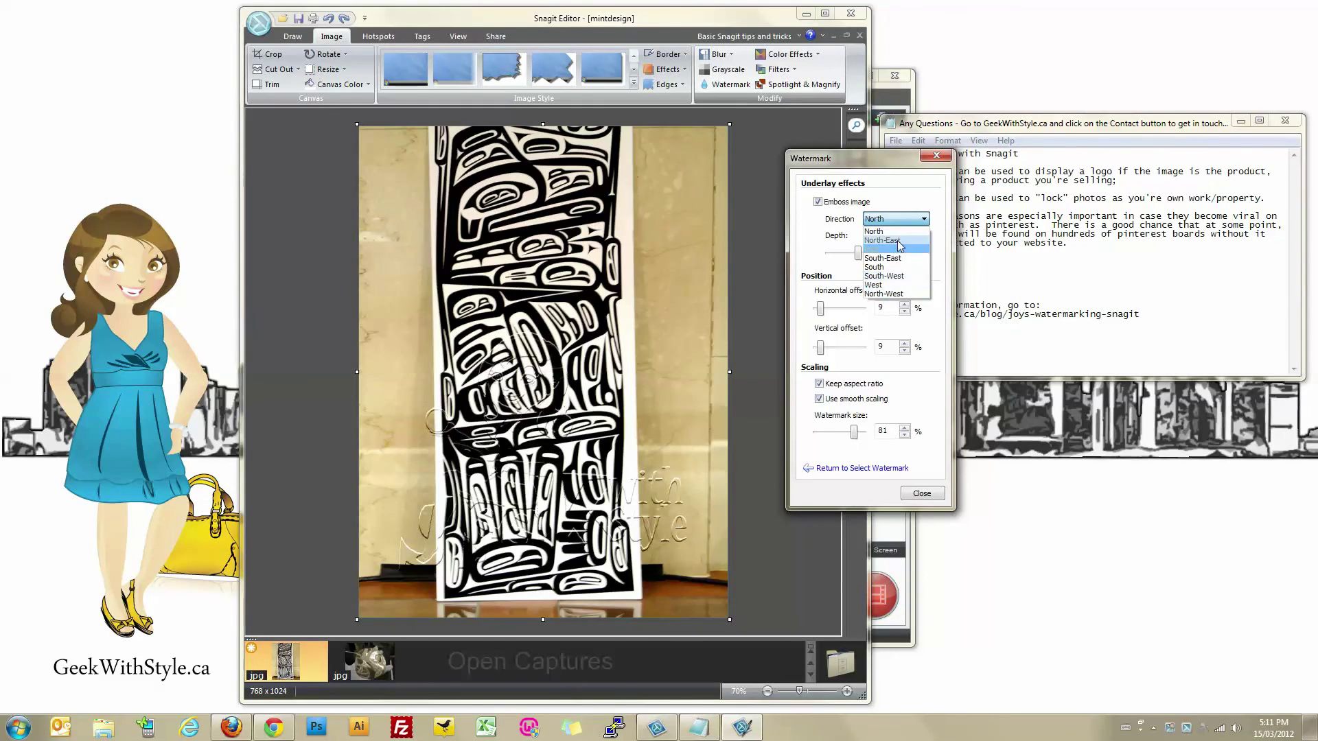
pyautogui.click(897, 241)
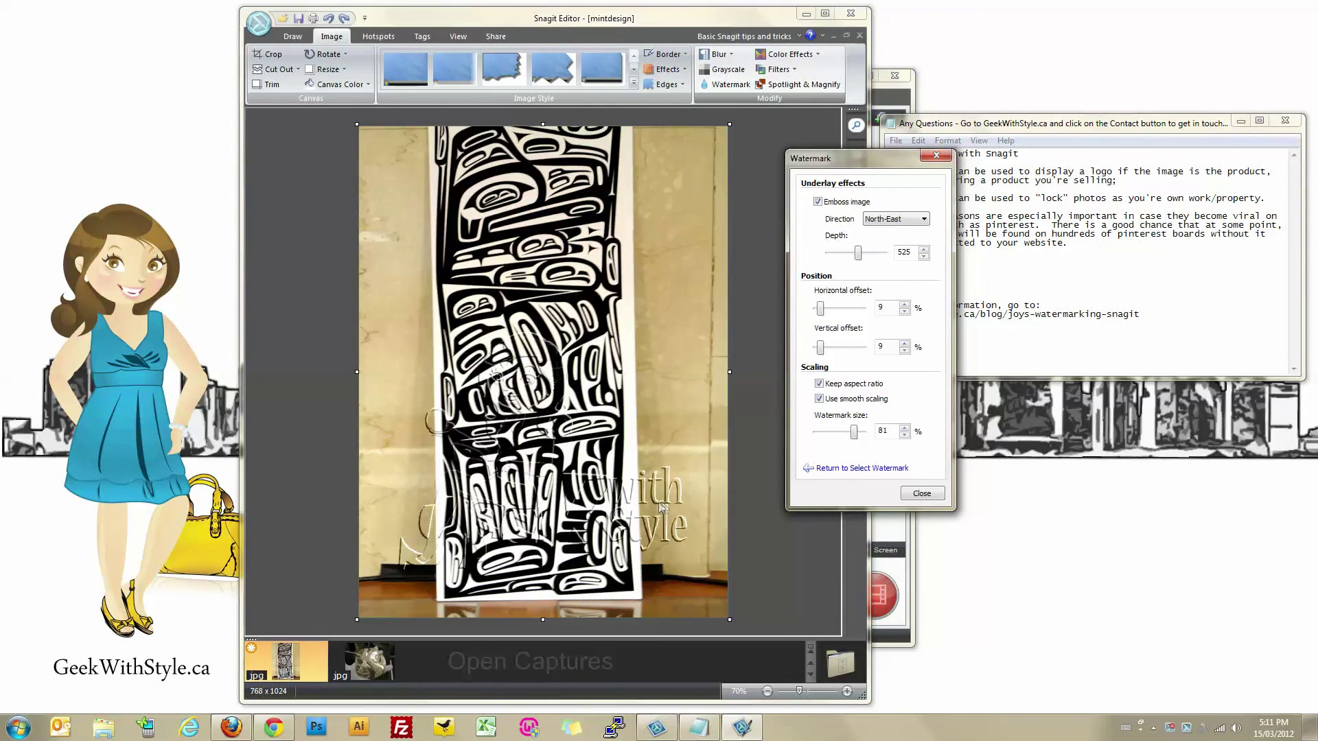
pyautogui.click(895, 220)
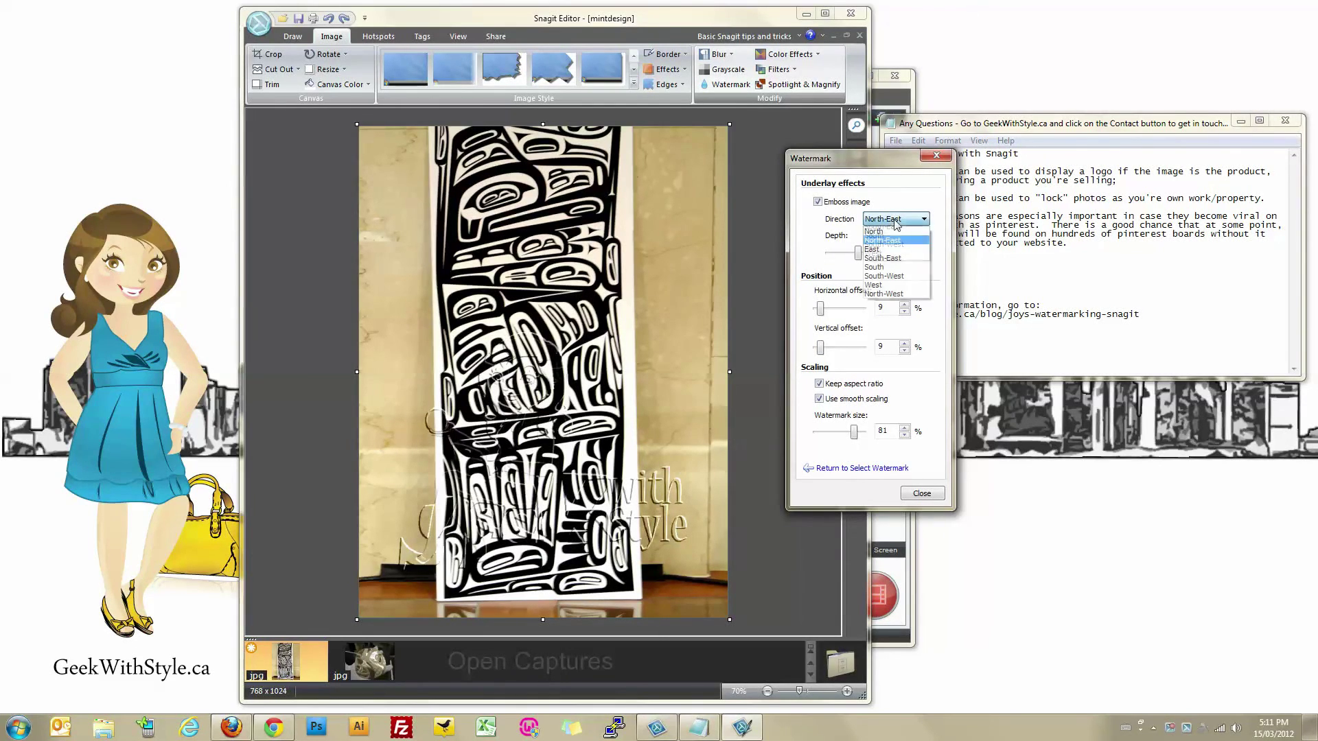
pyautogui.click(873, 249)
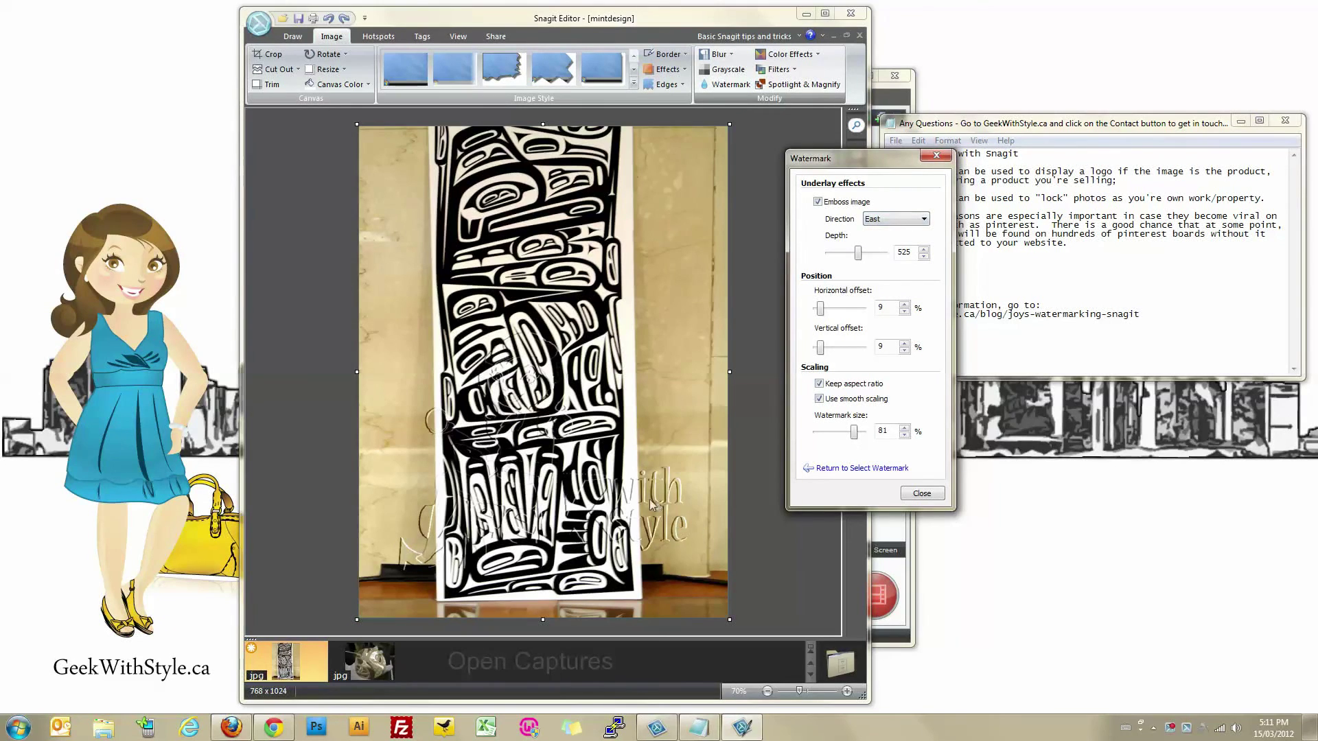
pyautogui.click(893, 223)
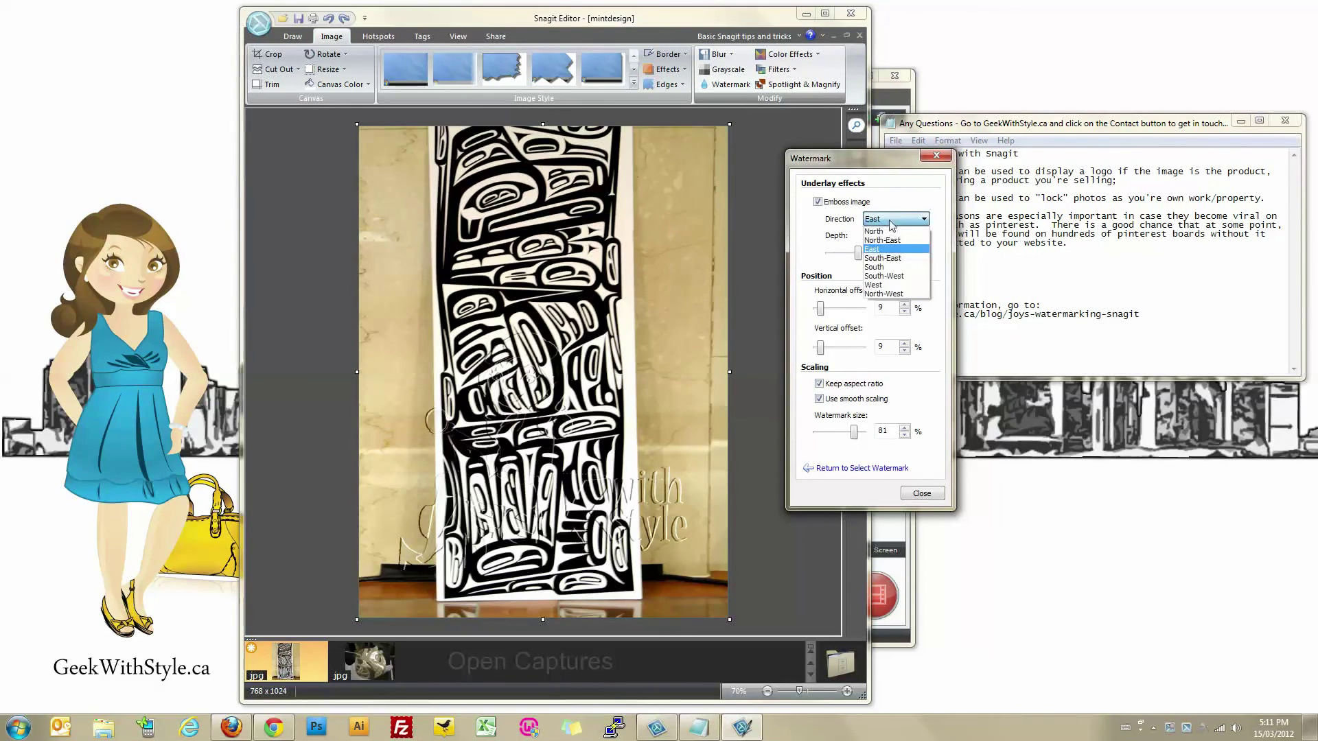
pyautogui.click(883, 258)
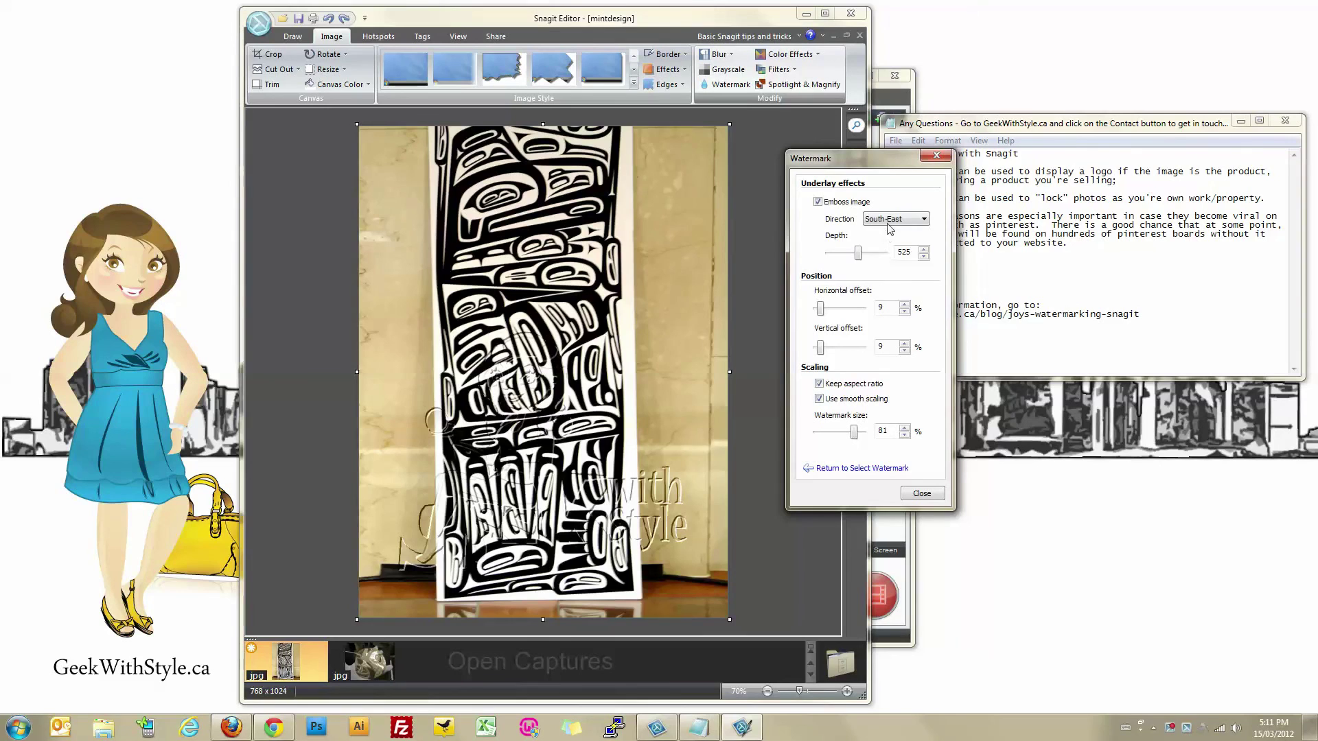
pyautogui.click(895, 219)
pyautogui.click(885, 268)
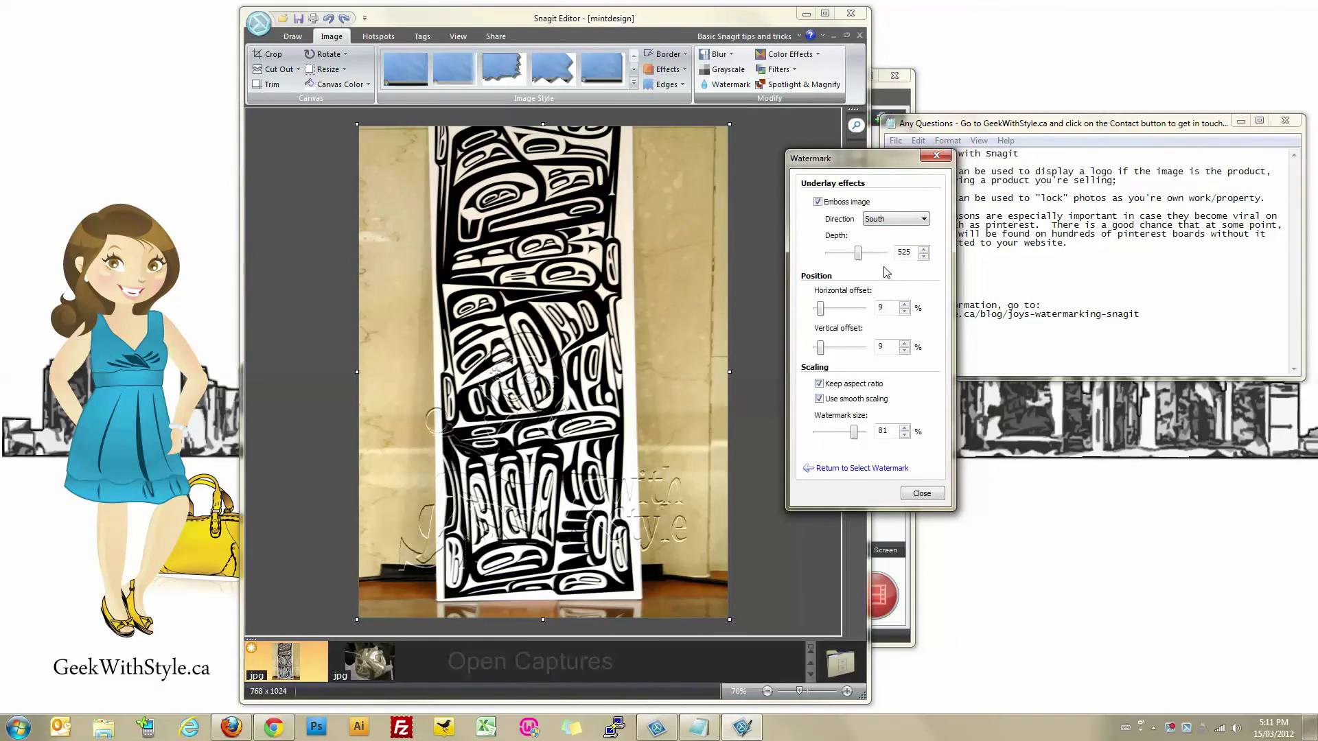
# Try South-West and West, then settle on North-West as the emboss direction.
pyautogui.click(884, 220)
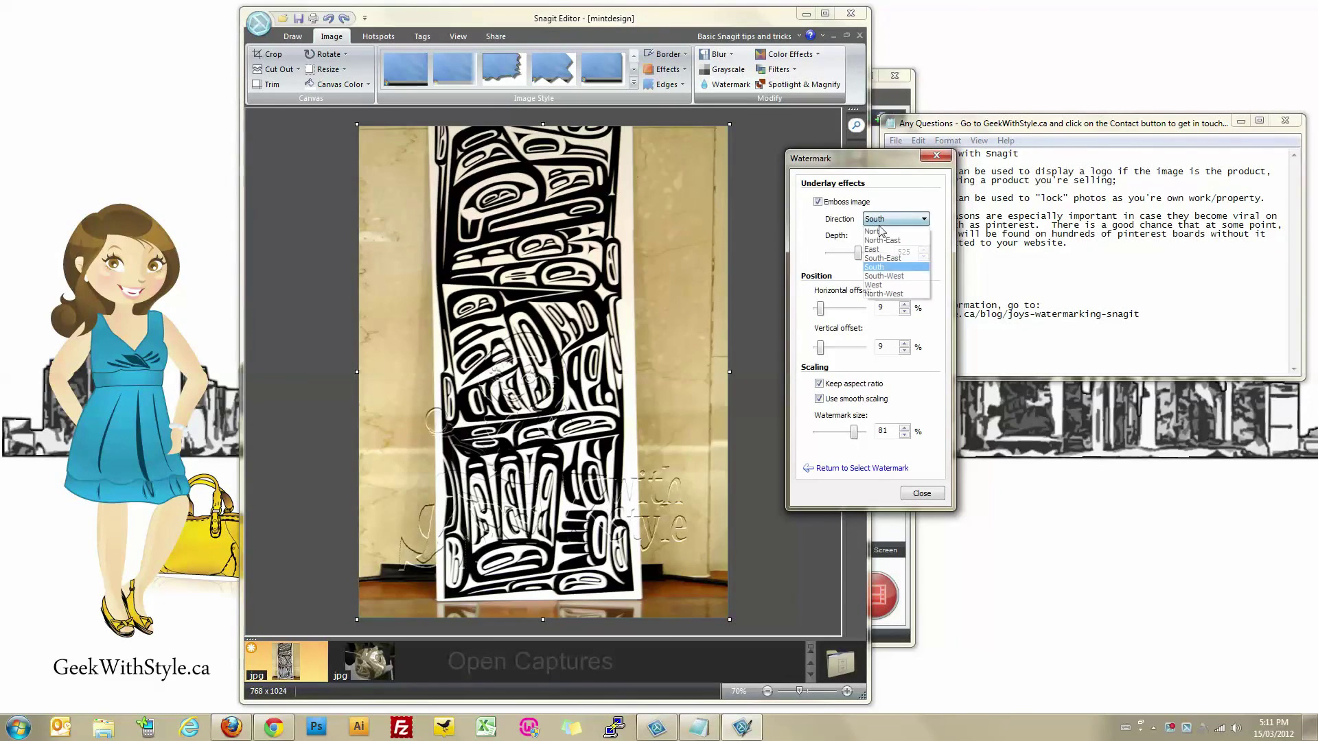
pyautogui.click(886, 277)
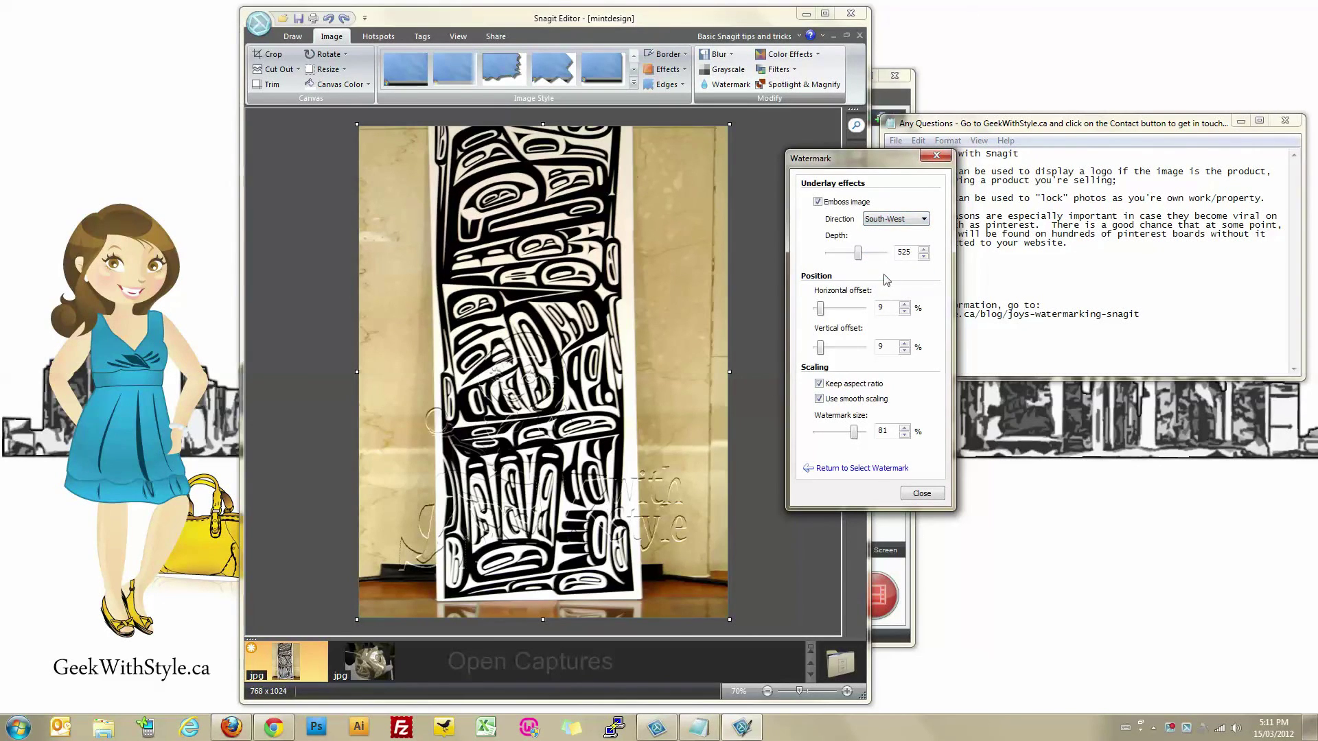
pyautogui.click(899, 220)
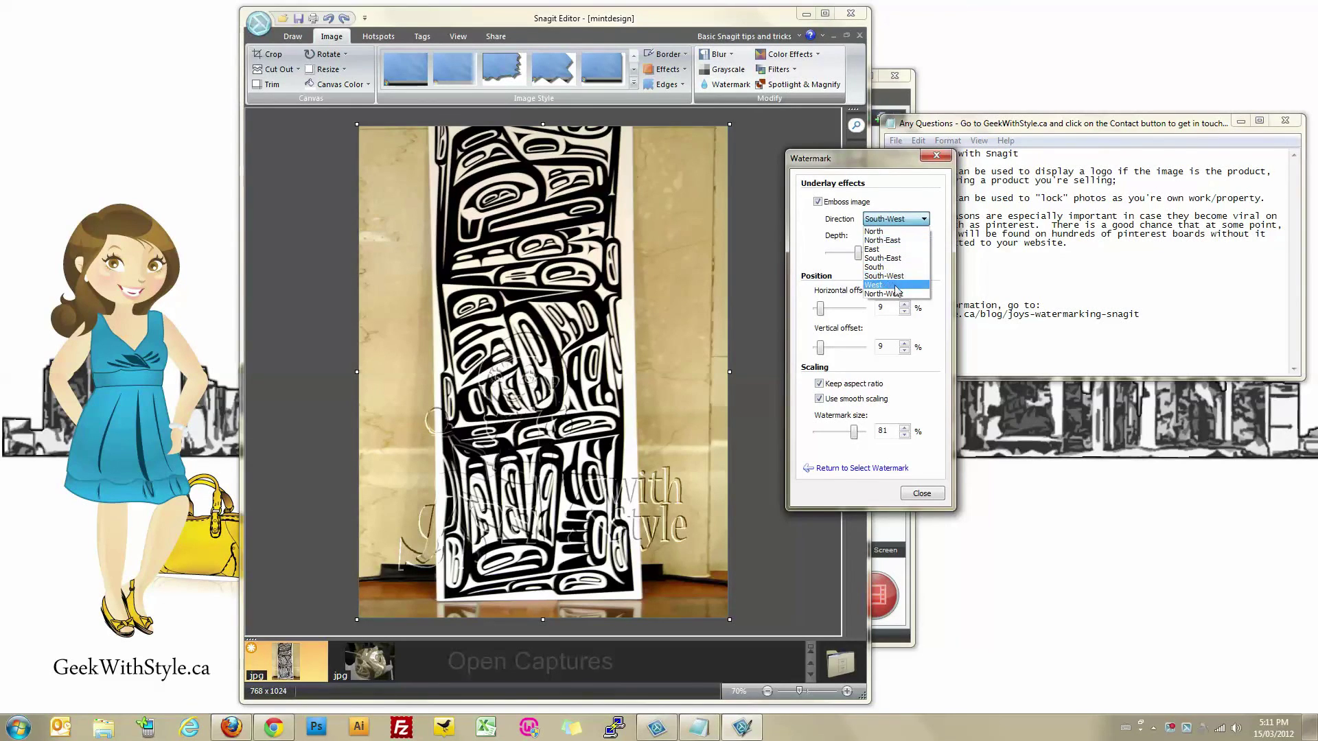
pyautogui.click(896, 285)
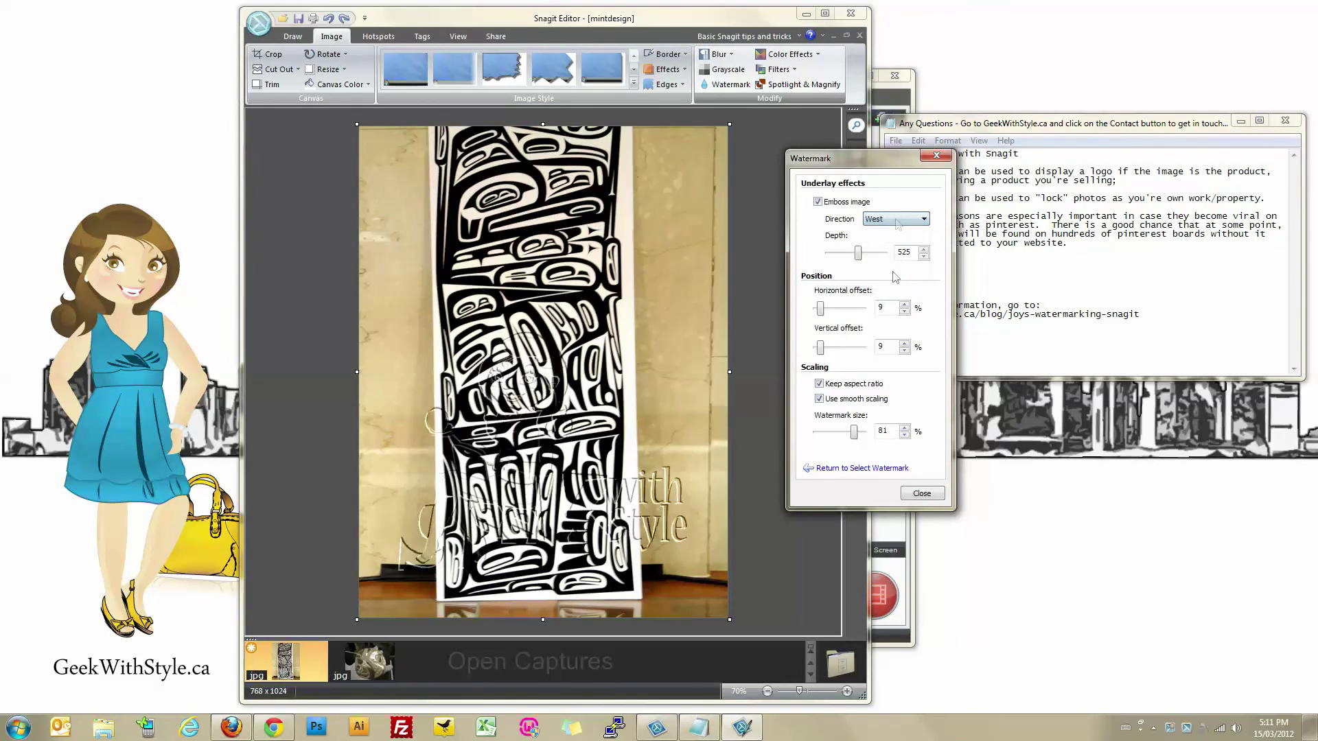
pyautogui.click(893, 223)
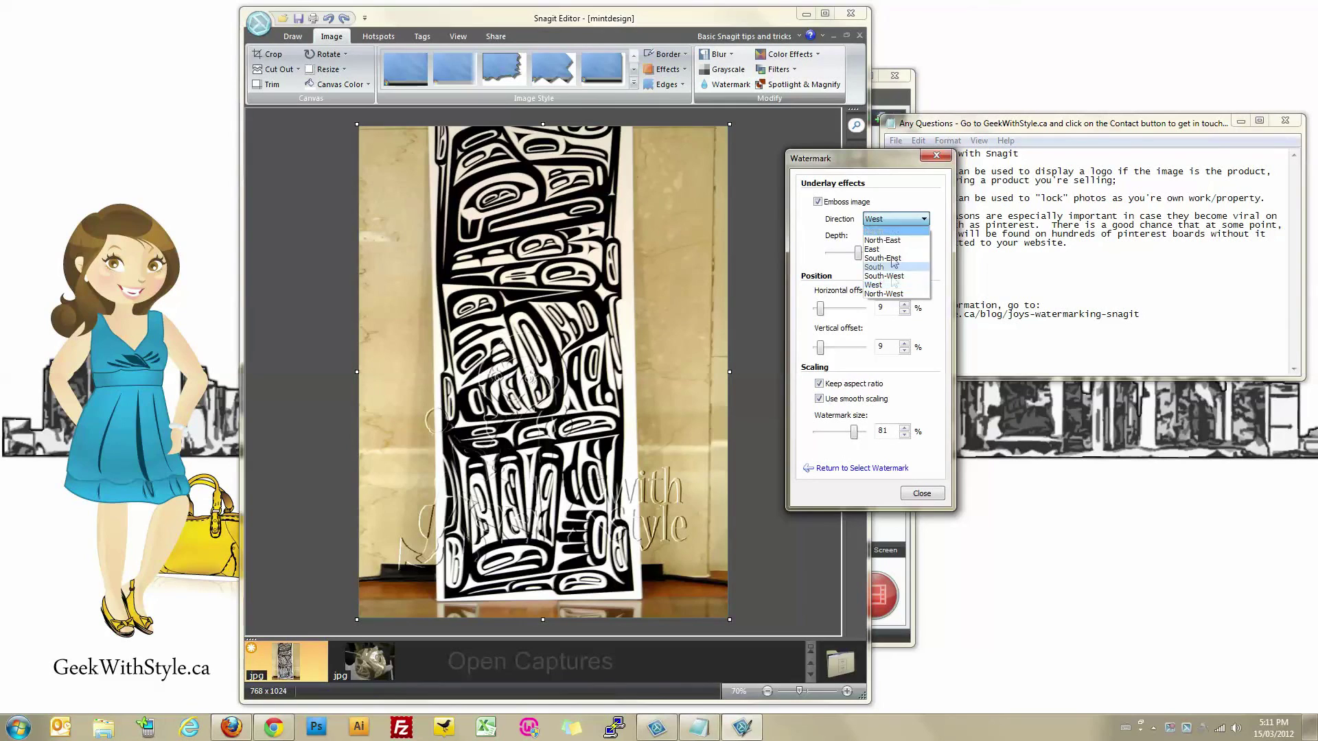
pyautogui.click(902, 230)
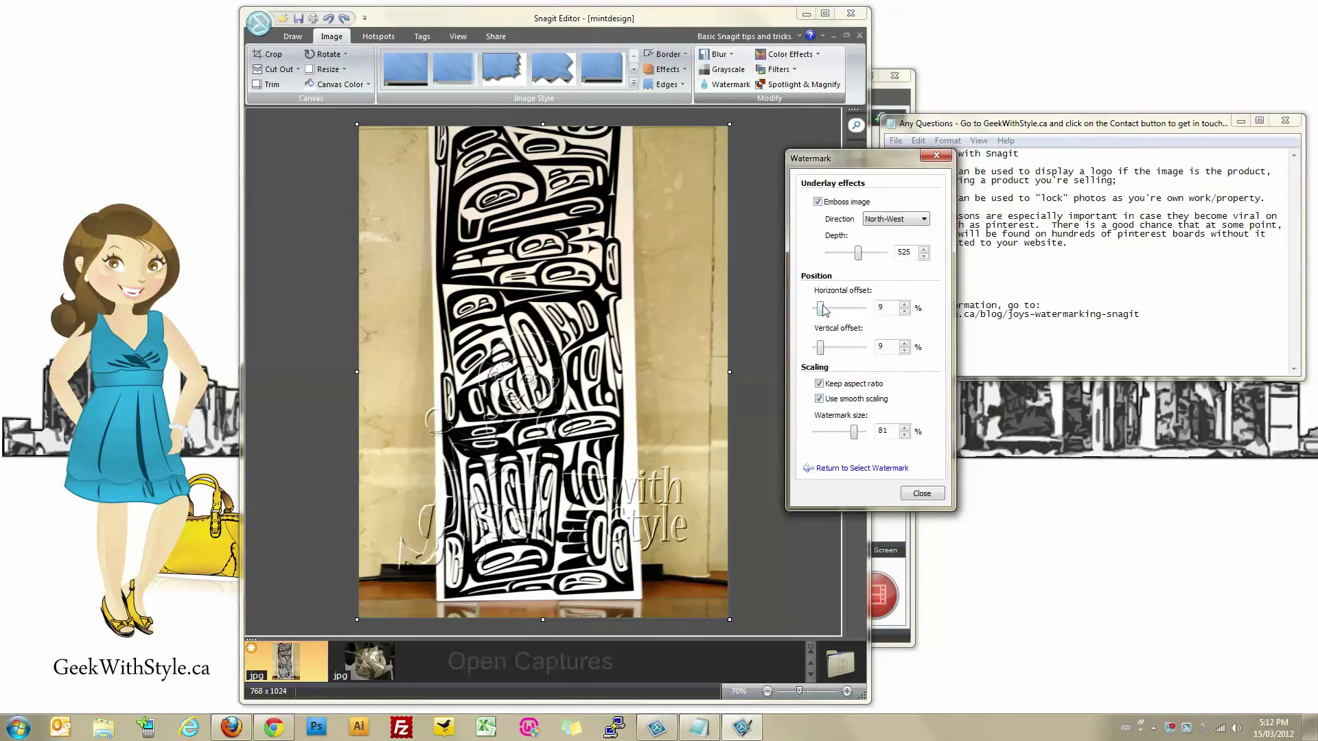
# Set the watermark offsets to 0% horizontal and 22% vertical, then close the Watermark dialog.
pyautogui.moveTo(822, 310); pyautogui.dragTo(840, 310)
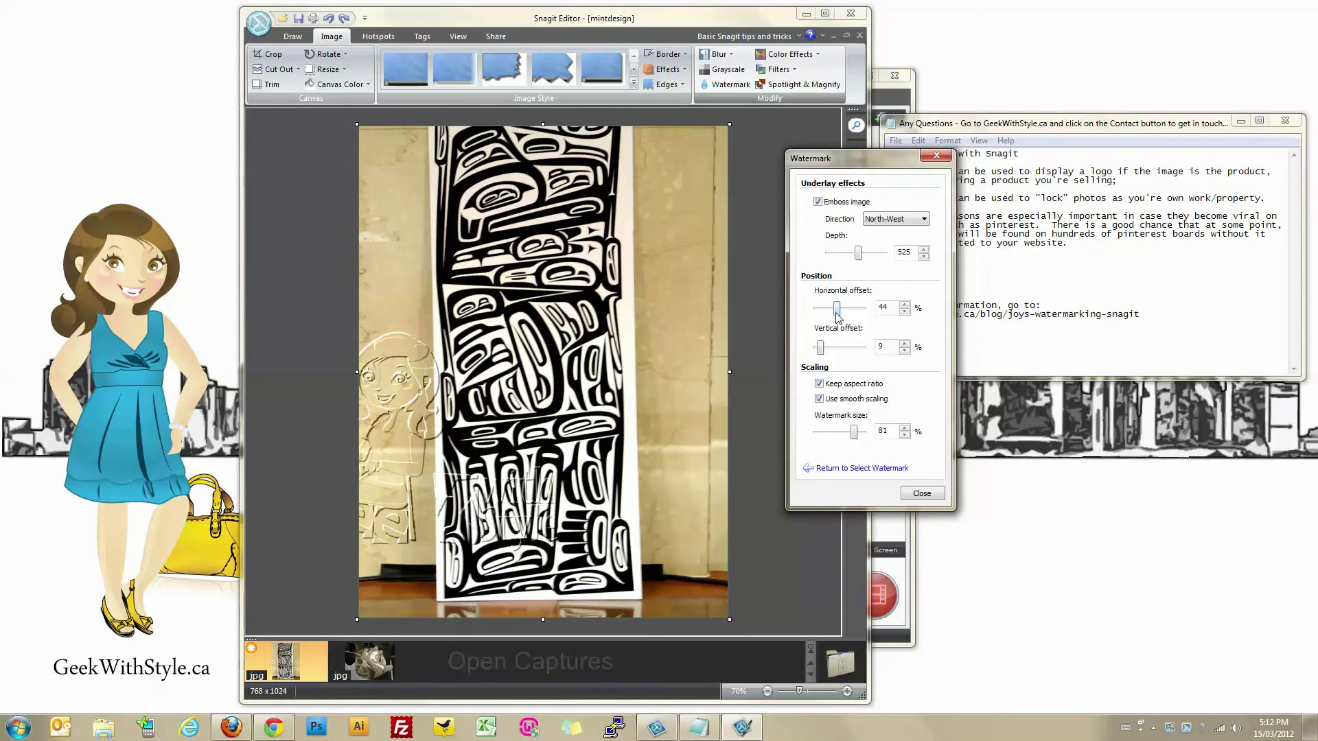
pyautogui.moveTo(837, 313); pyautogui.dragTo(815, 315)
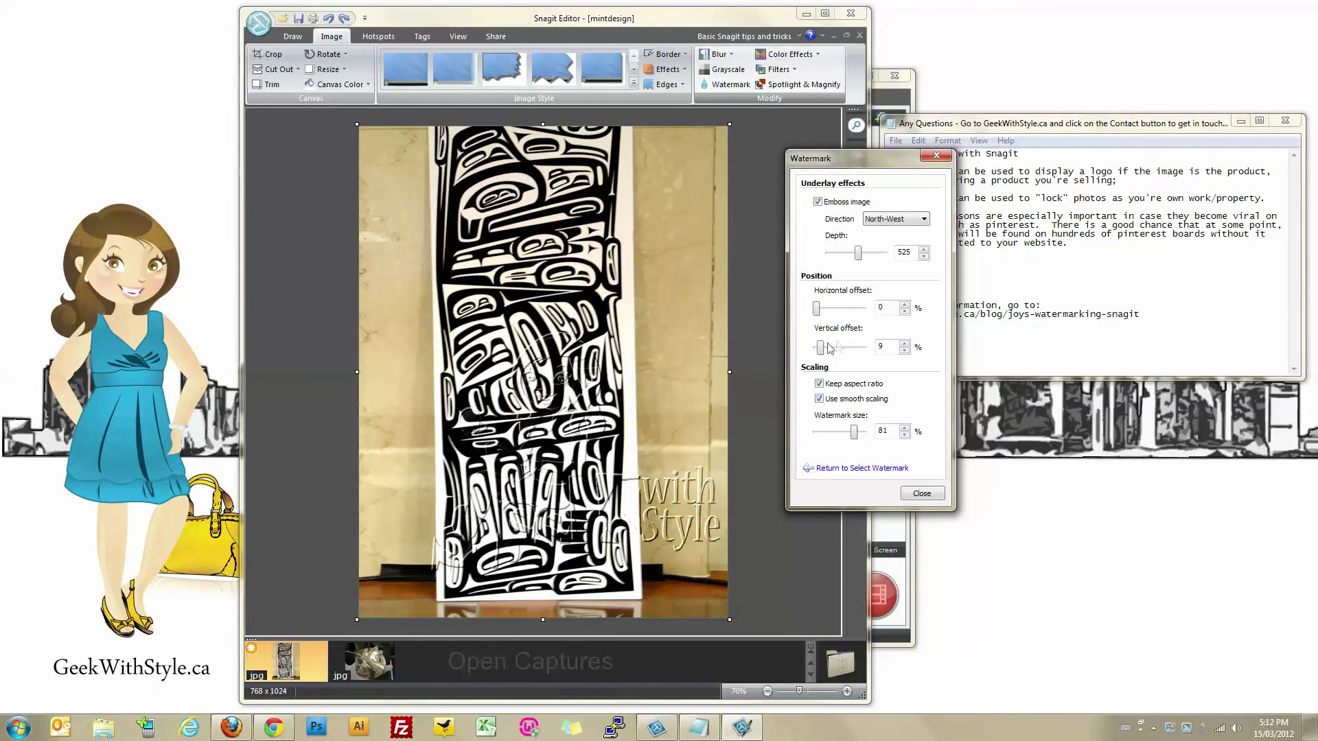
pyautogui.moveTo(820, 347); pyautogui.dragTo(830, 349)
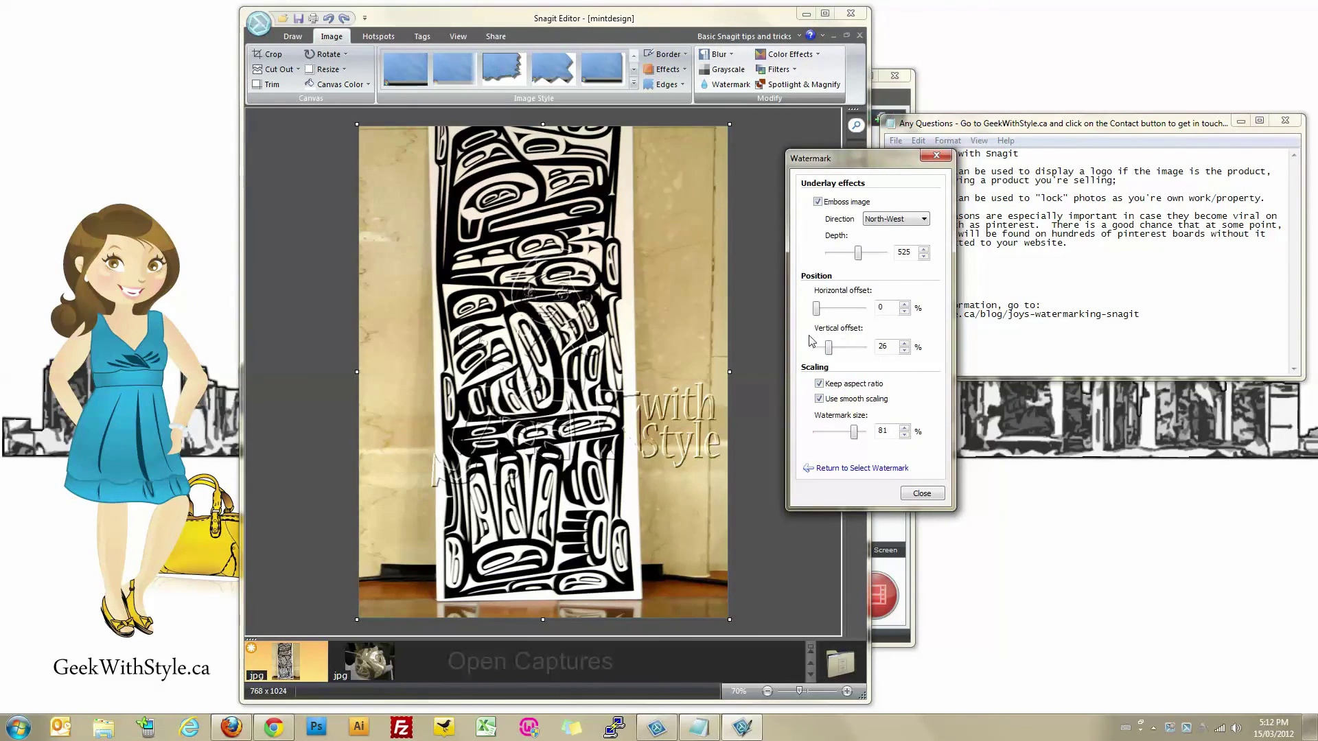
pyautogui.moveTo(828, 348); pyautogui.dragTo(836, 352)
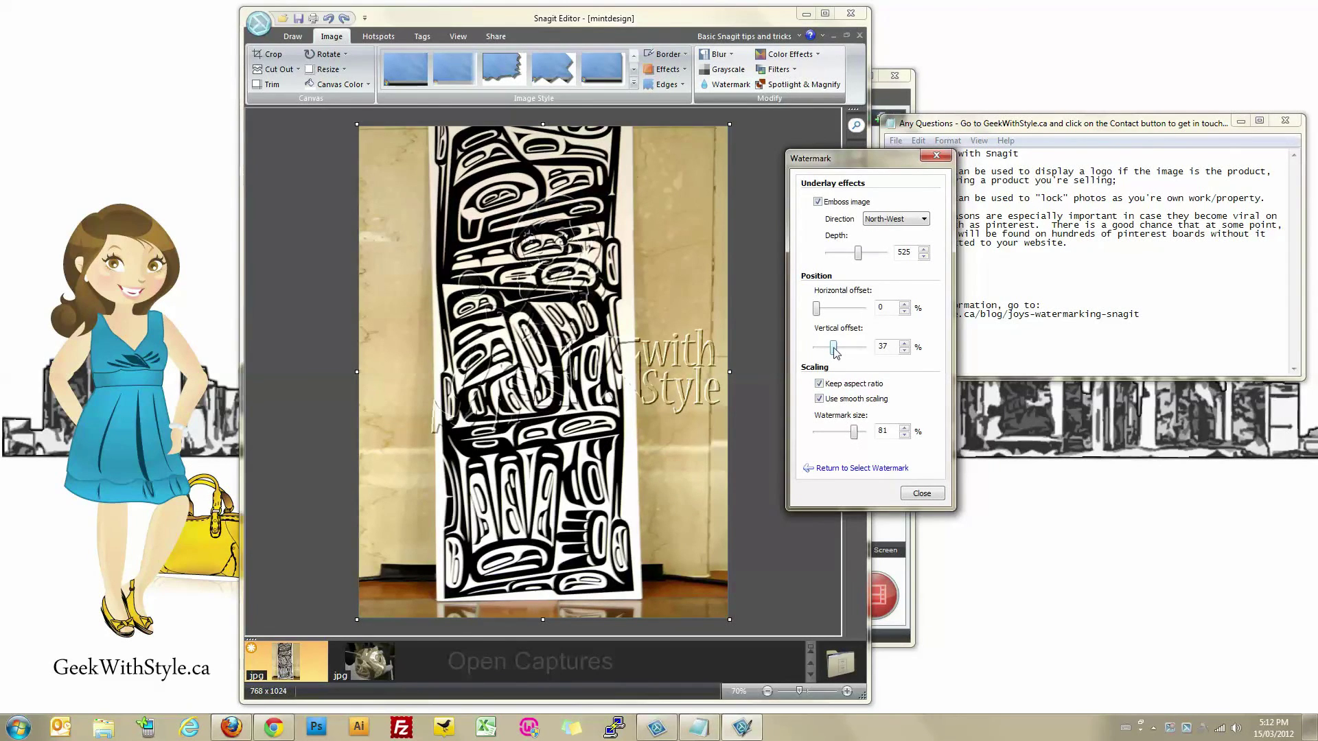
pyautogui.moveTo(835, 351); pyautogui.dragTo(829, 352)
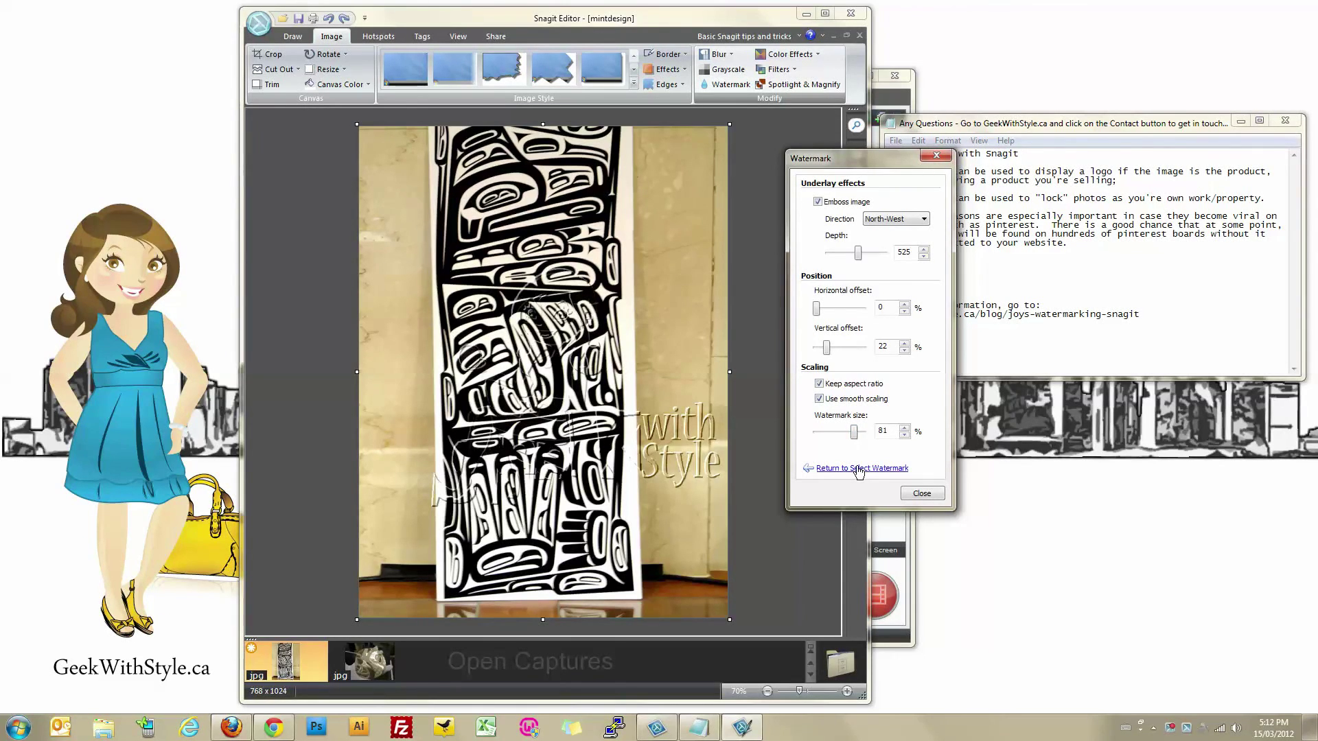
pyautogui.click(921, 494)
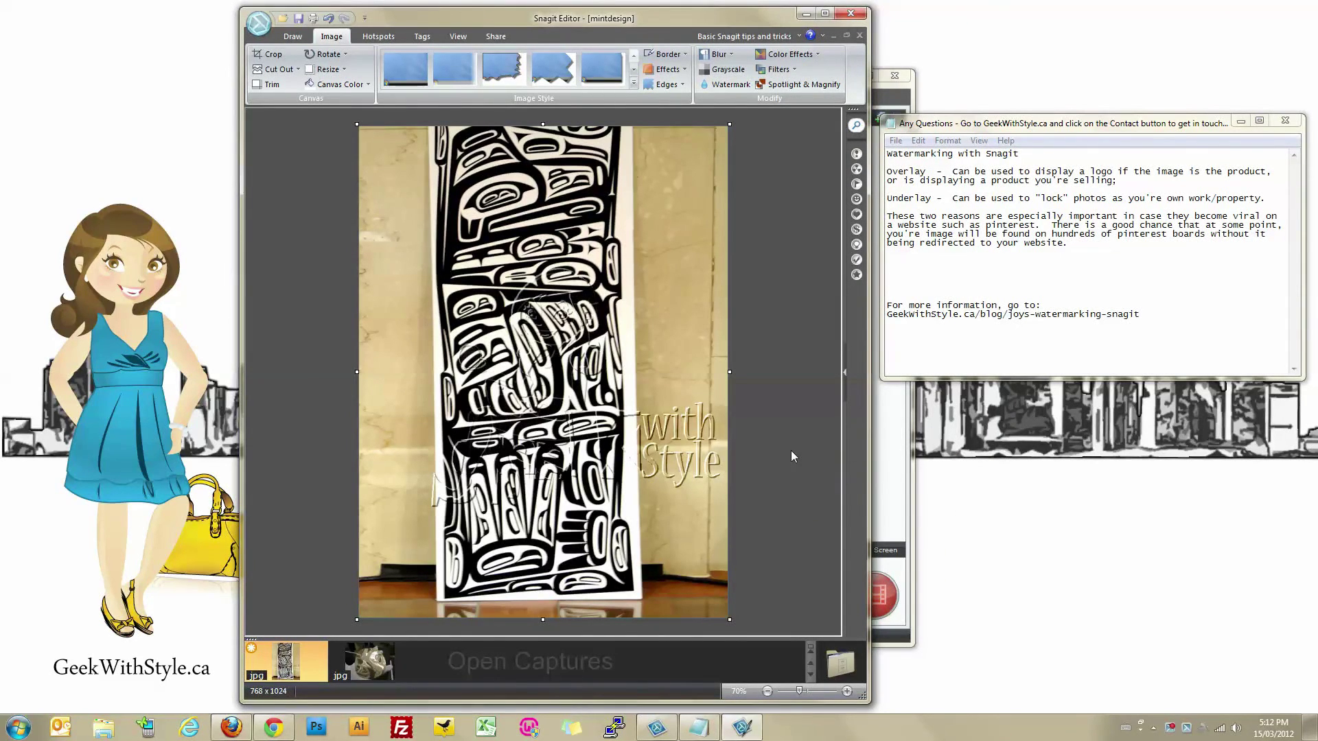
# Switch to the silvermedal2010olympics photo in the Open Captures tray.
pyautogui.click(369, 661)
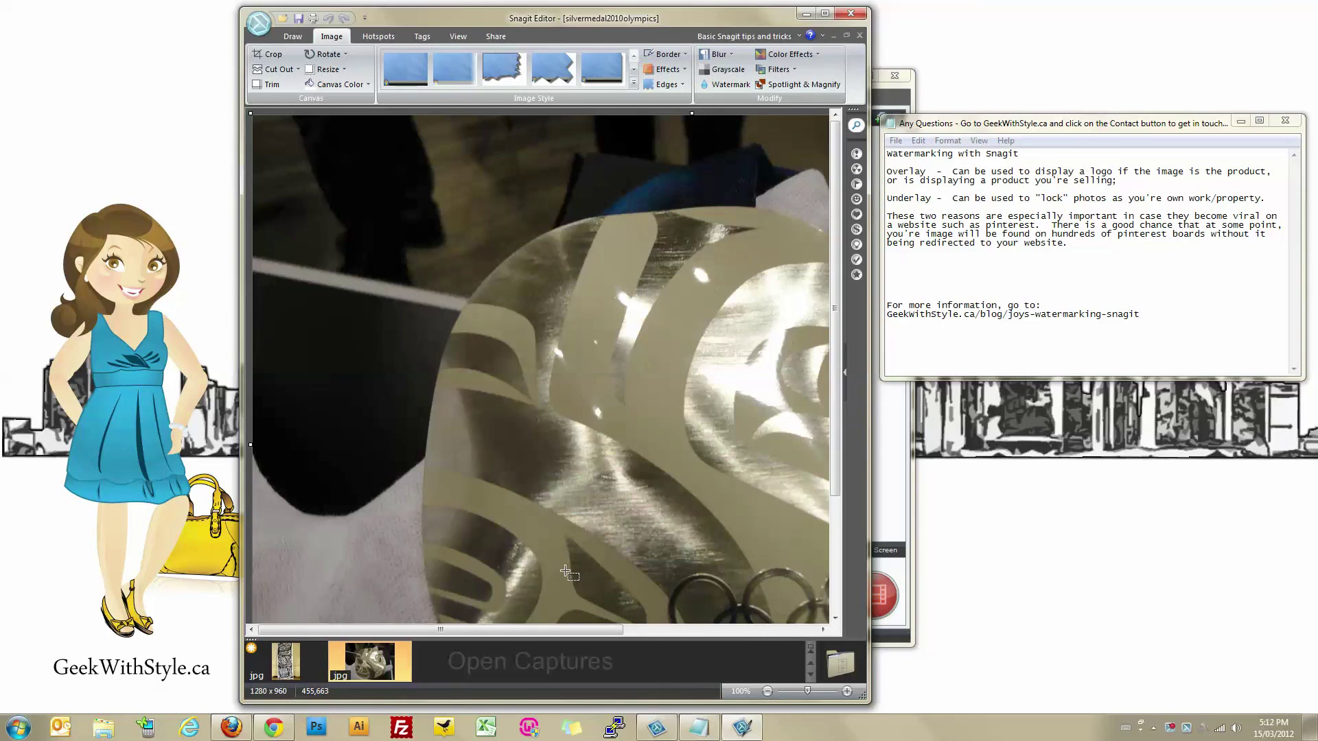
# Resize the medal photo from 1280 x 960 to 800 x 600 pixels.
pyautogui.click(330, 70)
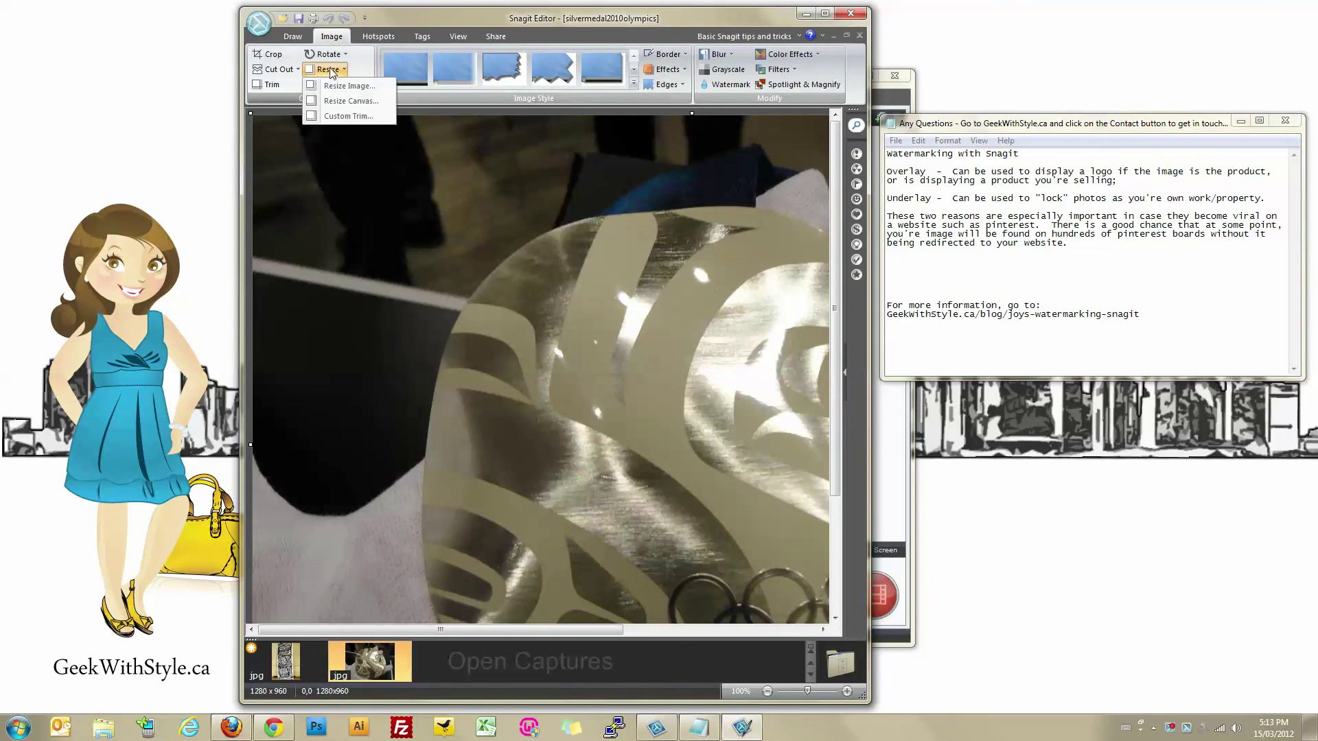
pyautogui.click(354, 87)
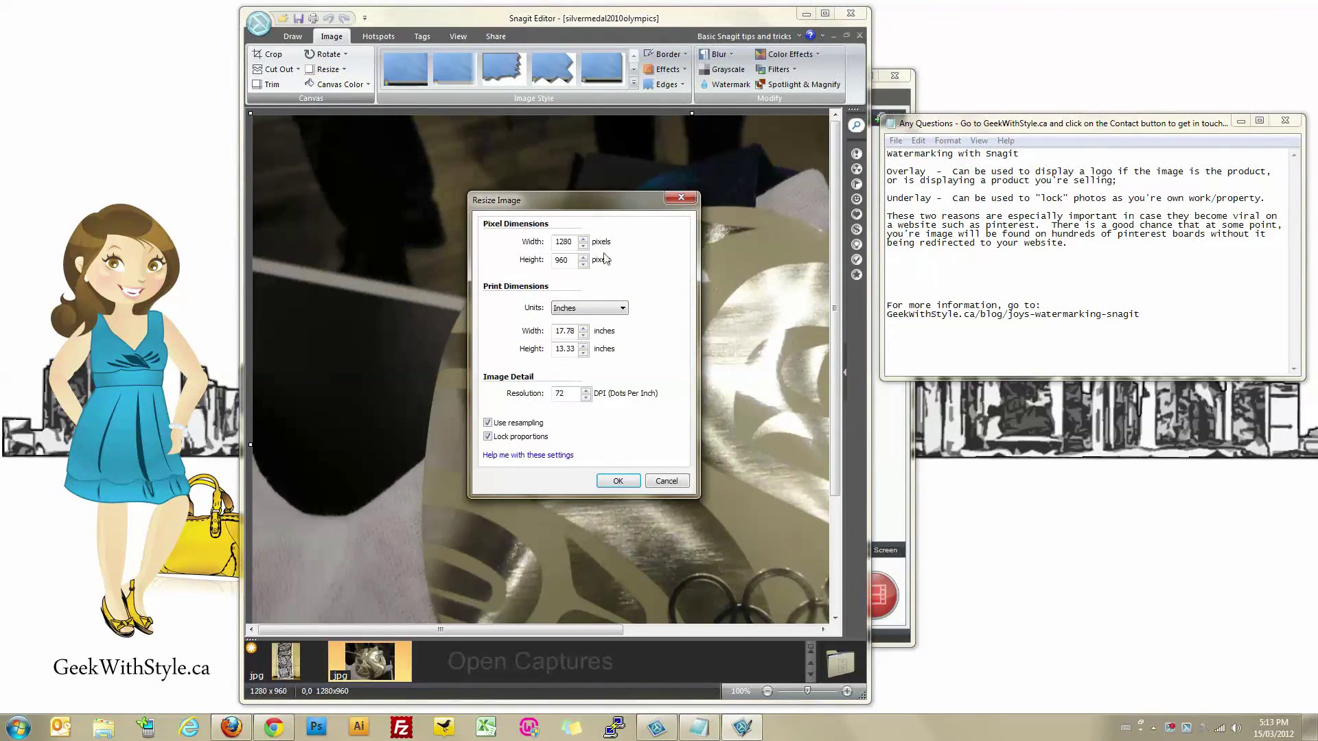
pyautogui.moveTo(556, 242); pyautogui.dragTo(574, 242)
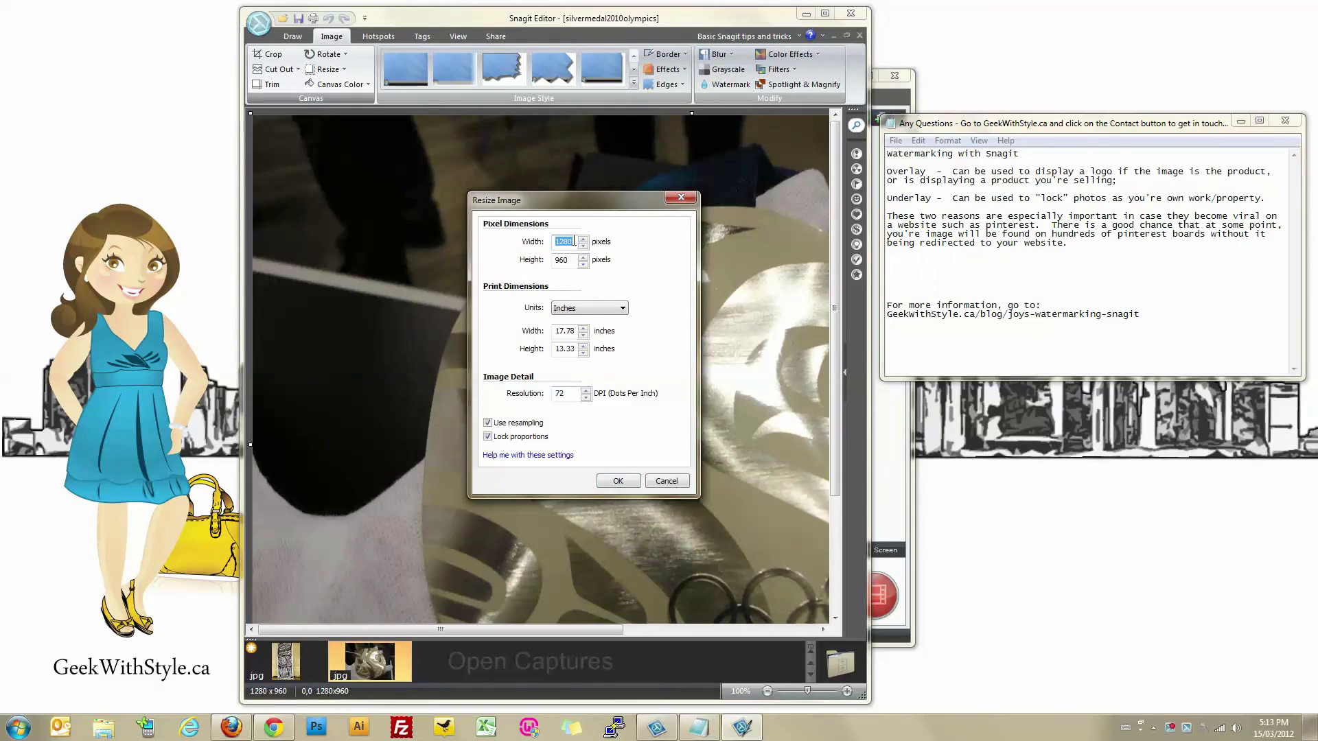
pyautogui.write('8')
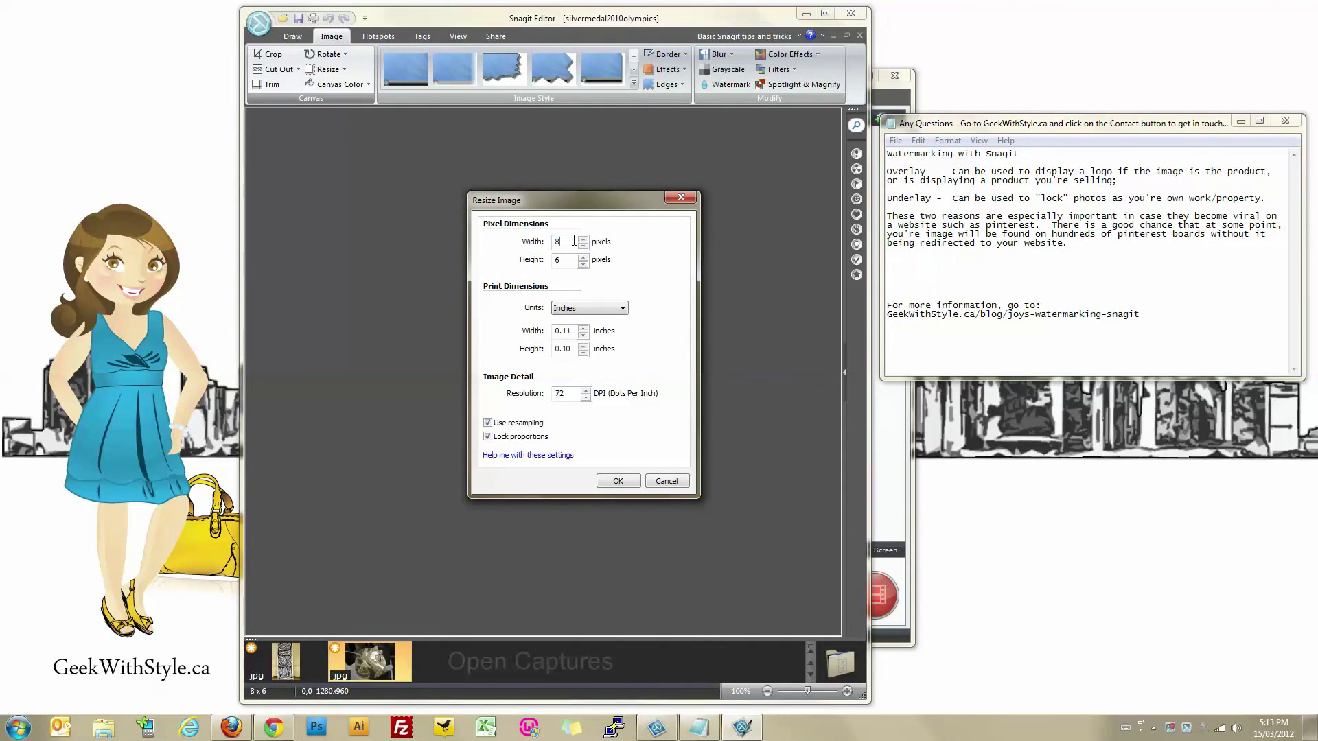
pyautogui.write('00')
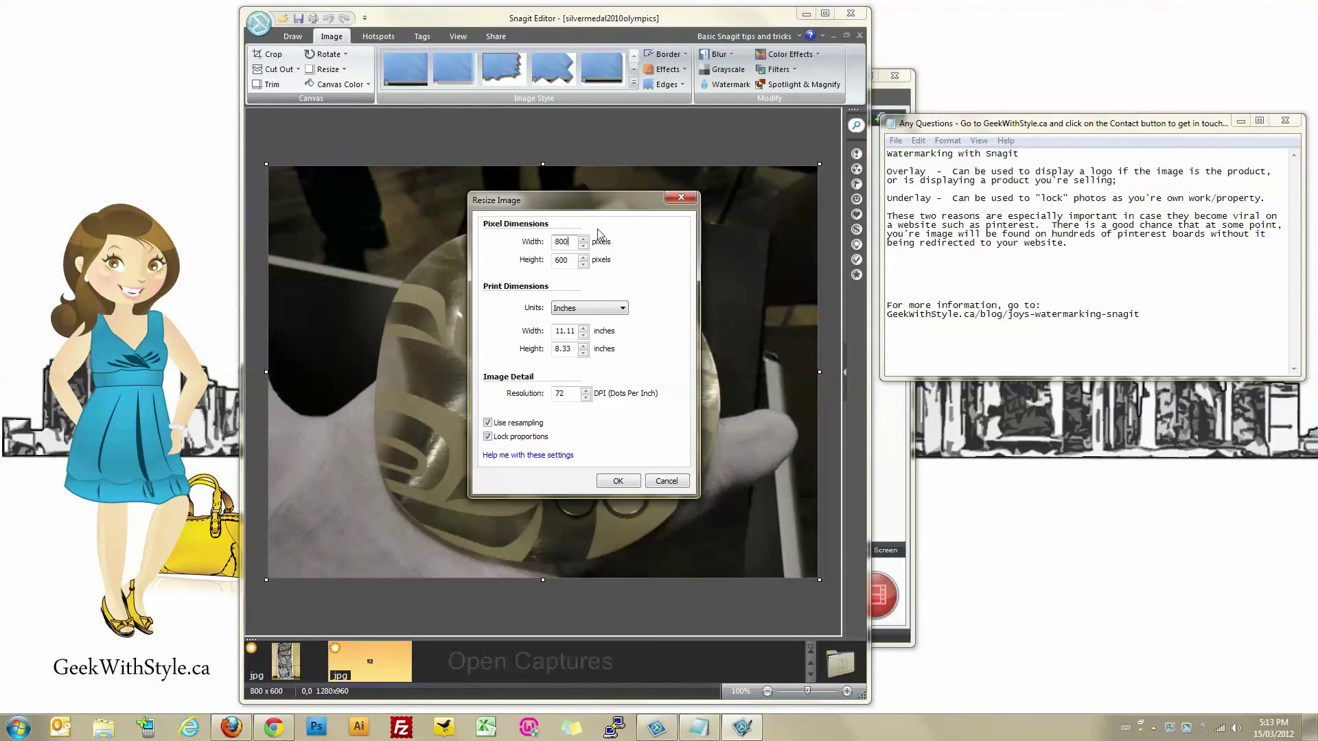
pyautogui.click(618, 482)
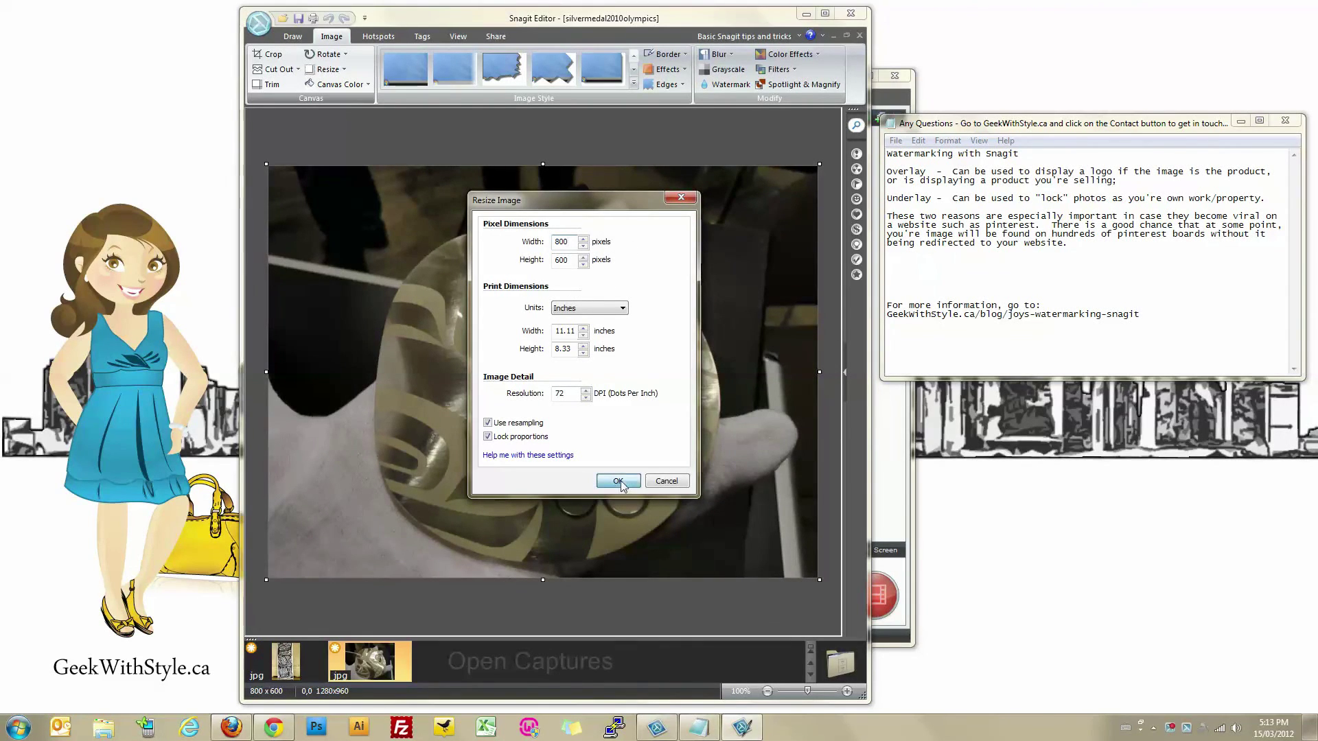
# Apply the 25% Histo-contrast color effect to the medal photo.
pyautogui.click(809, 59)
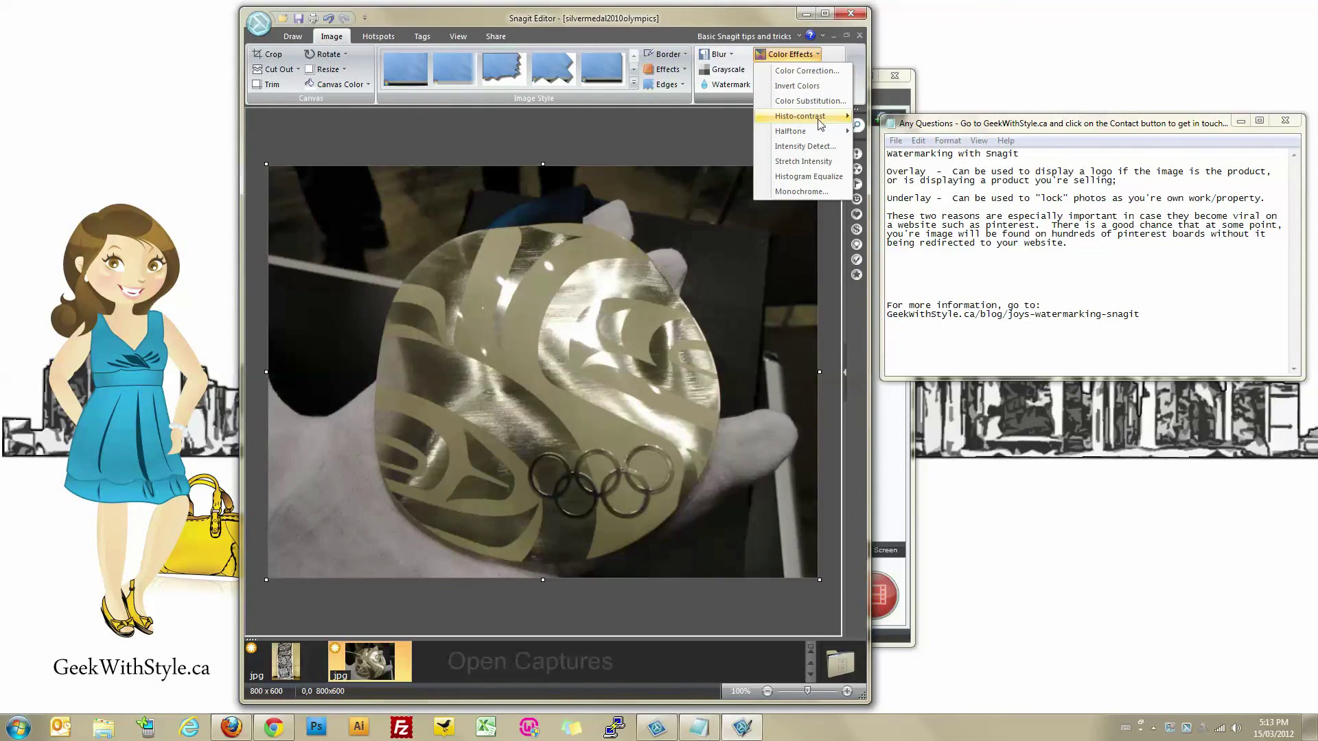
pyautogui.moveTo(822, 118)
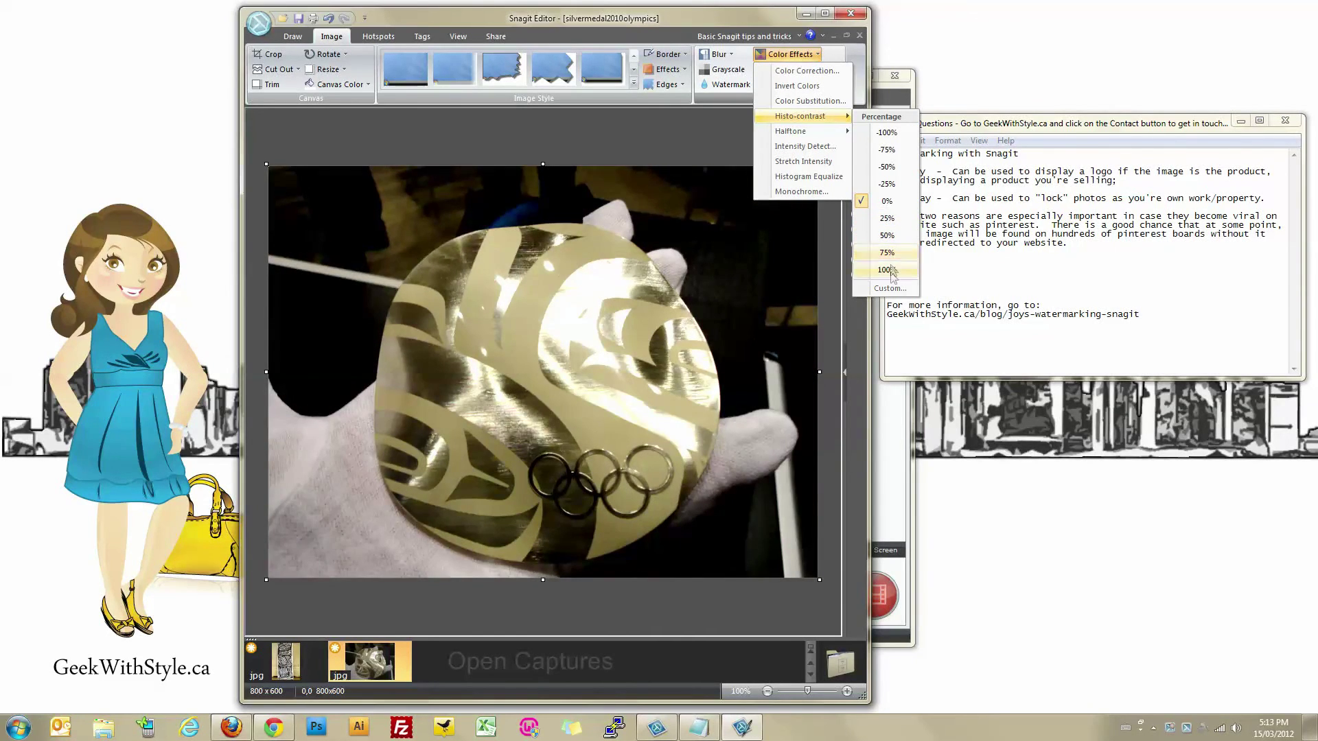
pyautogui.click(901, 227)
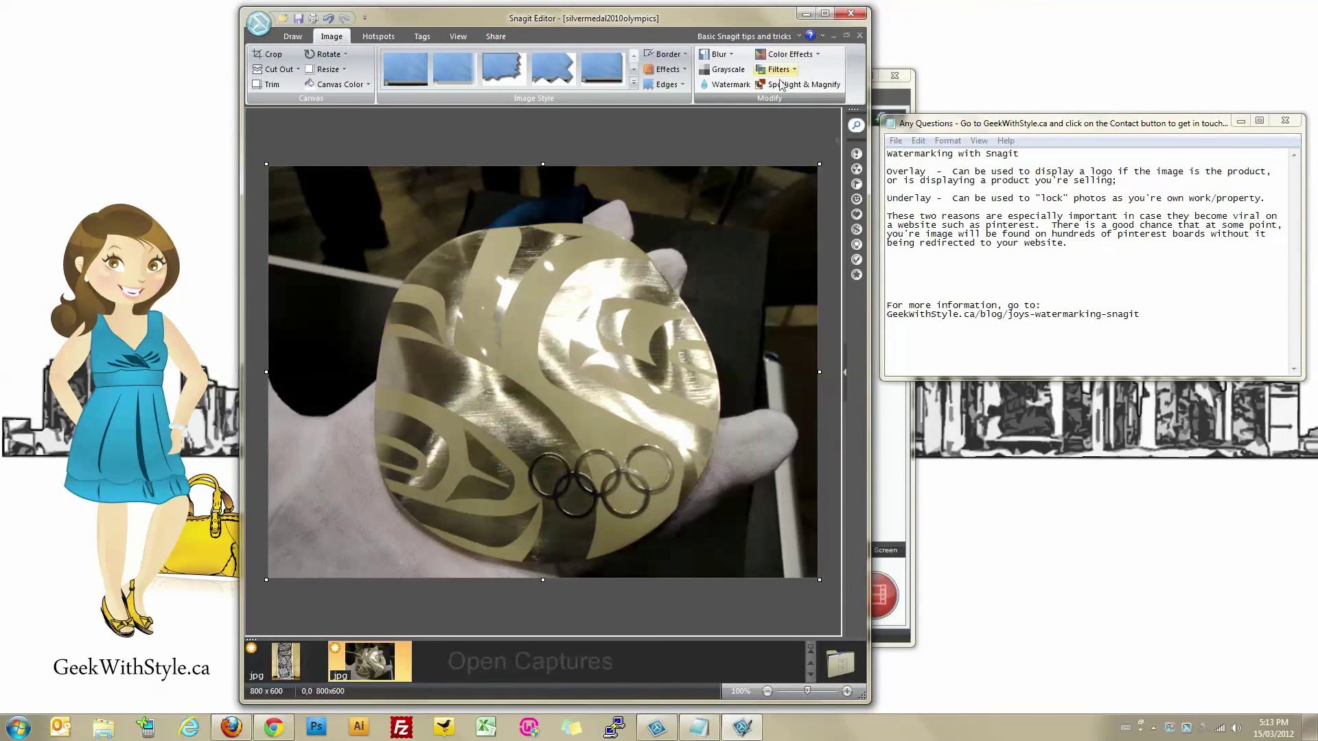
# Load pinterestlogoex as a watermark, then undo the stray stacked watermarks.
pyautogui.click(733, 86)
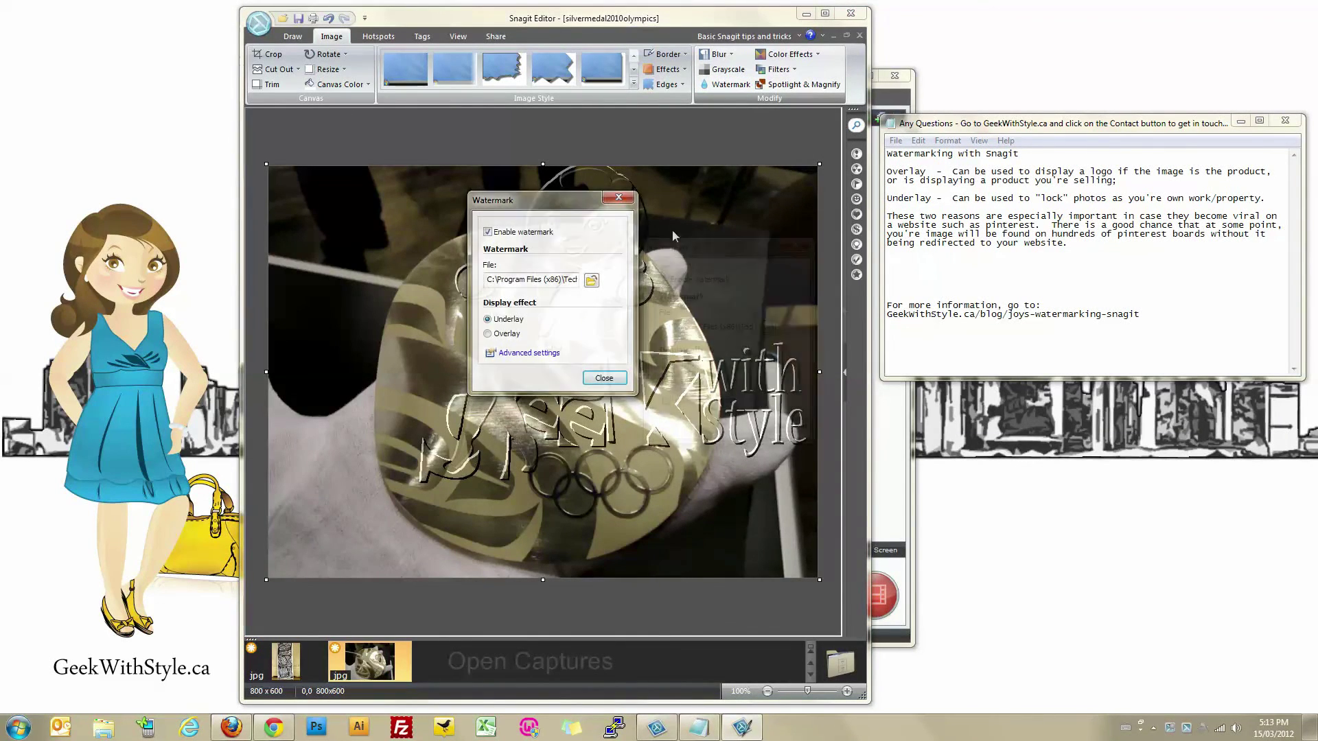
pyautogui.moveTo(547, 195); pyautogui.dragTo(916, 395)
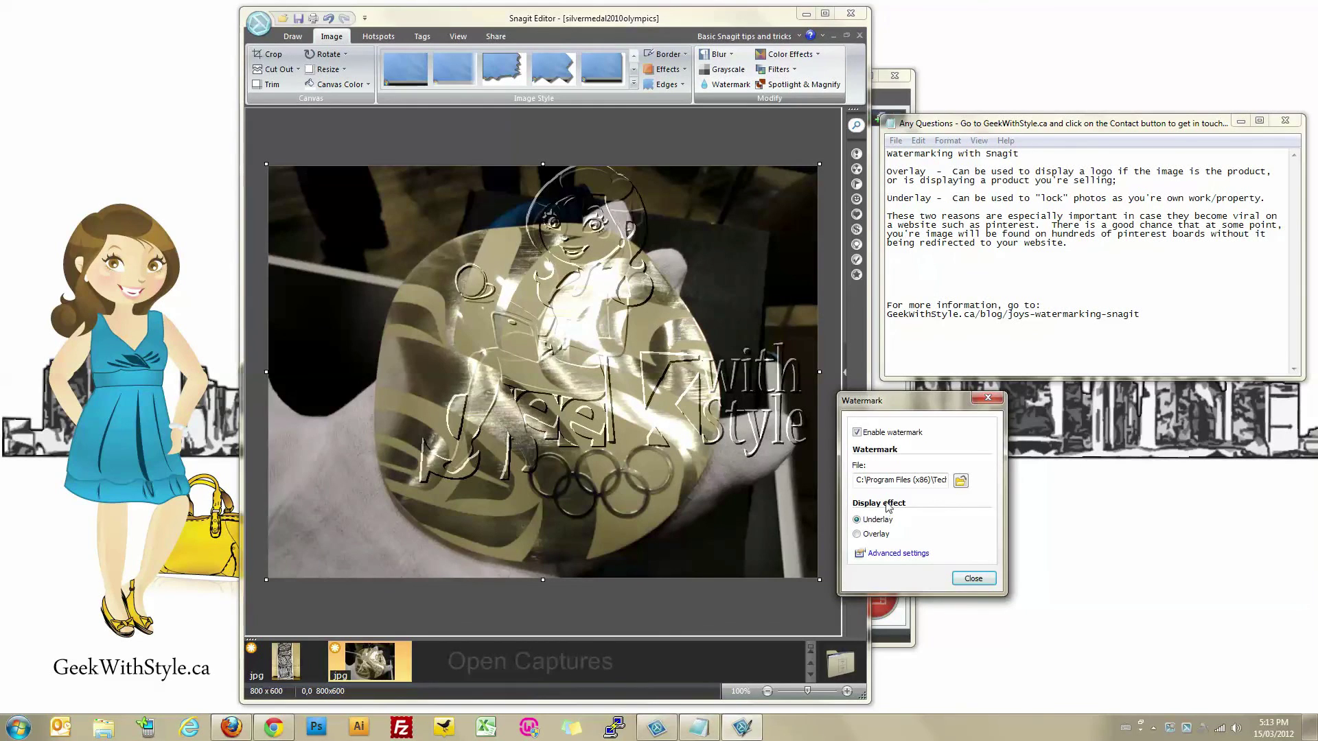
pyautogui.click(961, 482)
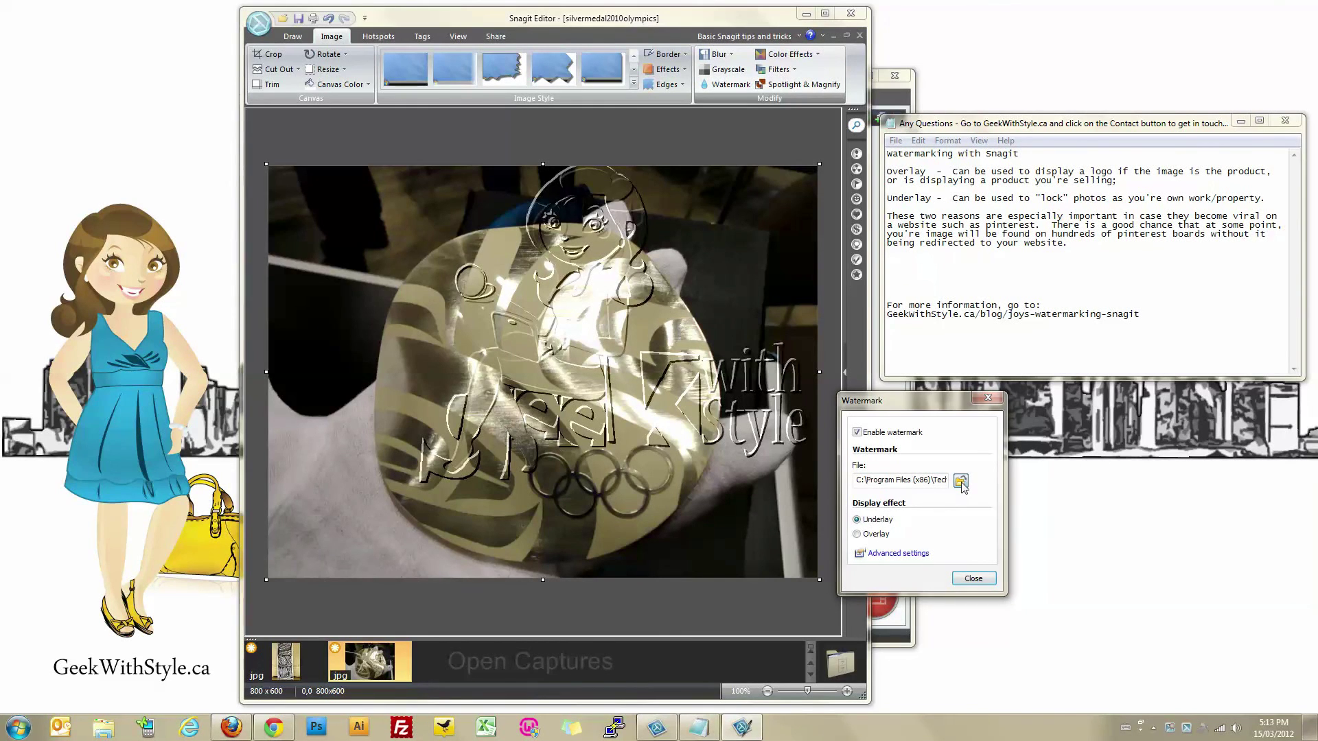
pyautogui.click(963, 487)
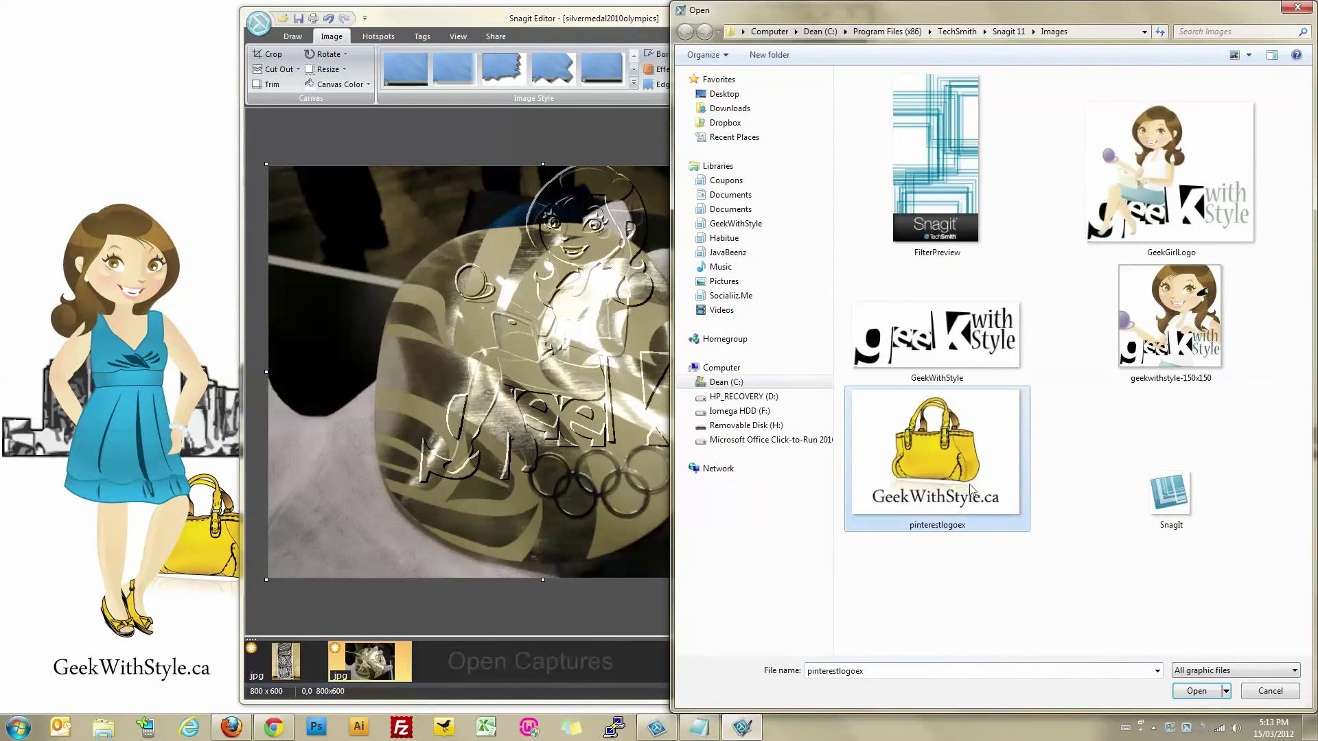
pyautogui.click(1198, 693)
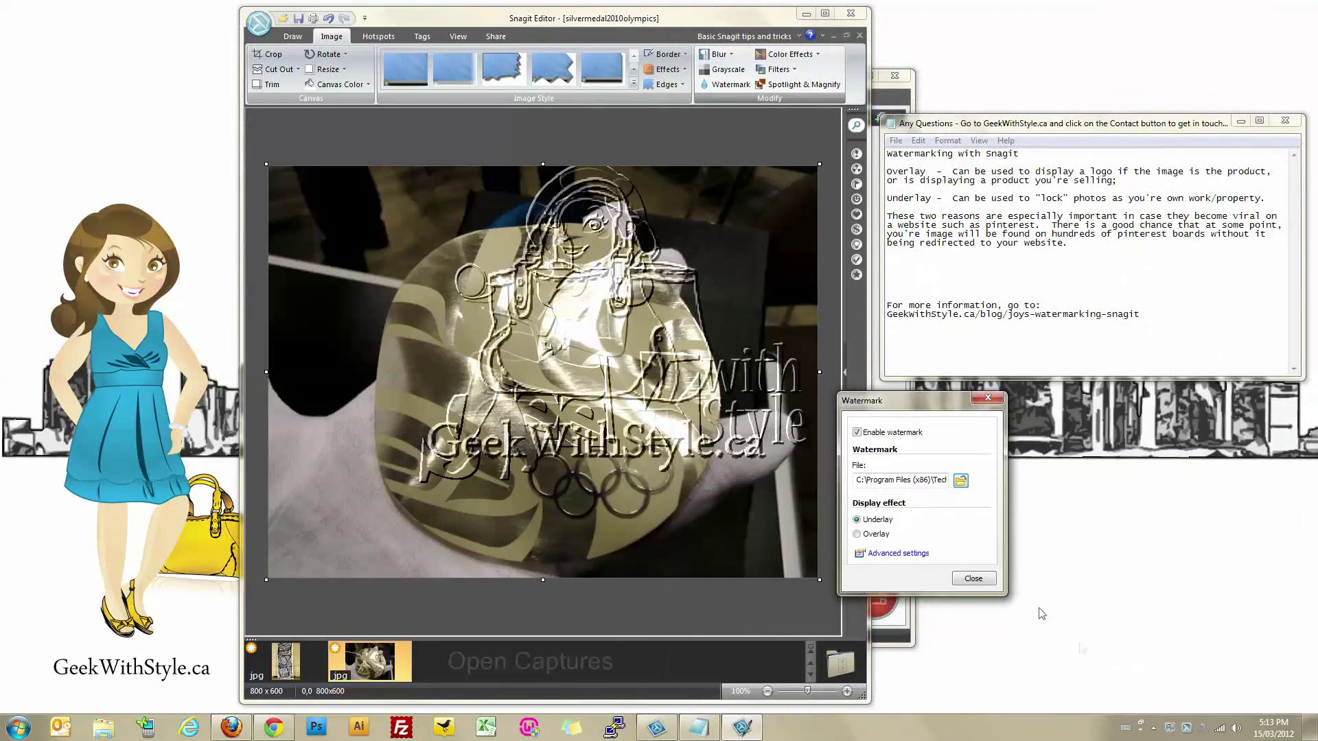
pyautogui.click(973, 579)
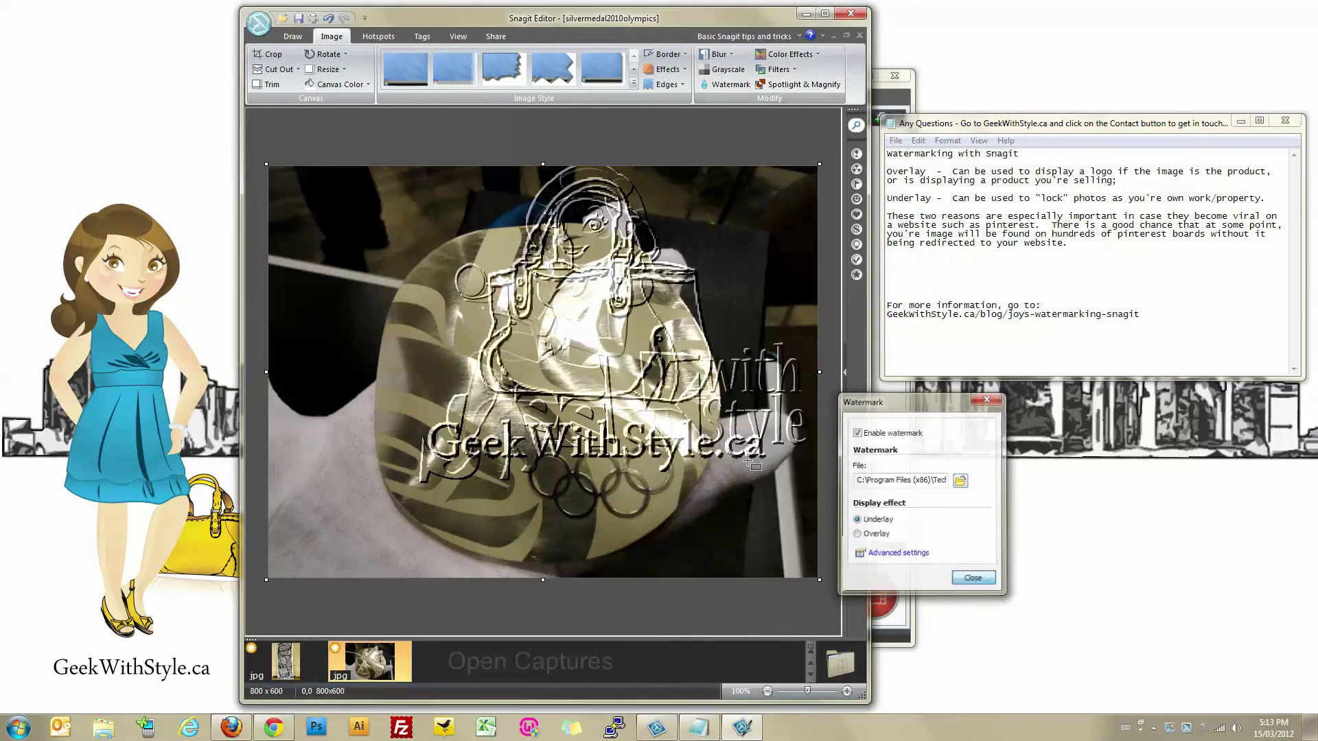
pyautogui.hotkey('ctrl', 'z')
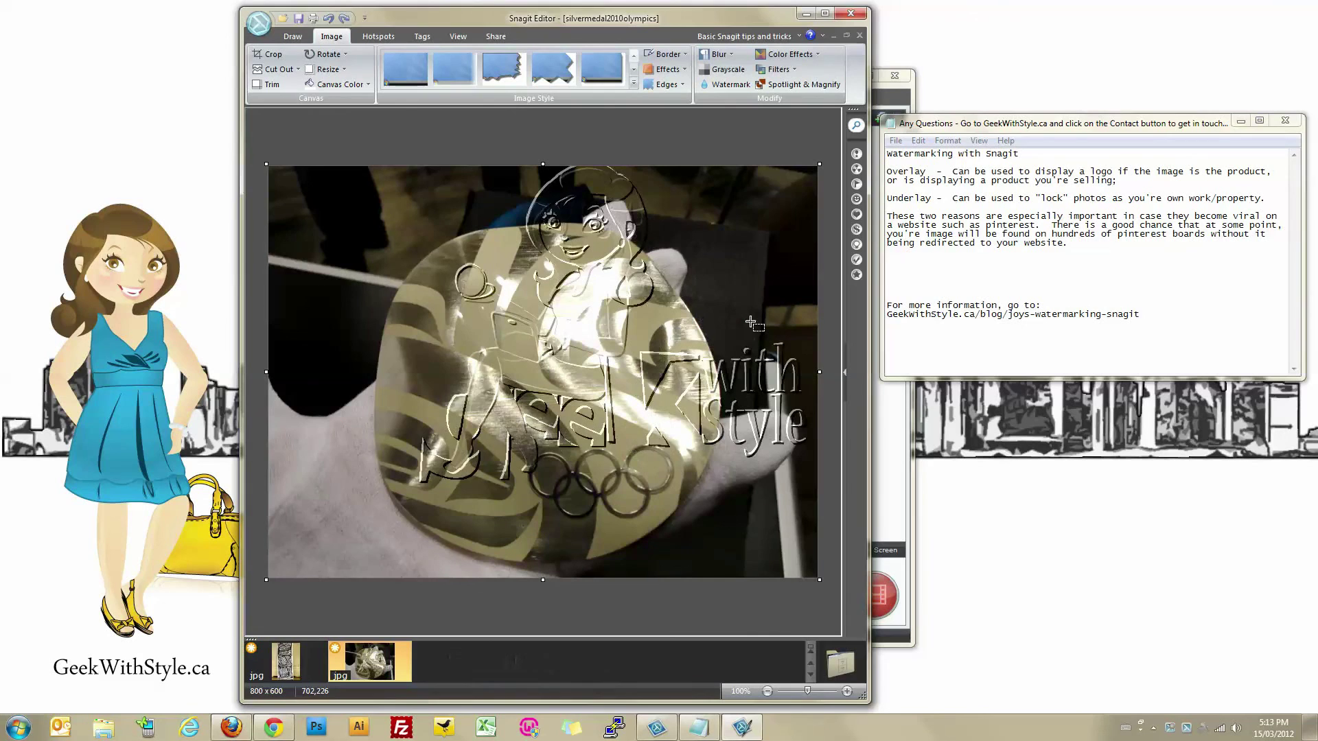
pyautogui.hotkey('ctrl', 'z')
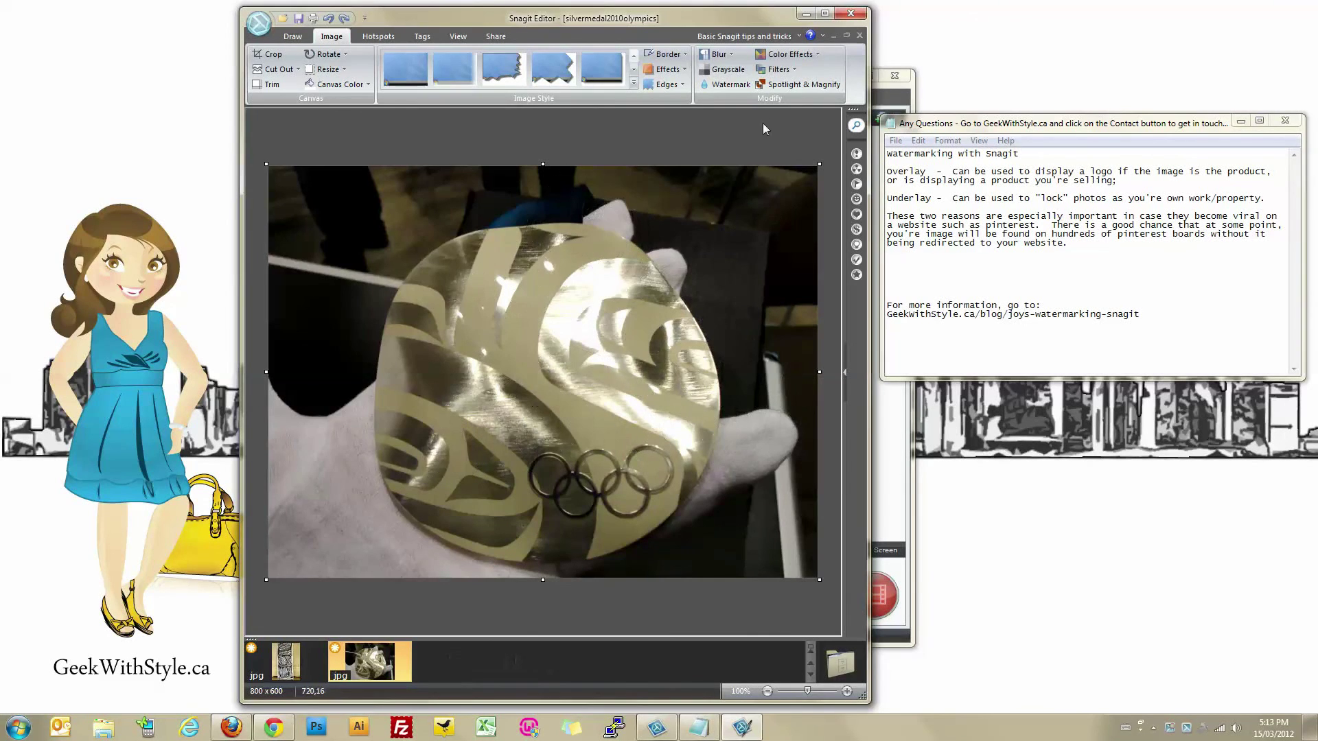
# Reload the pinterestlogoex bag logo as the watermark with the Overlay display effect.
pyautogui.click(726, 85)
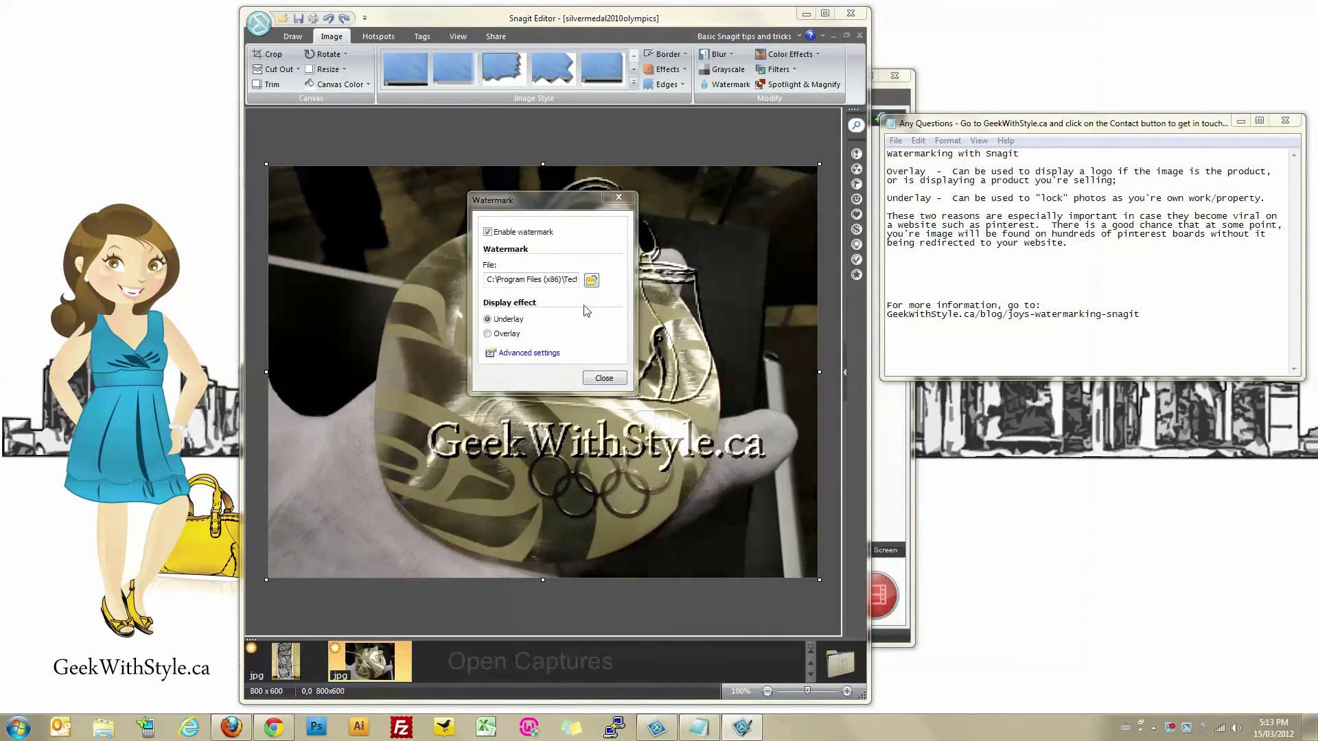
pyautogui.click(591, 279)
pyautogui.click(740, 459)
pyautogui.click(1000, 694)
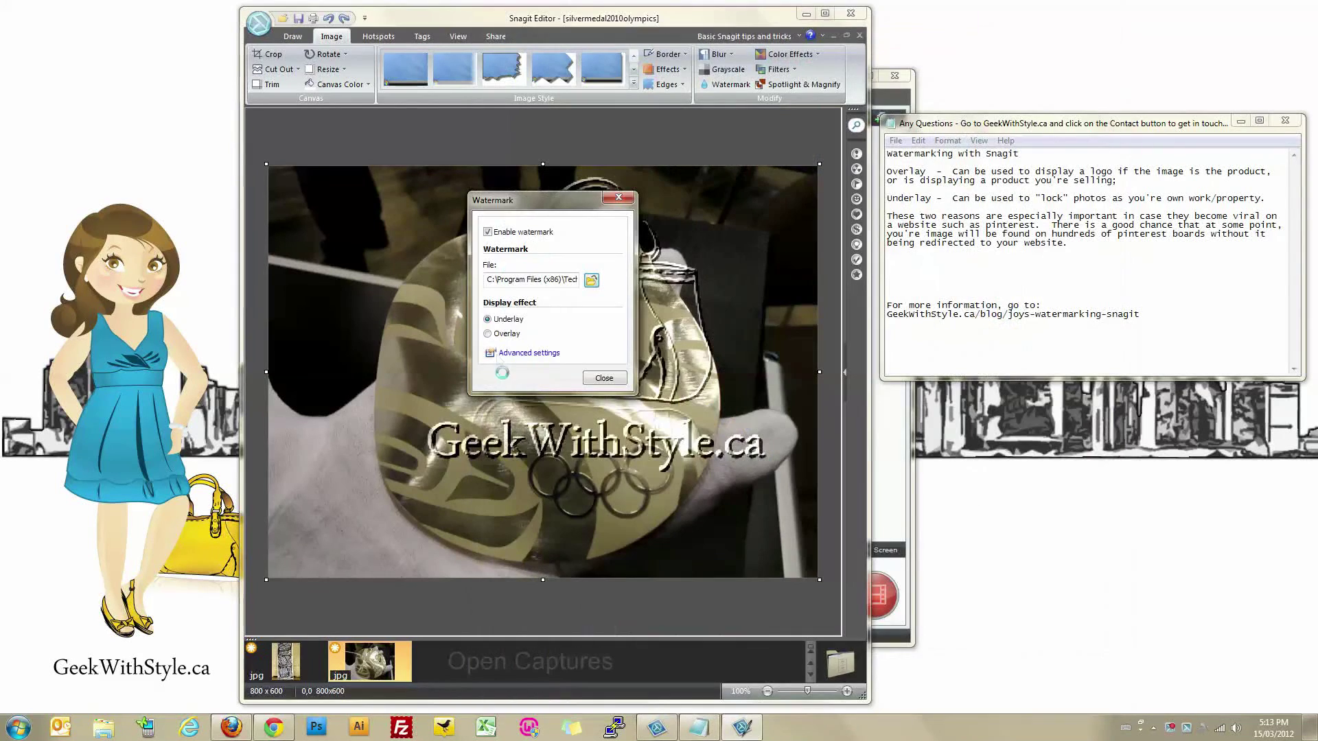
pyautogui.click(487, 333)
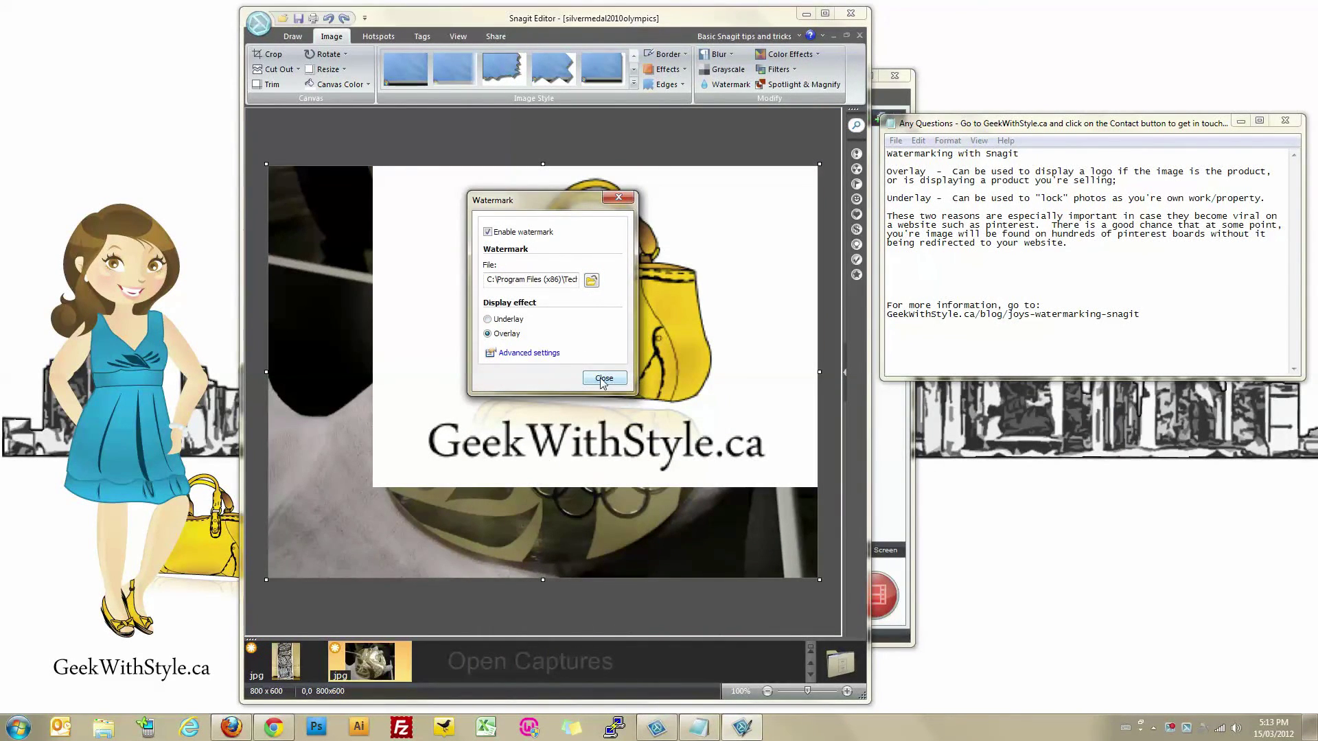
# Shrink the bag logo overlay to 27% and place it bottom-right with 7% and 6% offsets.
pyautogui.click(529, 353)
pyautogui.moveTo(554, 202); pyautogui.dragTo(898, 226)
pyautogui.moveTo(917, 457); pyautogui.dragTo(891, 463)
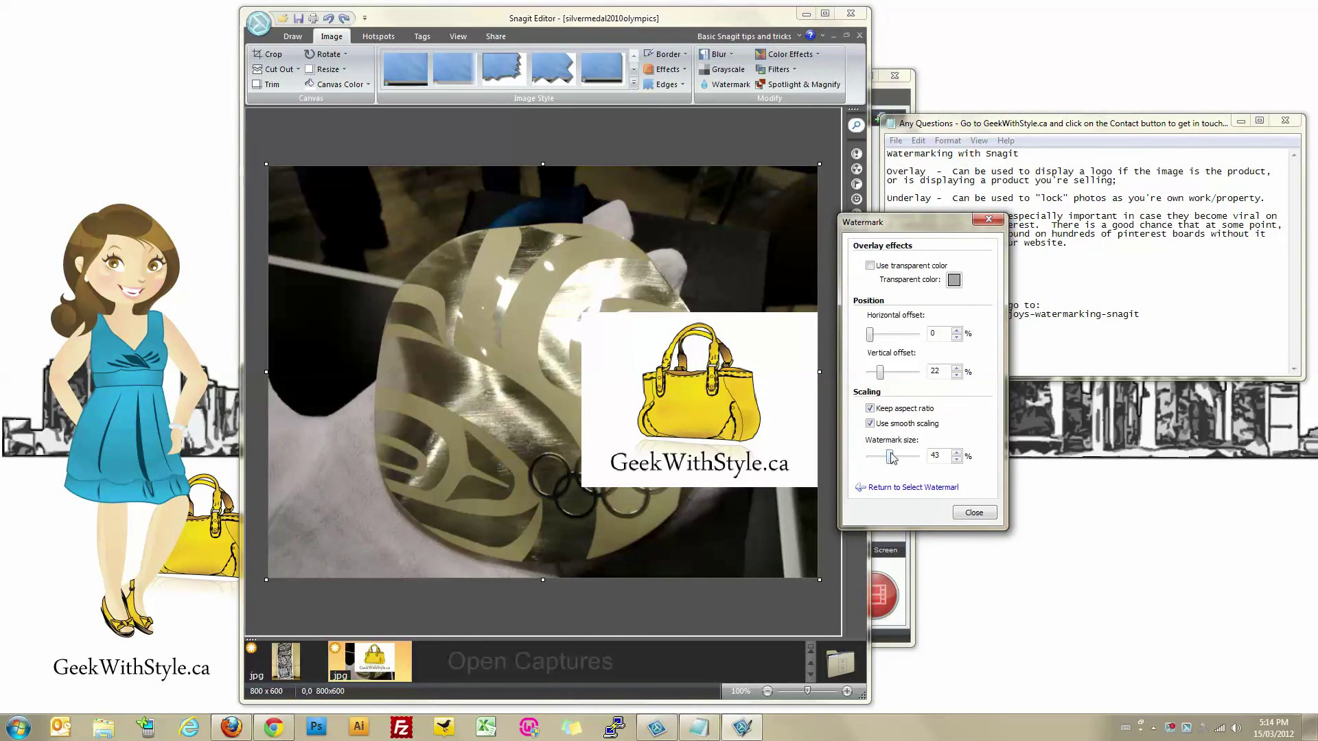
pyautogui.moveTo(892, 458); pyautogui.dragTo(884, 459)
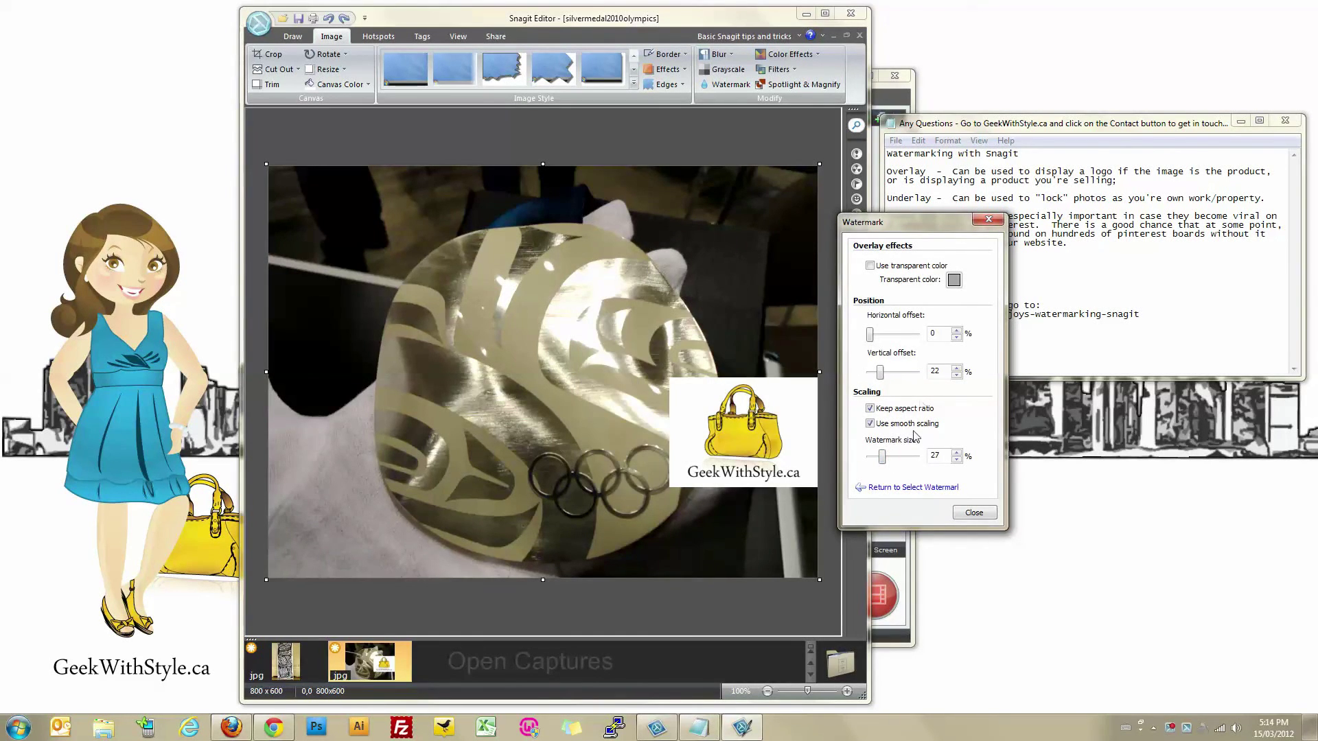
pyautogui.moveTo(881, 375); pyautogui.dragTo(880, 336)
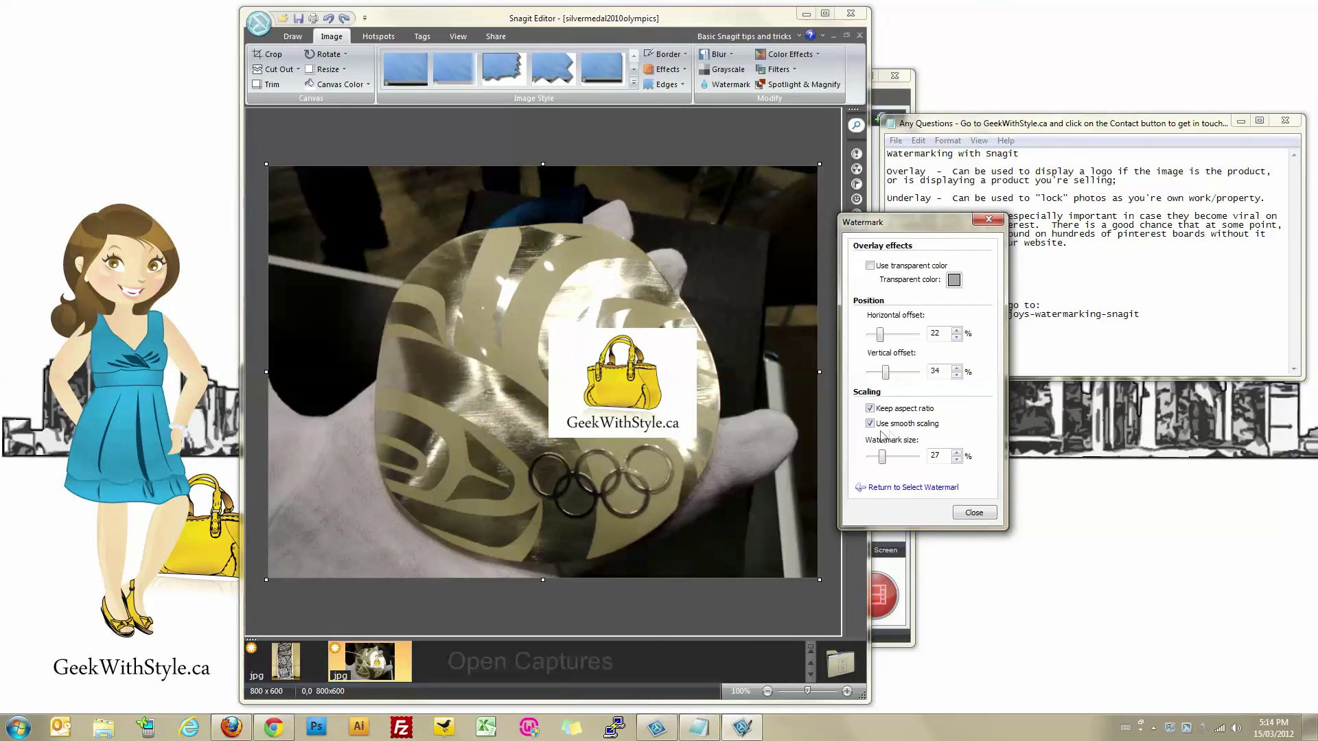
pyautogui.moveTo(886, 377)
pyautogui.mouseDown()
pyautogui.moveTo(874, 377)
pyautogui.moveTo(879, 338)
pyautogui.moveTo(872, 374)
pyautogui.mouseUp()
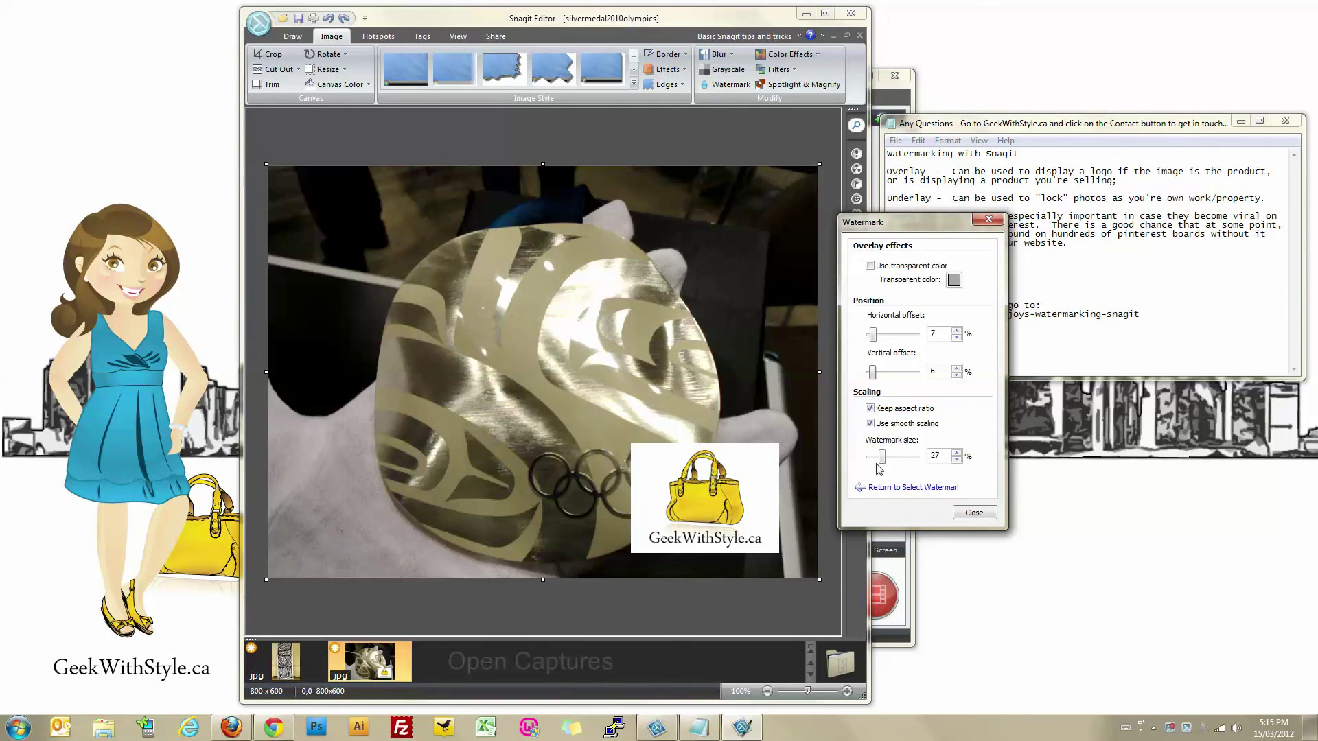
pyautogui.click(972, 512)
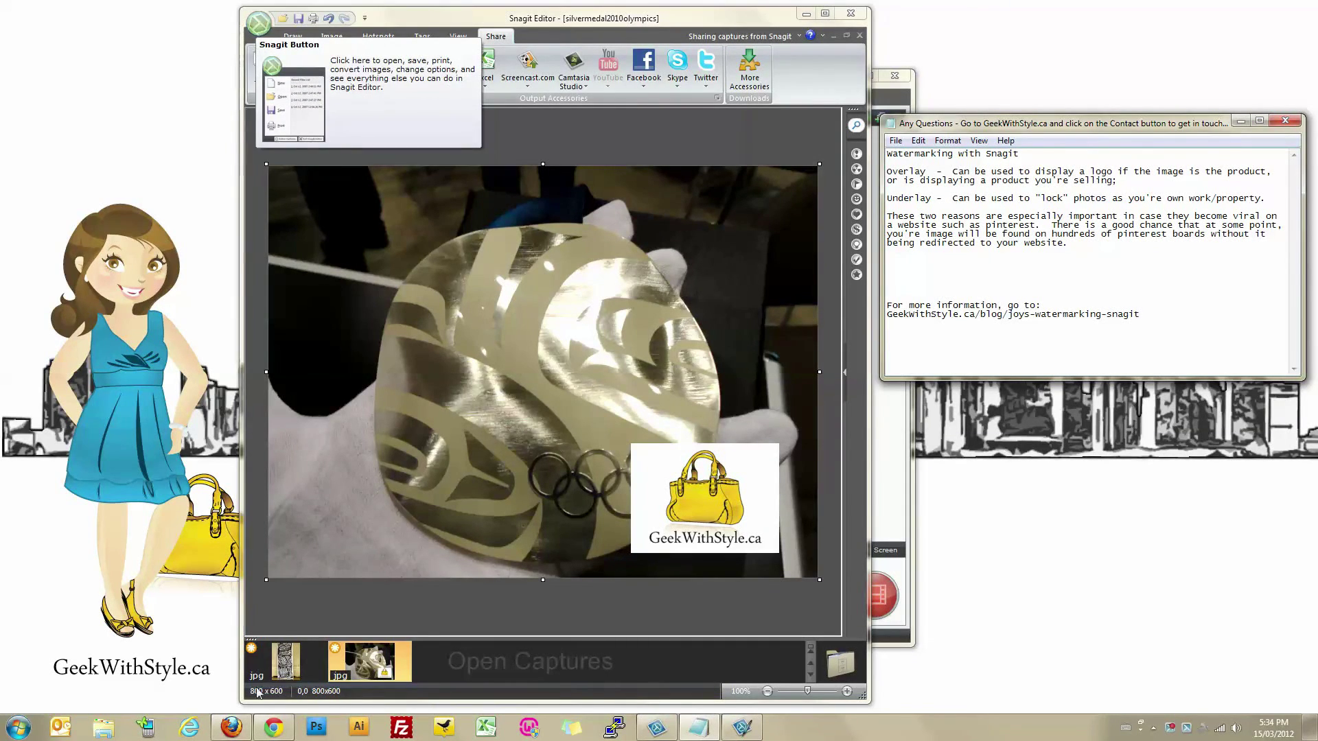
# Bring the Firefox web browser to the front.
pyautogui.click(233, 729)
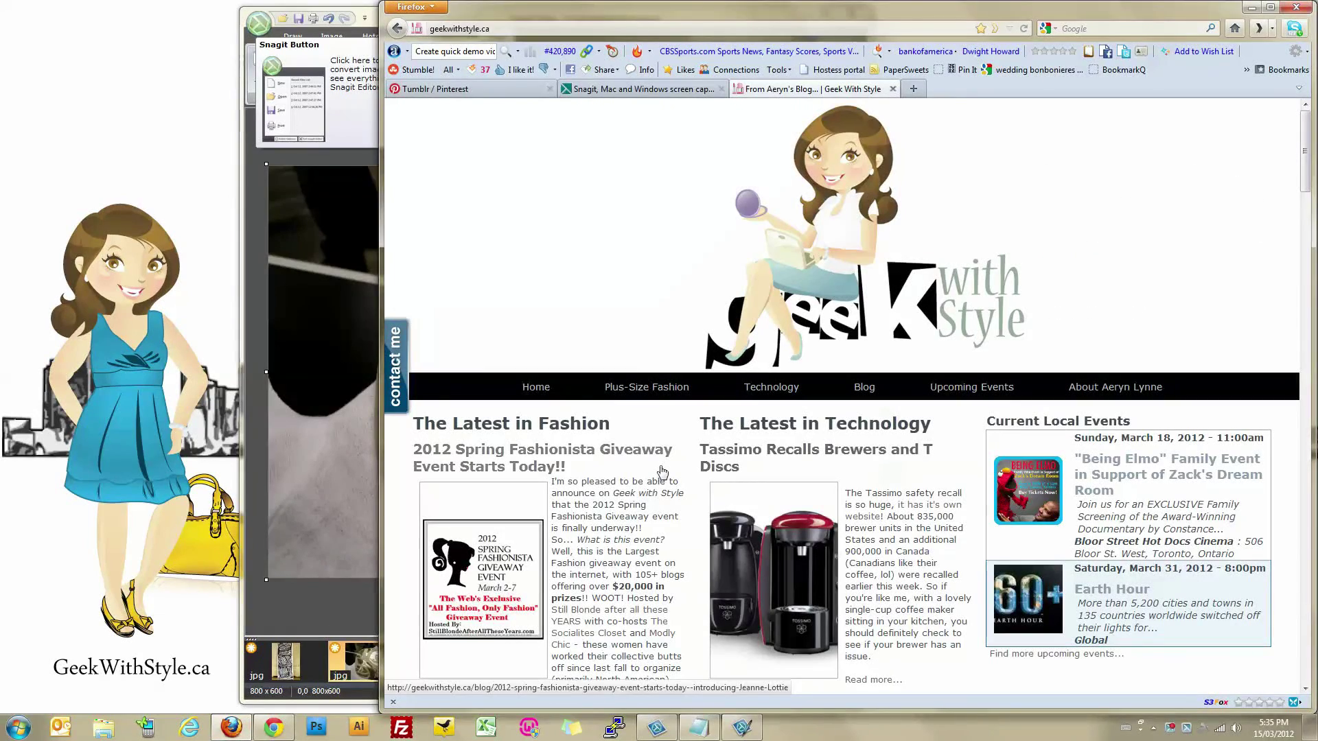
# Open the Contact Me form on geekwithstyle.ca.
pyautogui.click(396, 405)
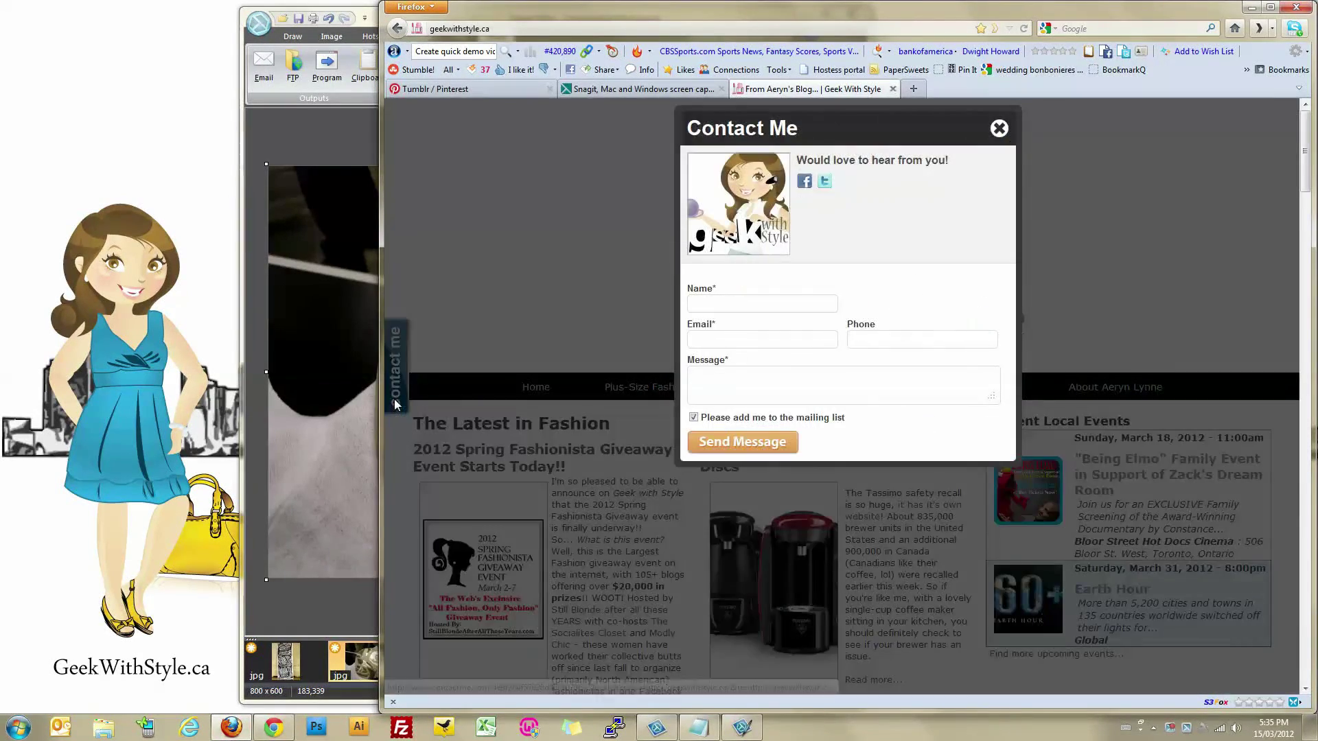